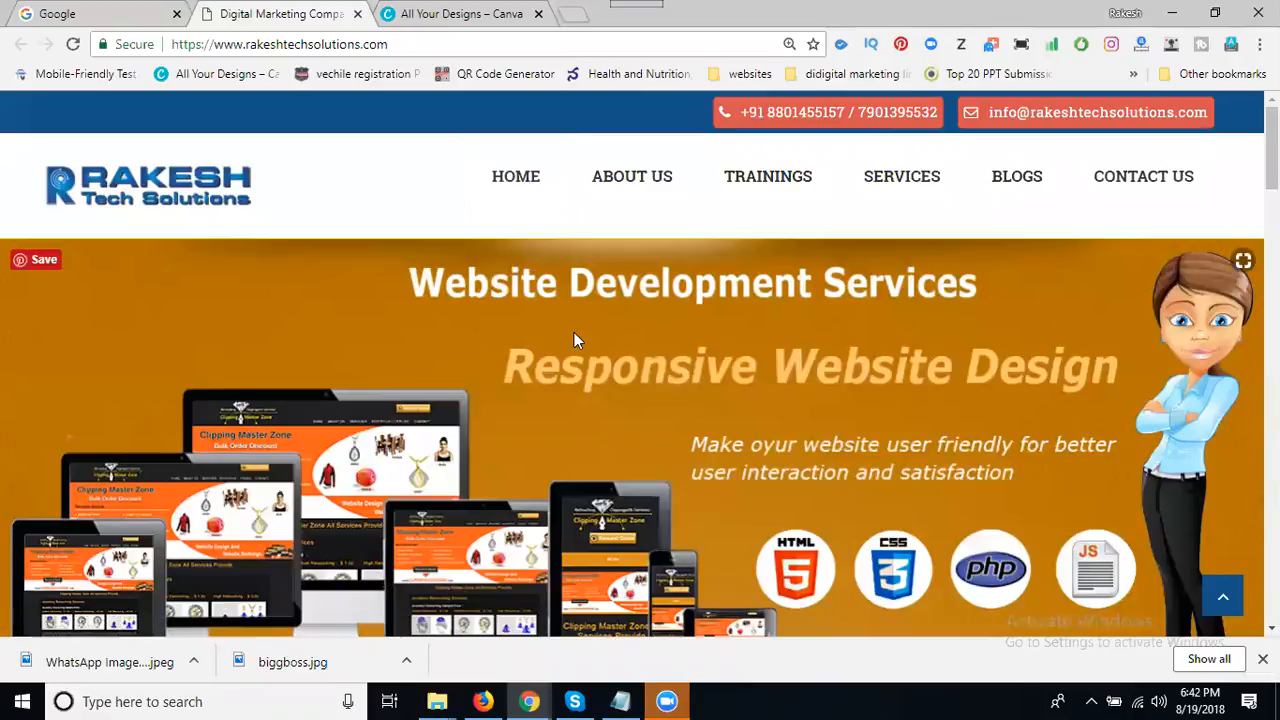
- Scroll the Rakesh Tech Solutions homepage, then switch to the 'All Your Designs – Canva' dashboard
scroll(575, 340, "down", 1)
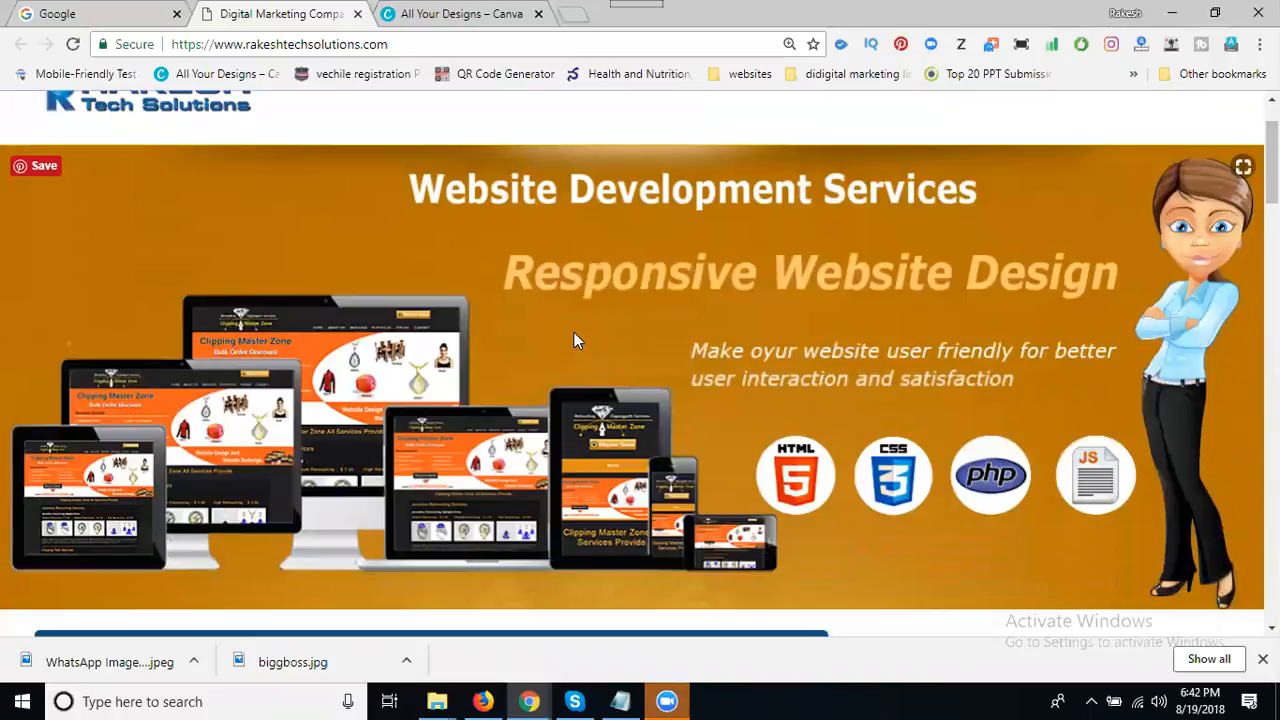
left_click(432, 12)
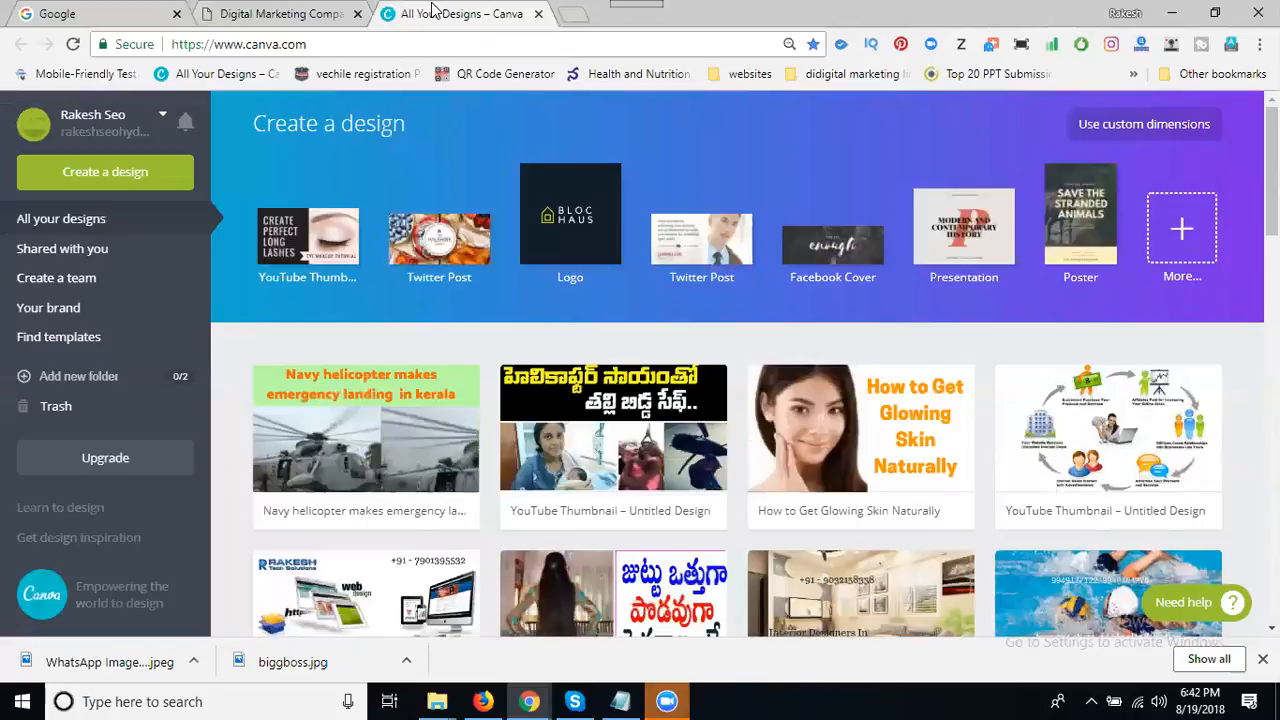
- Start a new blank YouTube Thumbnail design from the Canva dashboard
left_click(320, 237)
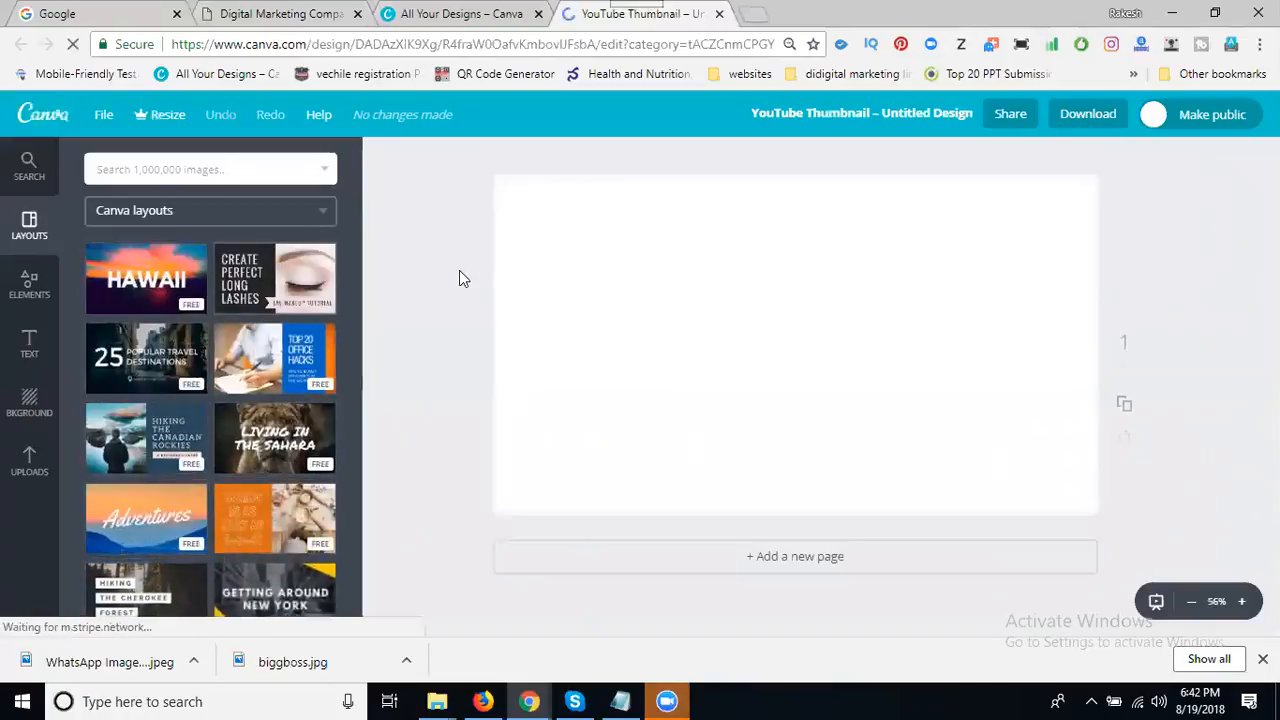
- Search Google for 'contact us' and show the image results
left_click(87, 14)
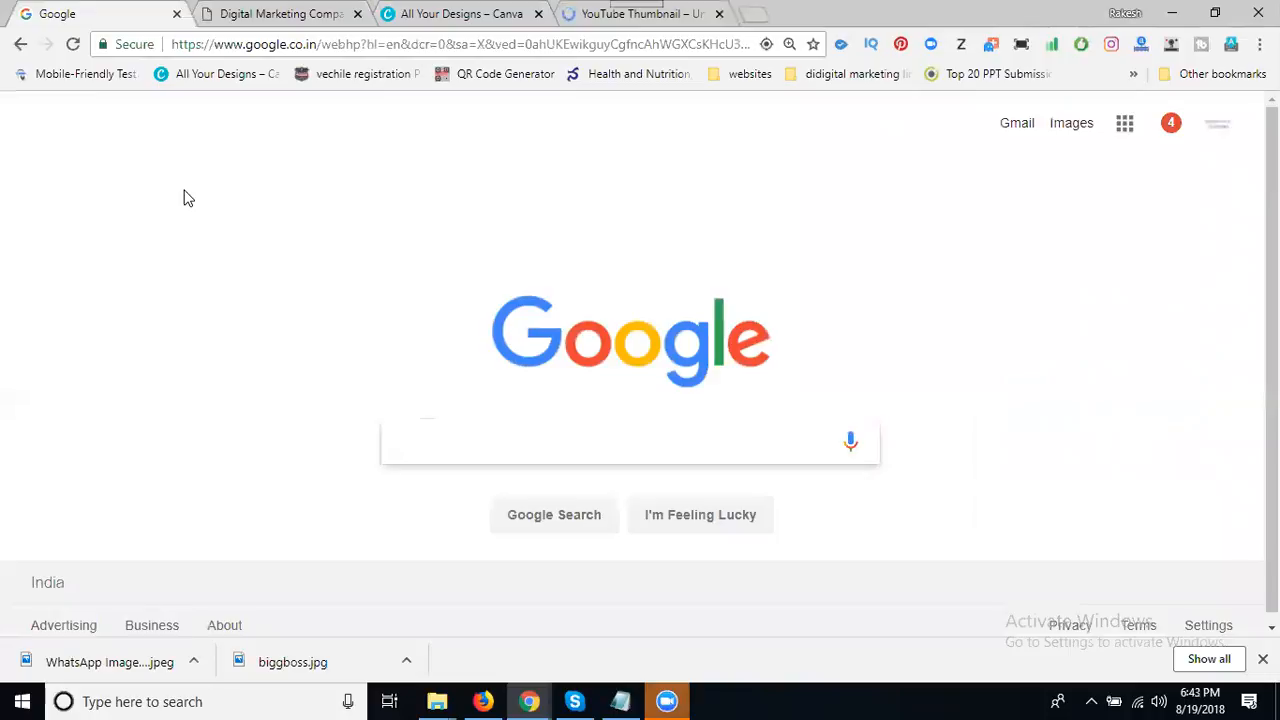
type("contact us")
key("Return")
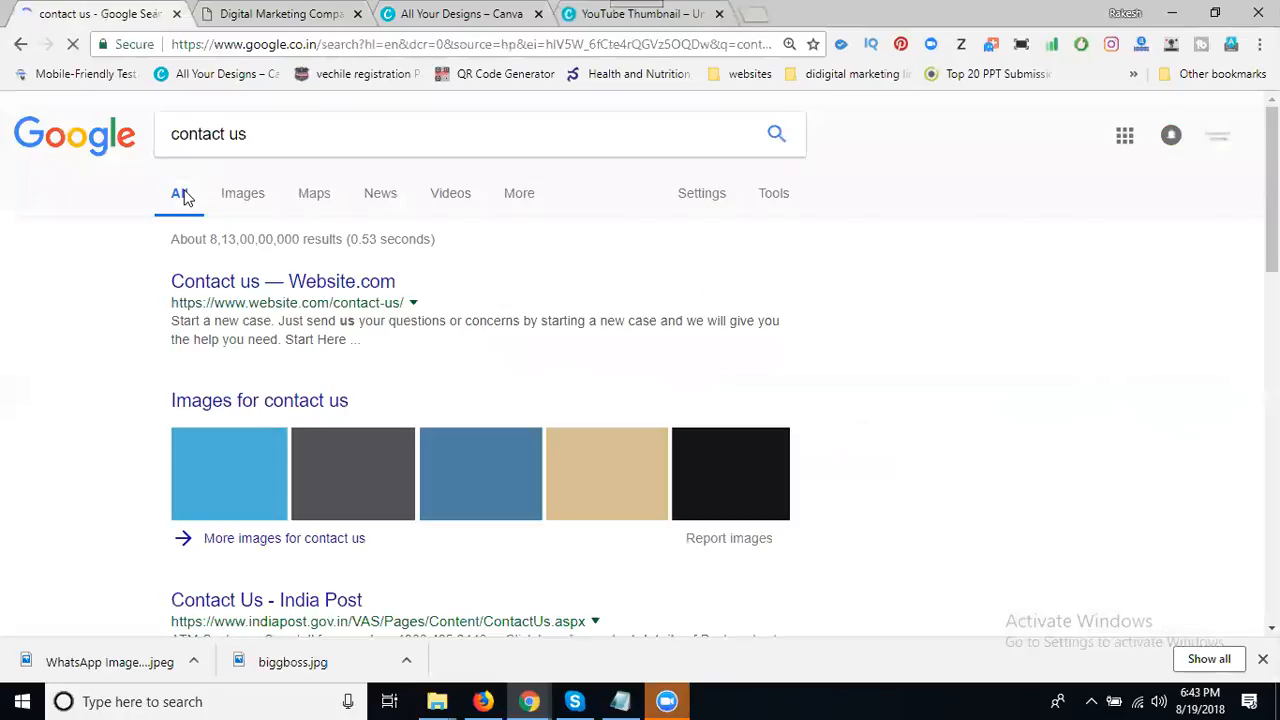
left_click(247, 201)
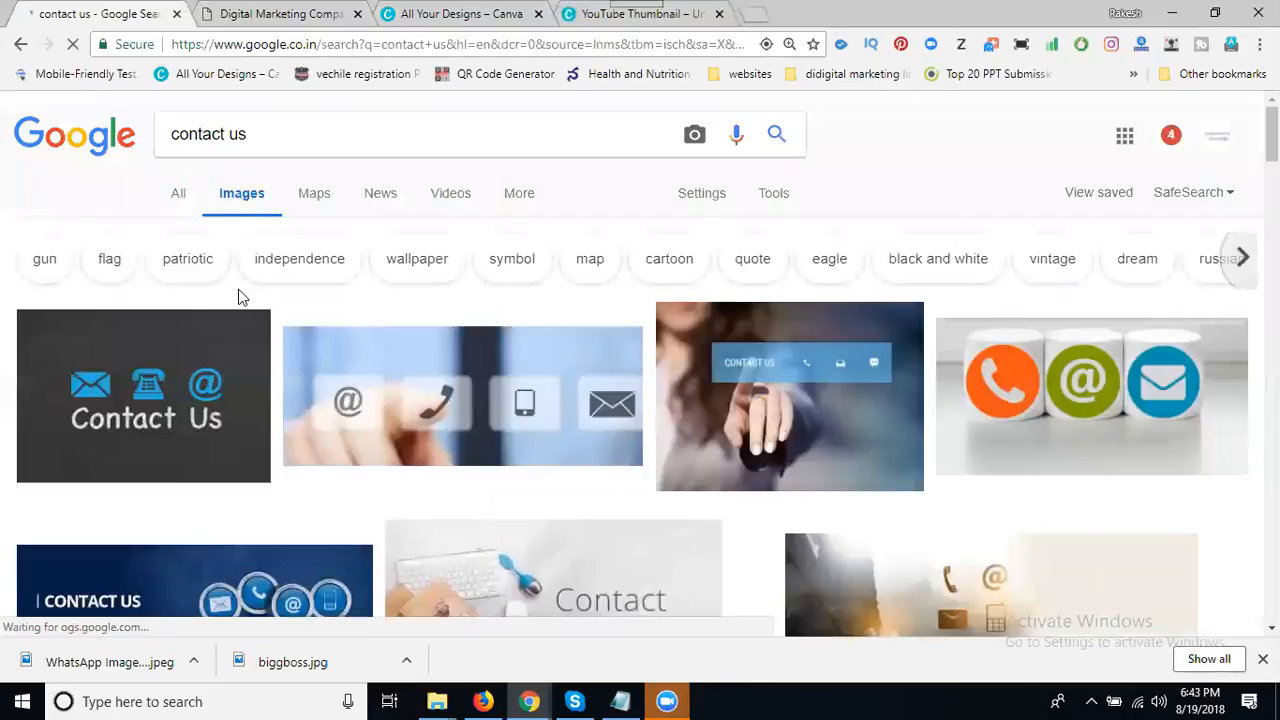
- Scroll through the contact us images and preview the man holding a phone
scroll(238, 296, "down", 3)
scroll(238, 296, "down", 2)
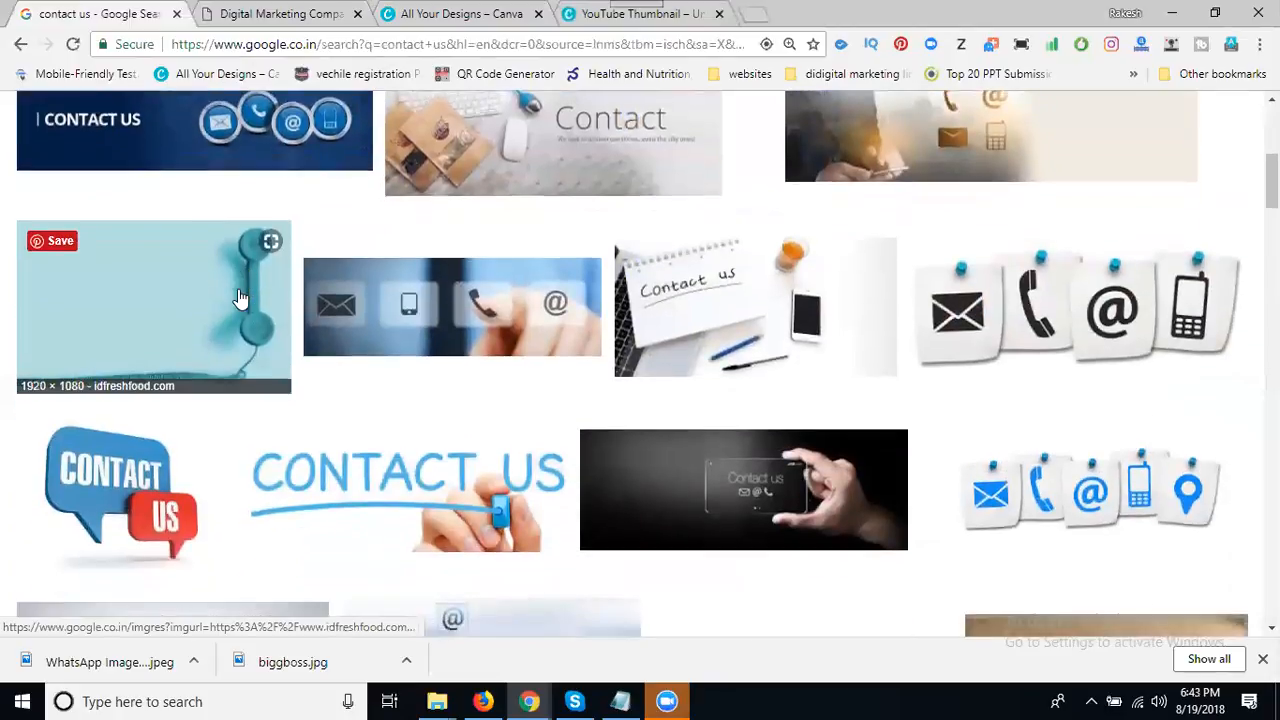
scroll(238, 296, "down", 3)
scroll(238, 297, "down", 7)
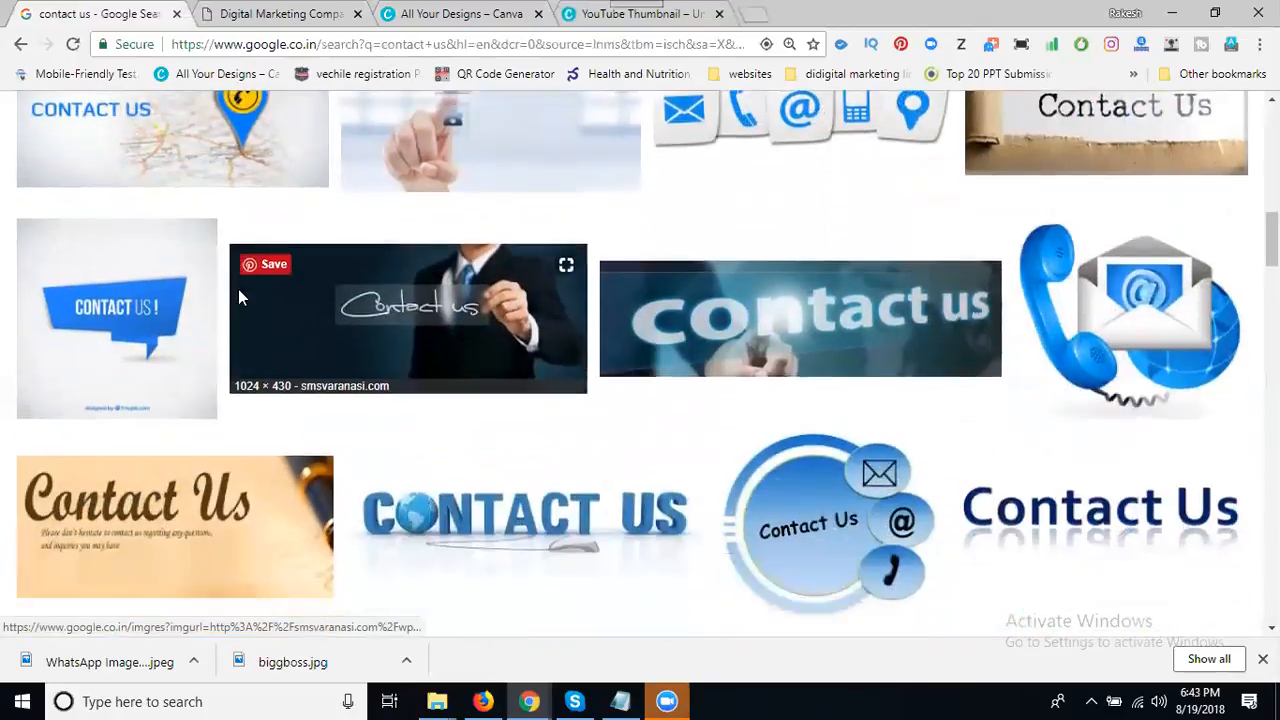
scroll(238, 296, "down", 3)
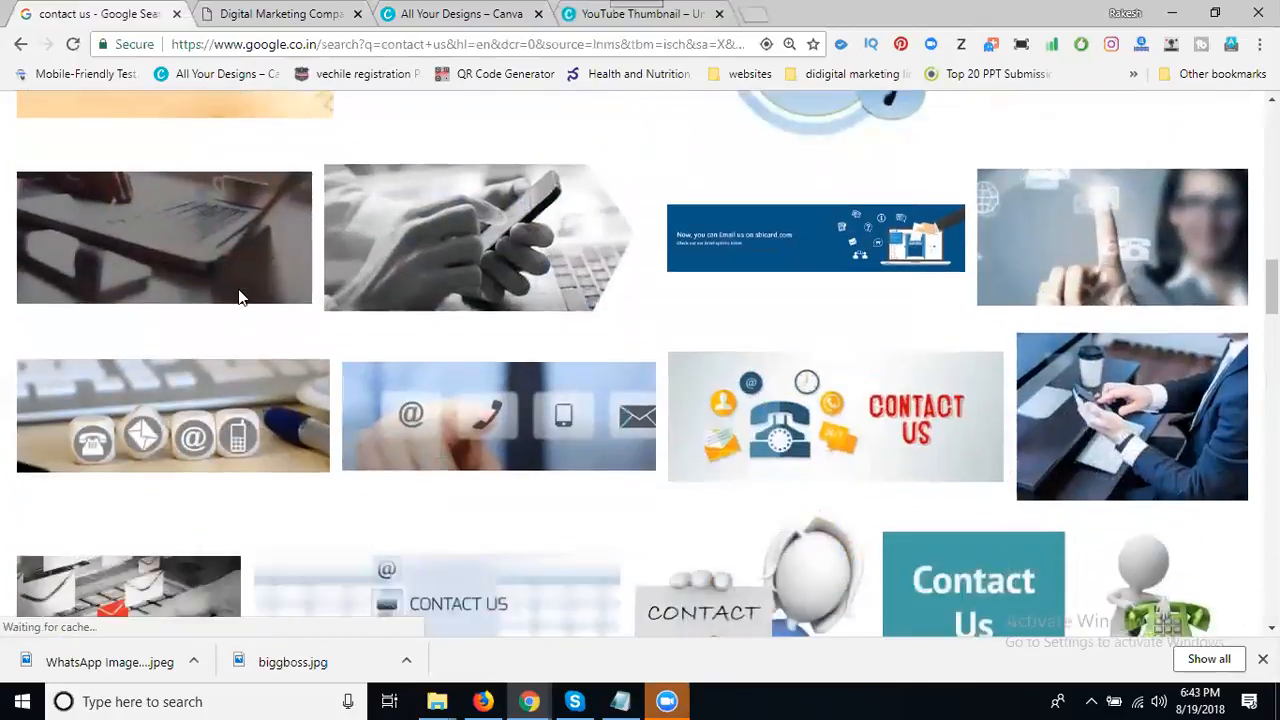
scroll(238, 296, "down", 2)
scroll(238, 296, "down", 2)
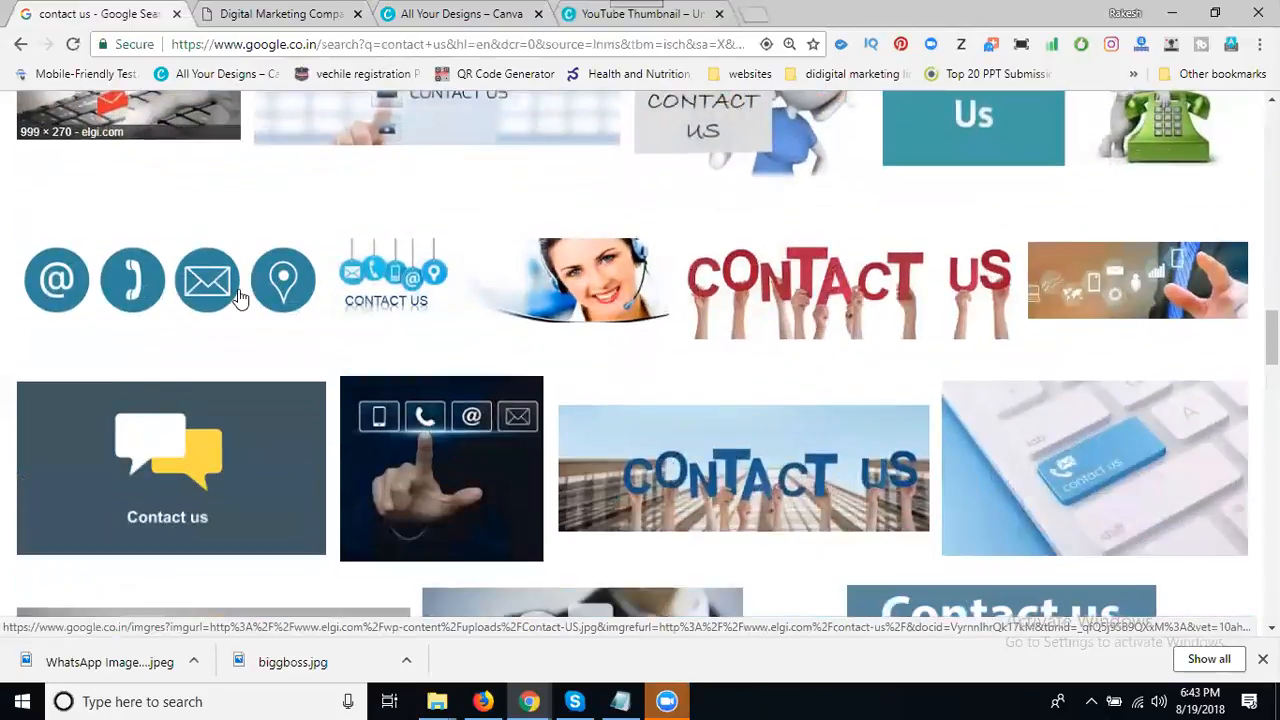
scroll(238, 296, "down", 3)
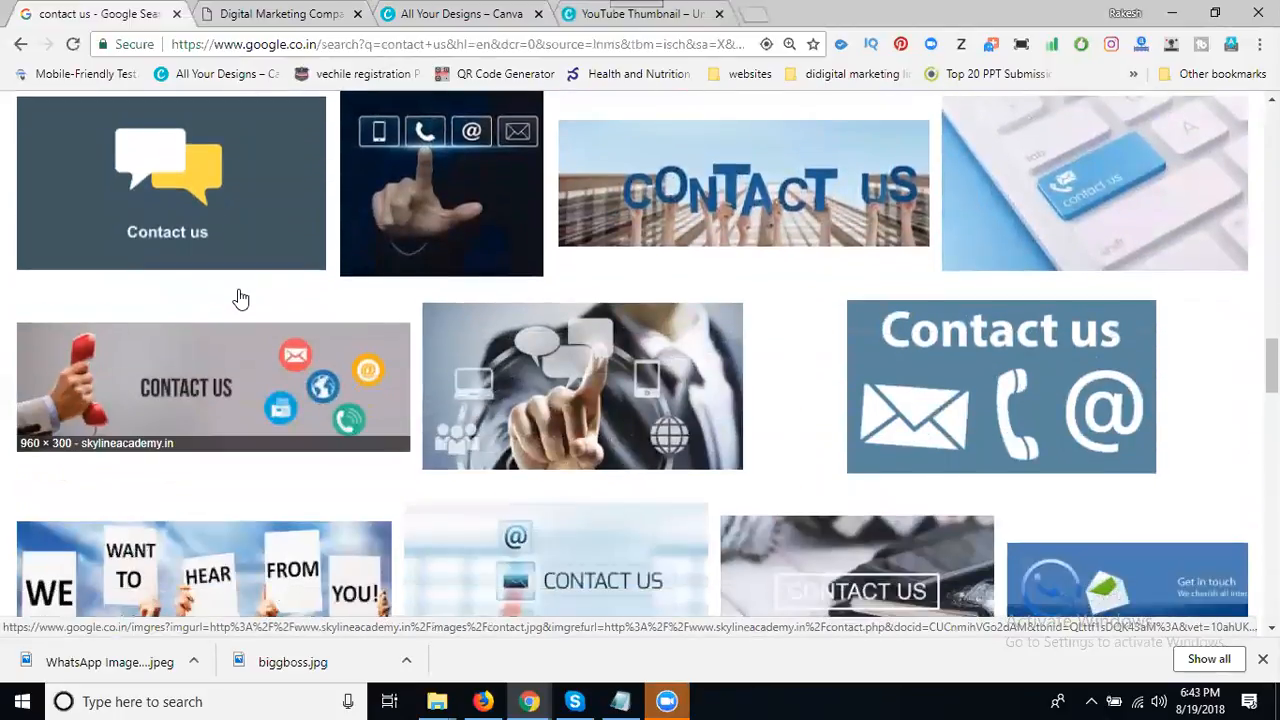
scroll(240, 298, "down", 2)
scroll(240, 298, "down", 3)
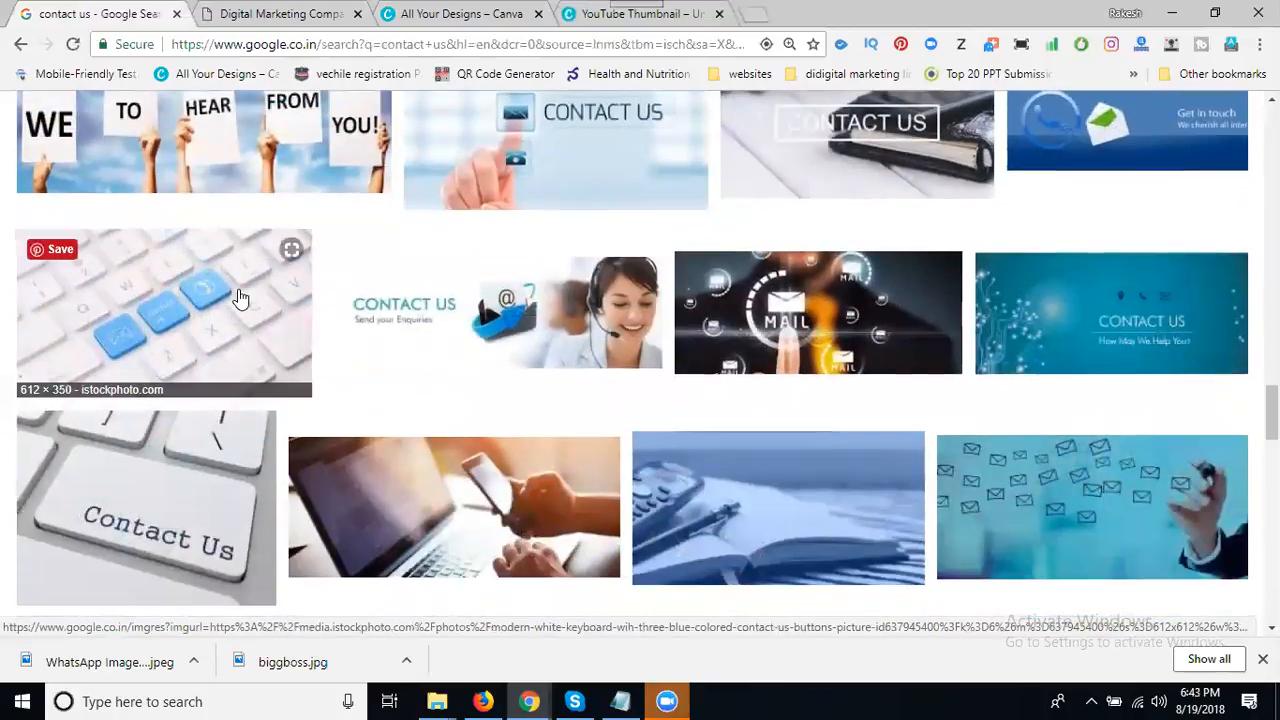
scroll(240, 298, "down", 5)
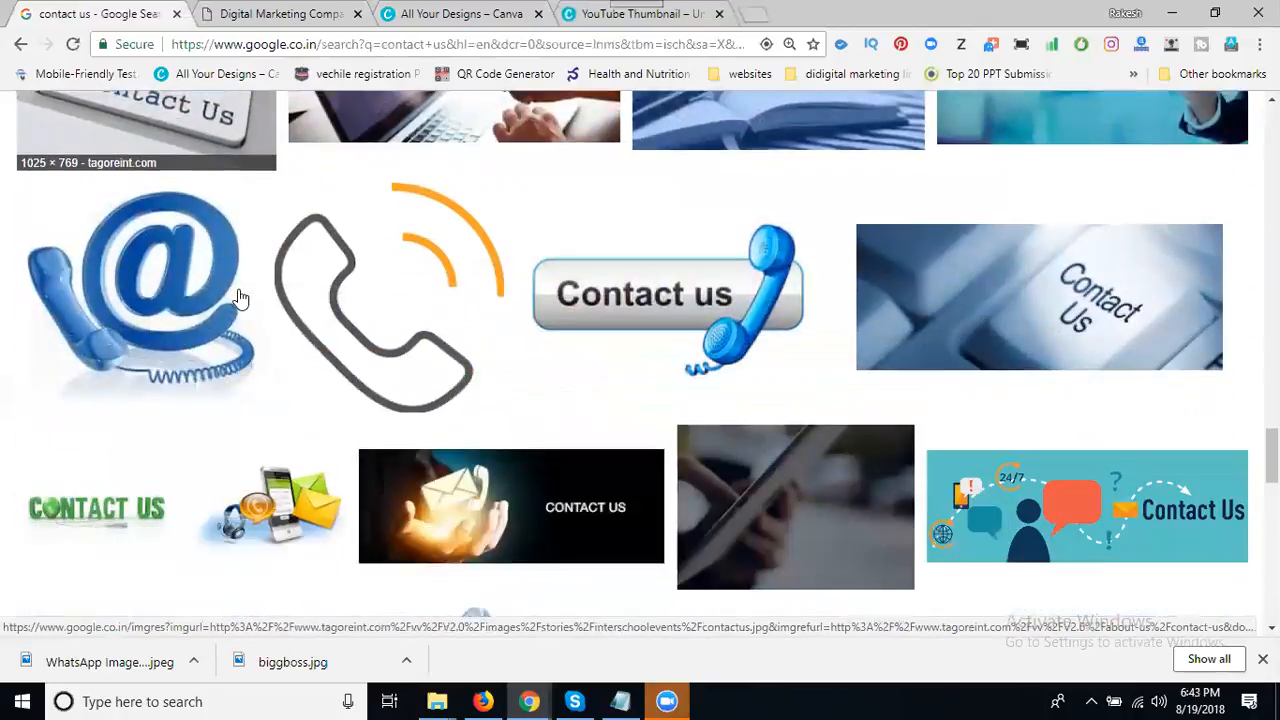
scroll(240, 298, "down", 2)
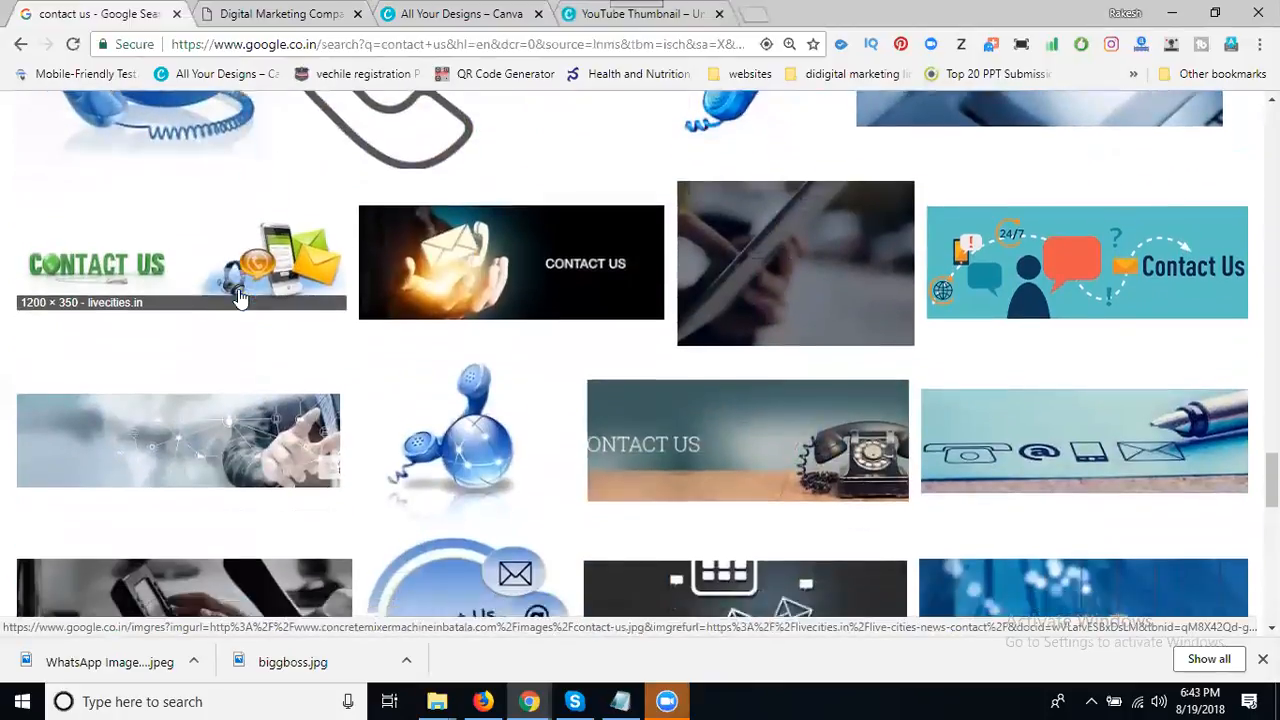
scroll(240, 298, "down", 2)
scroll(240, 298, "down", 5)
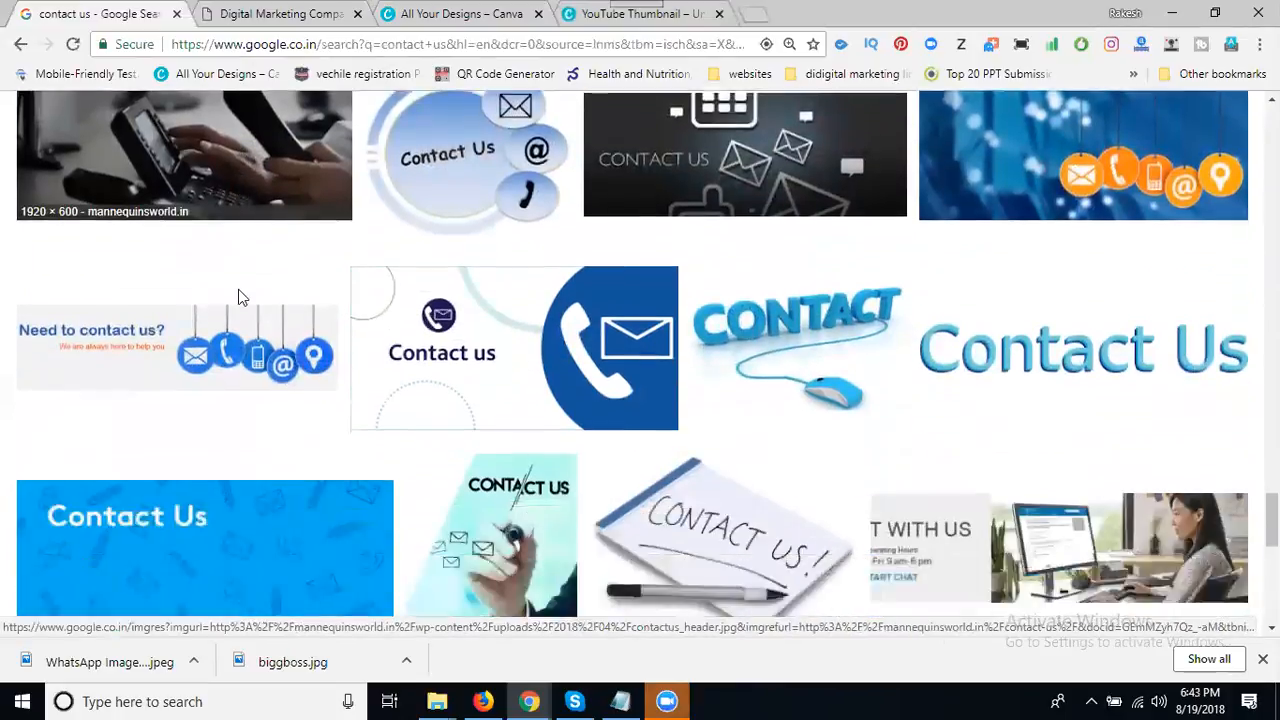
scroll(240, 298, "down", 5)
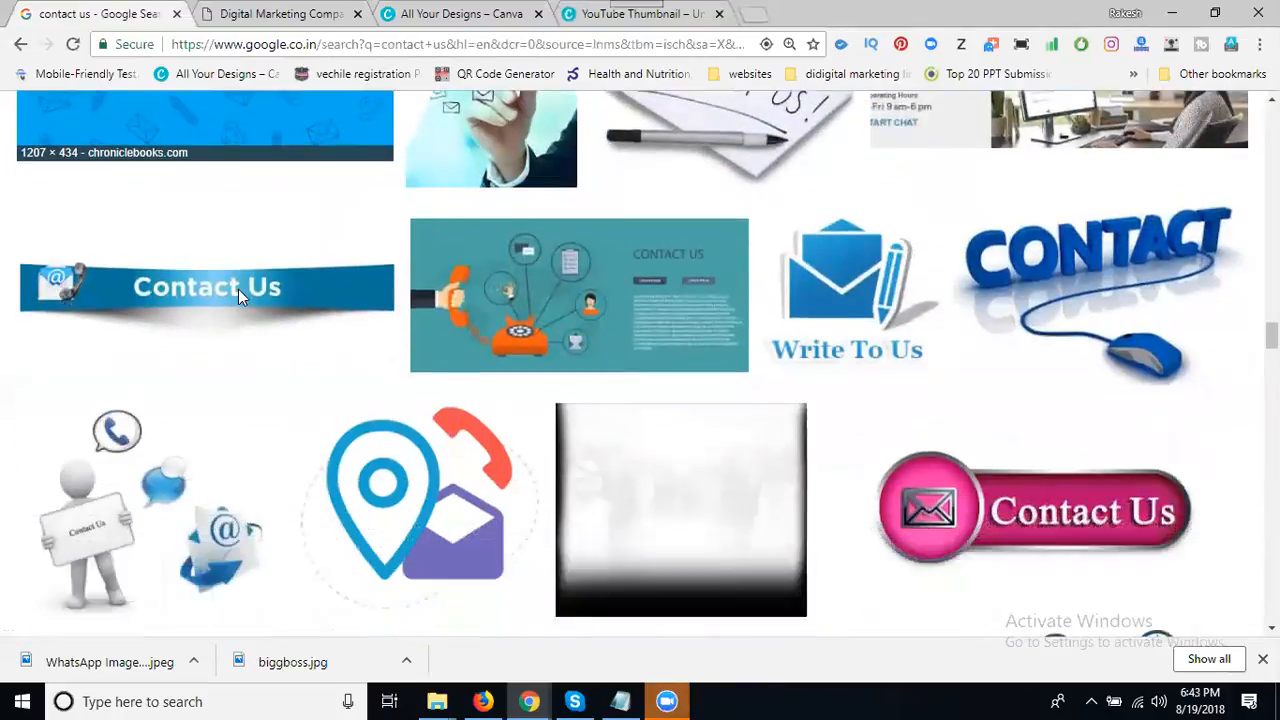
scroll(240, 298, "down", 2)
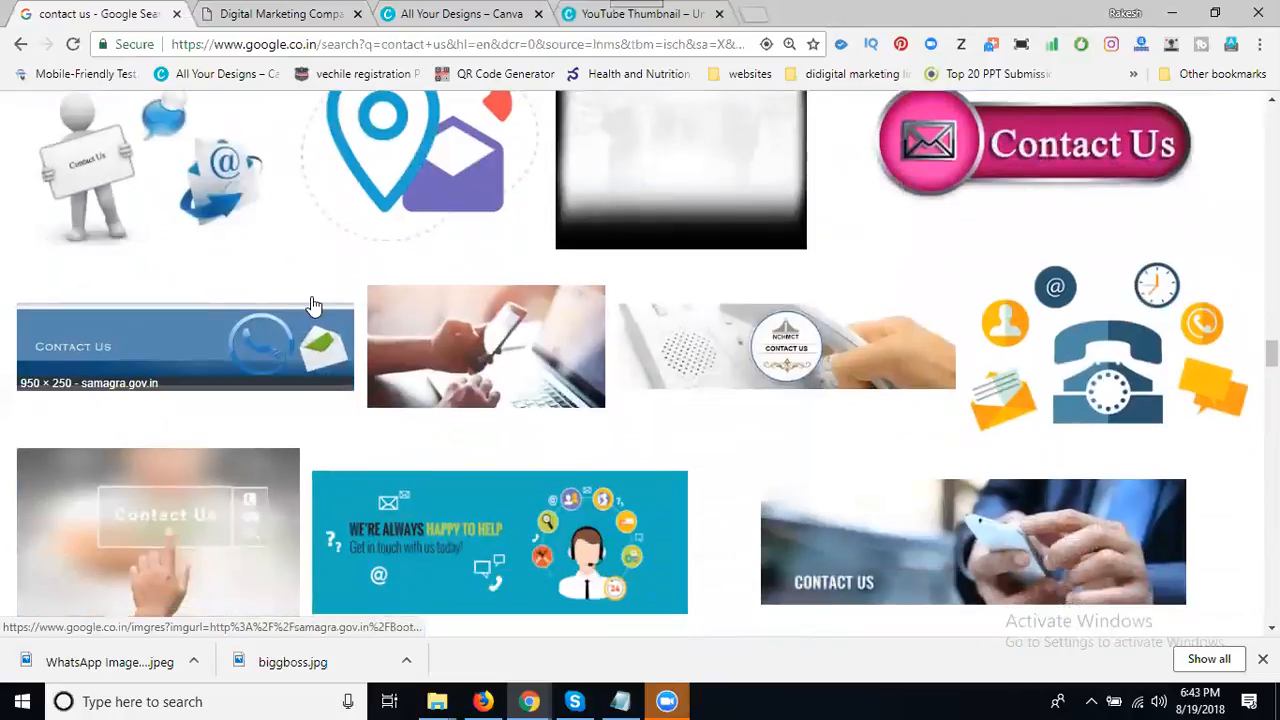
scroll(252, 302, "down", 1)
scroll(252, 302, "down", 7)
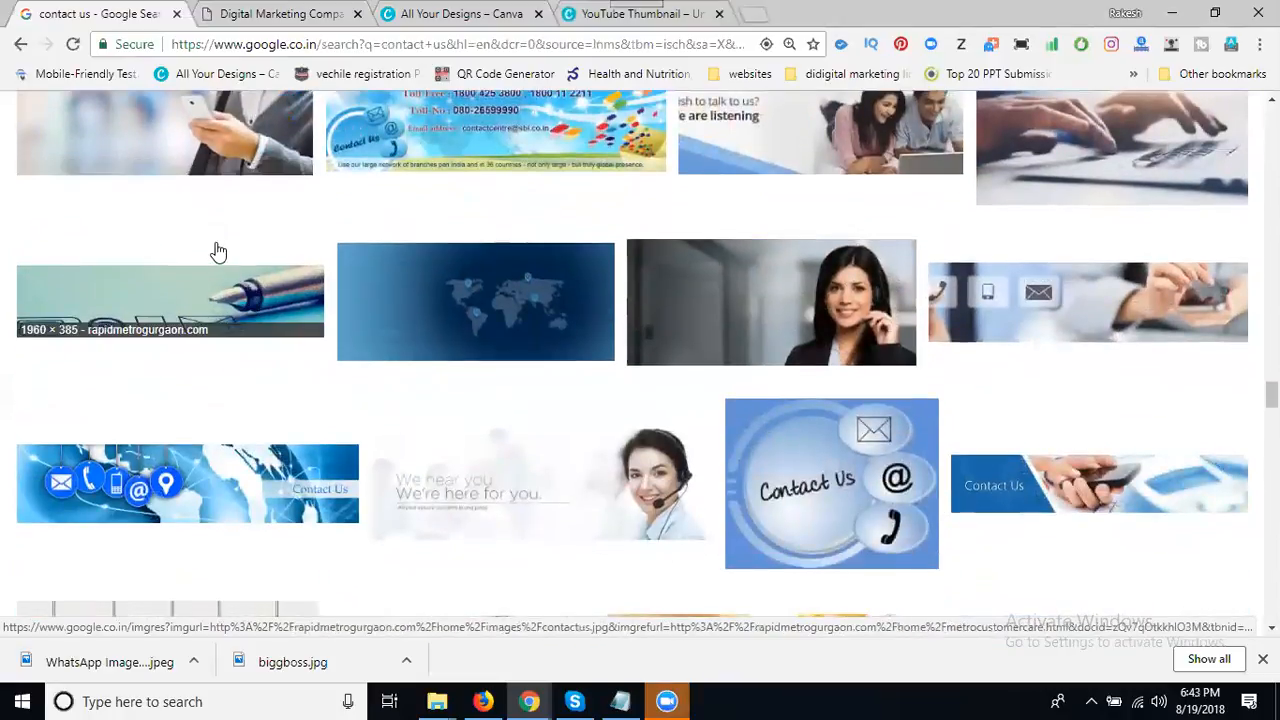
scroll(218, 251, "down", 2)
scroll(214, 251, "up", 2)
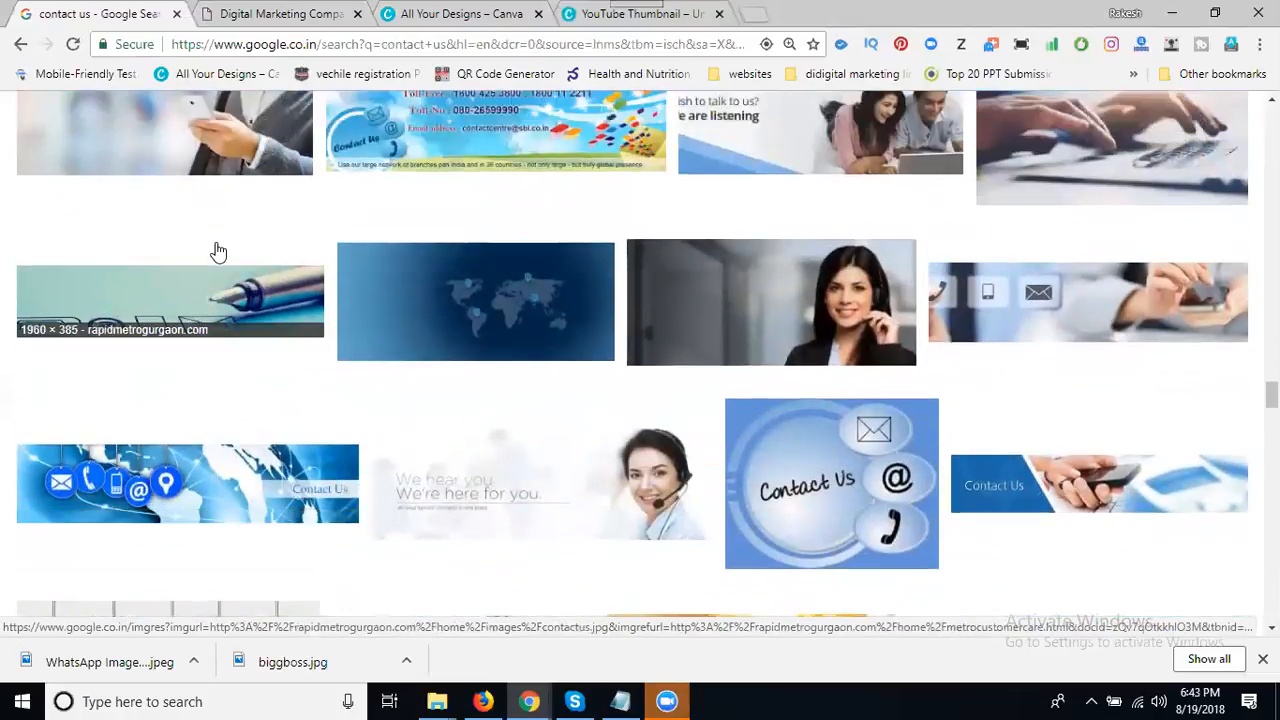
left_click(143, 123)
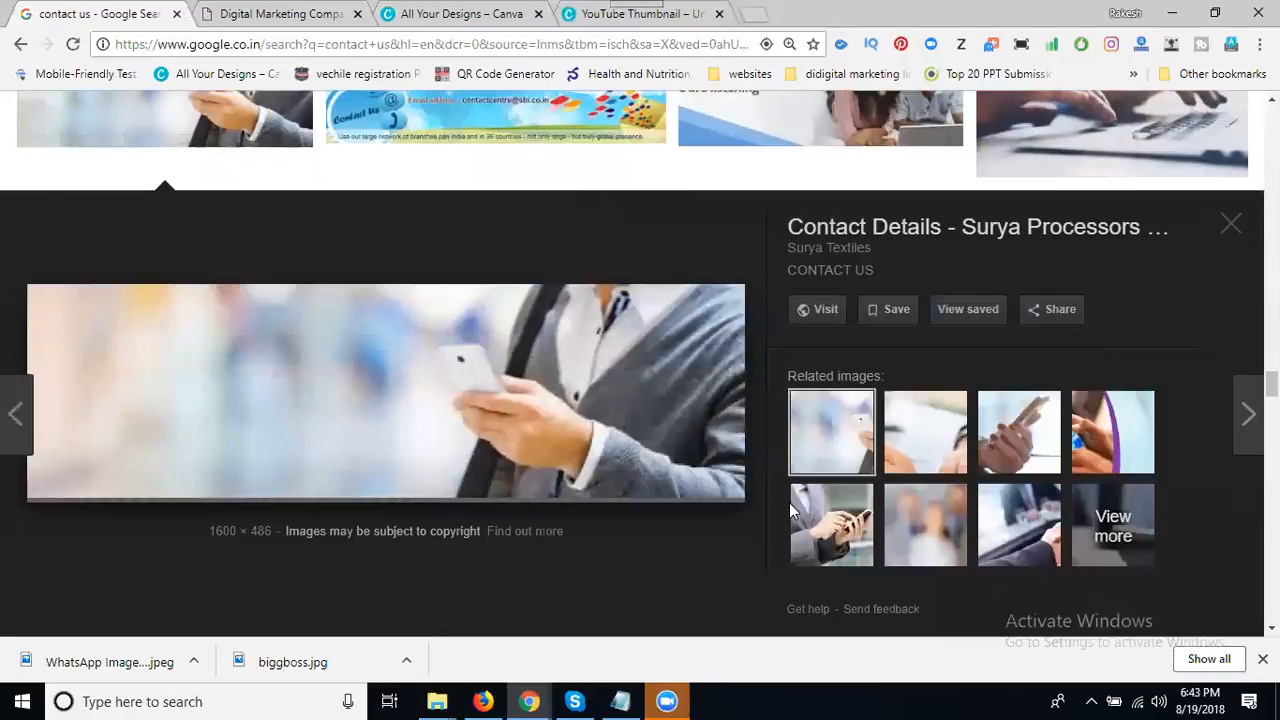
- Browse related images and settle on the Empath Health Contact Us phone image
left_click(838, 522)
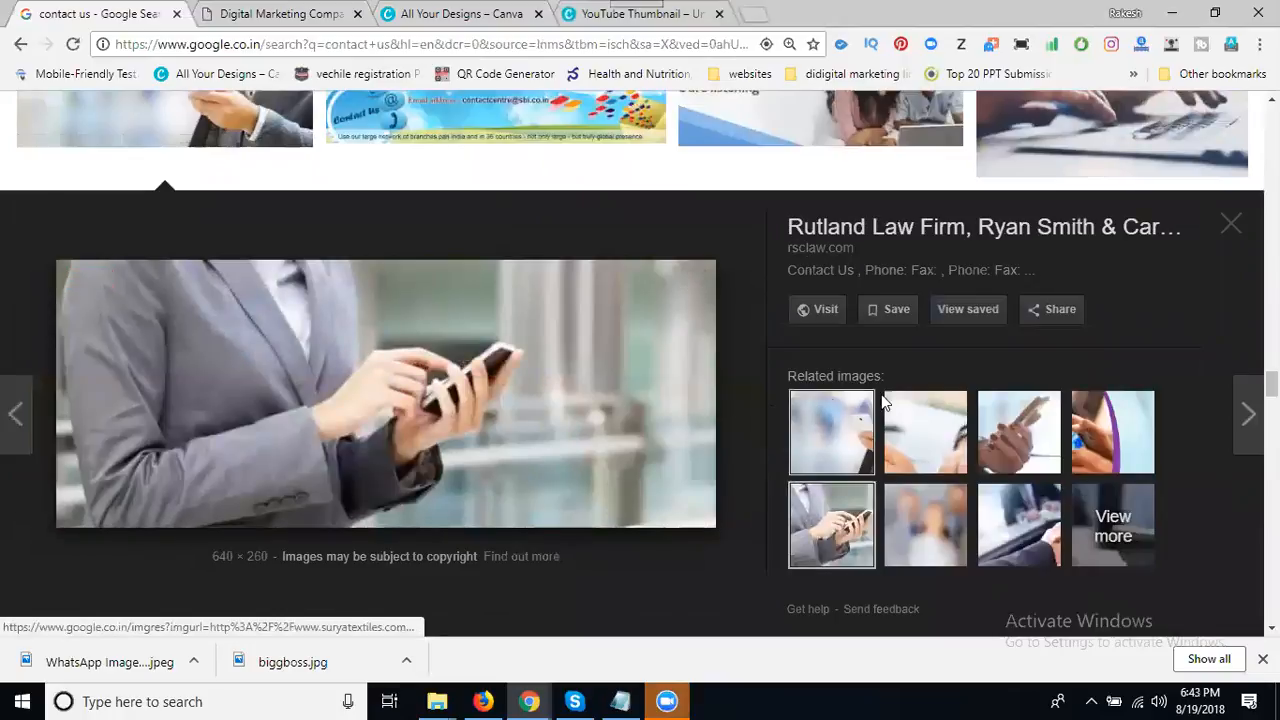
left_click(1095, 460)
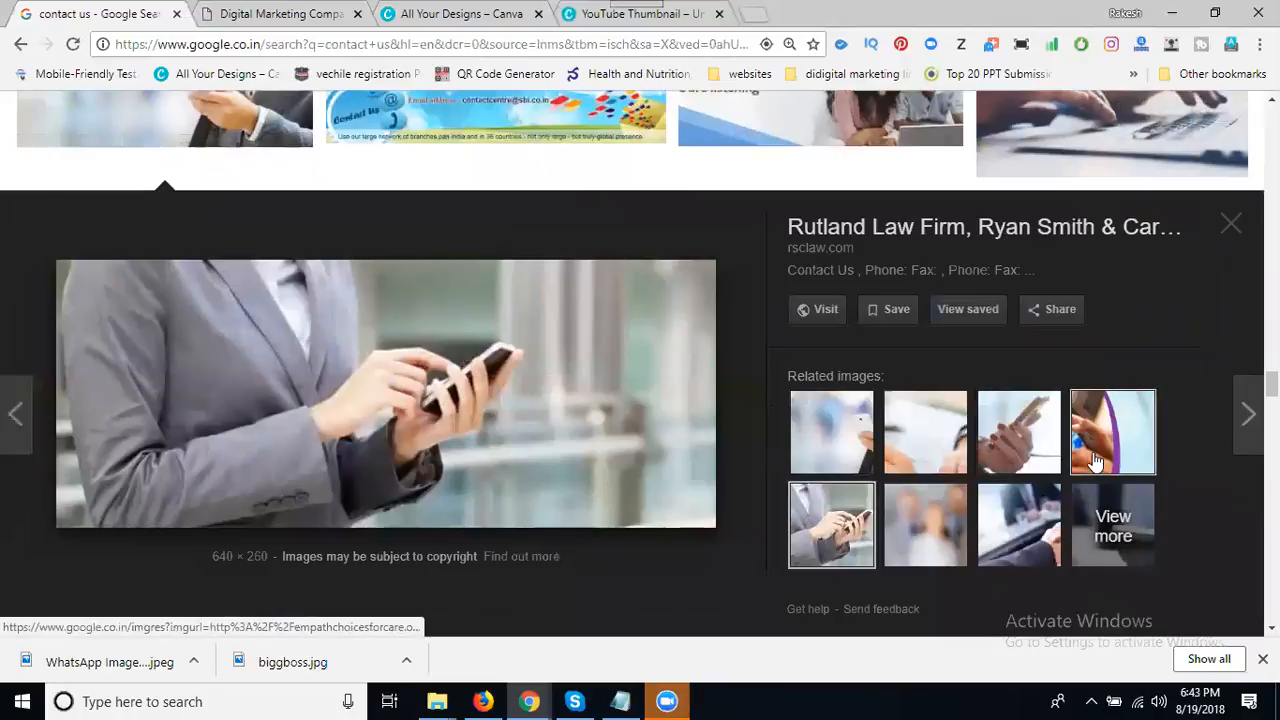
left_click(1000, 522)
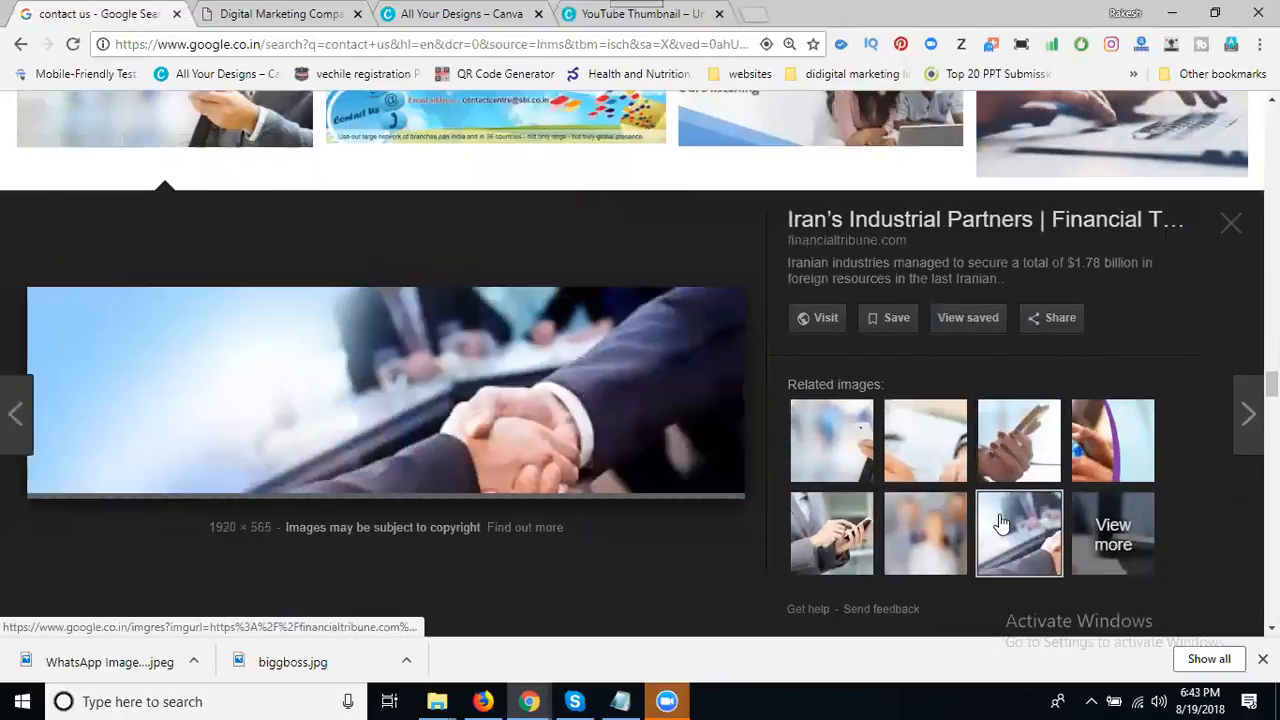
left_click(1136, 458)
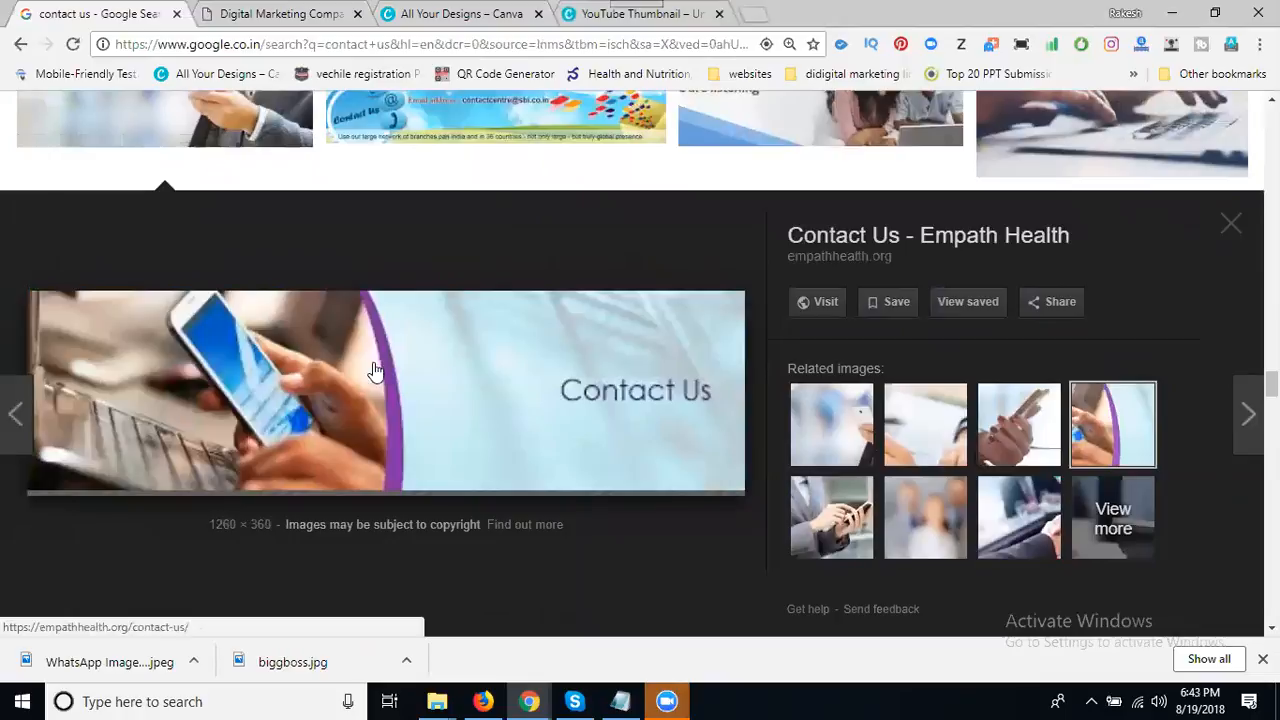
- Save the image as 'const' in E:\Projects\contact us images
right_click(276, 340)
left_click(355, 502)
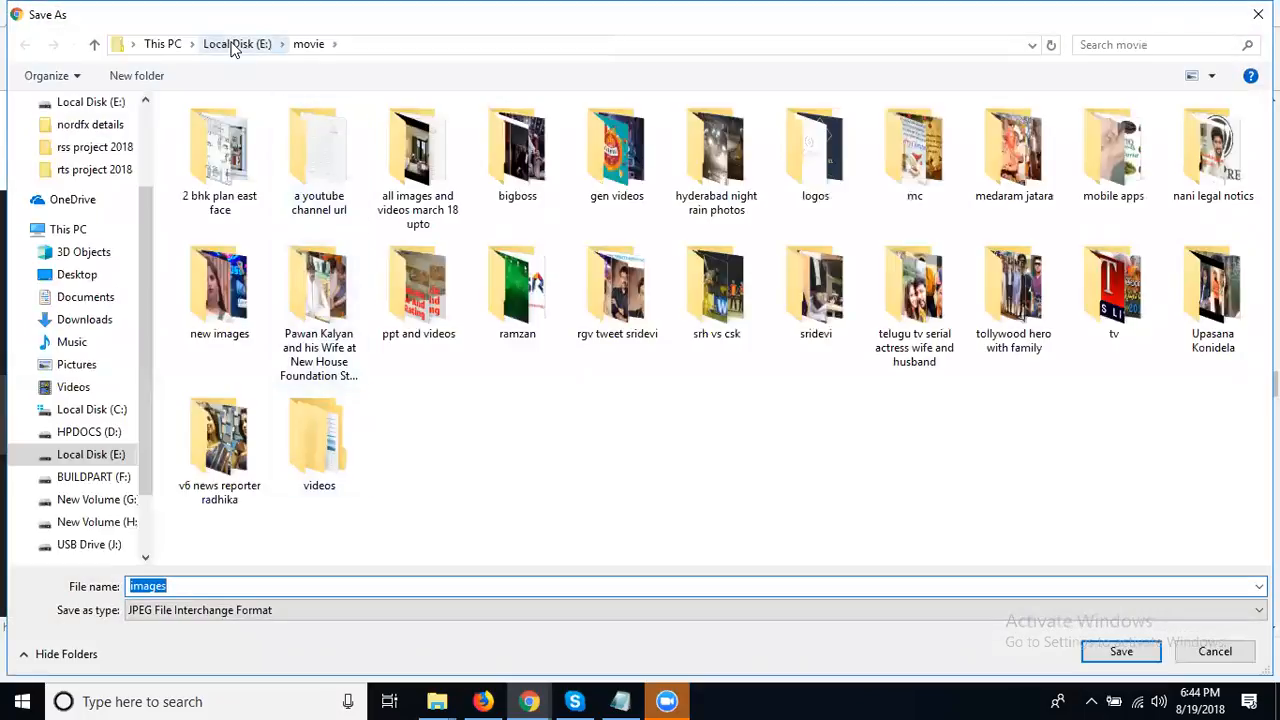
left_click(235, 45)
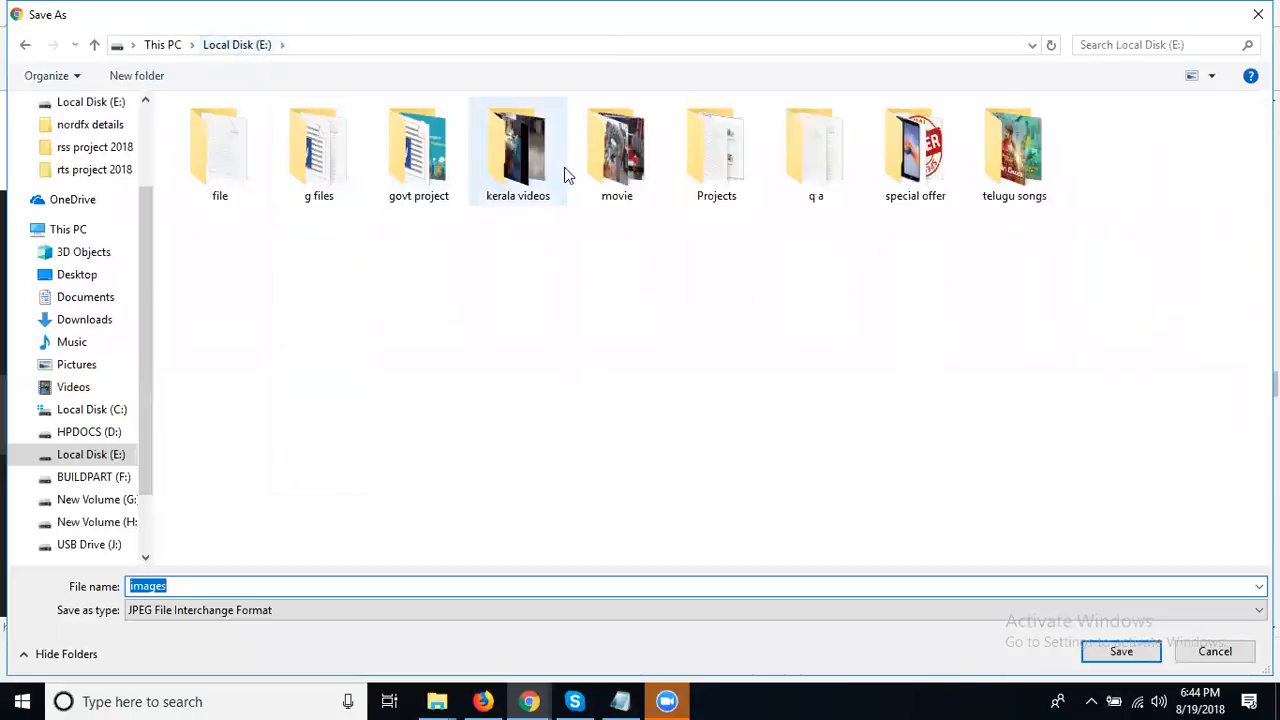
double_click(700, 157)
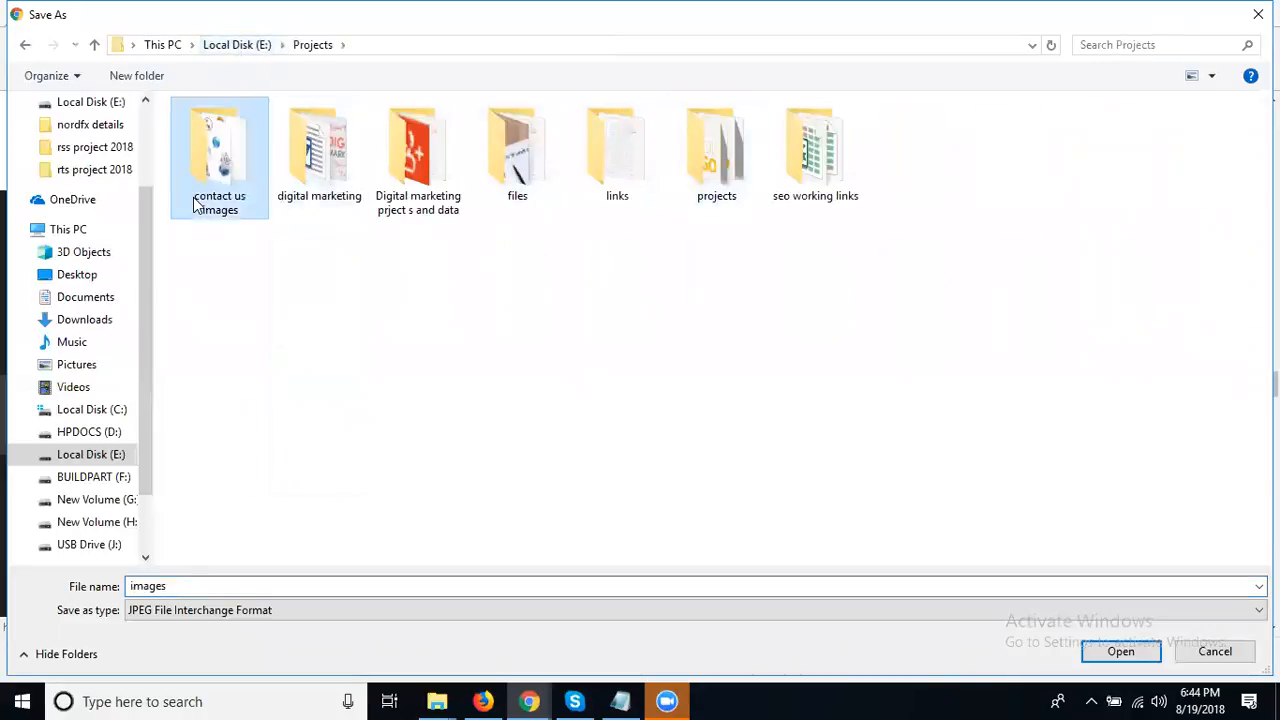
double_click(196, 205)
double_click(215, 592)
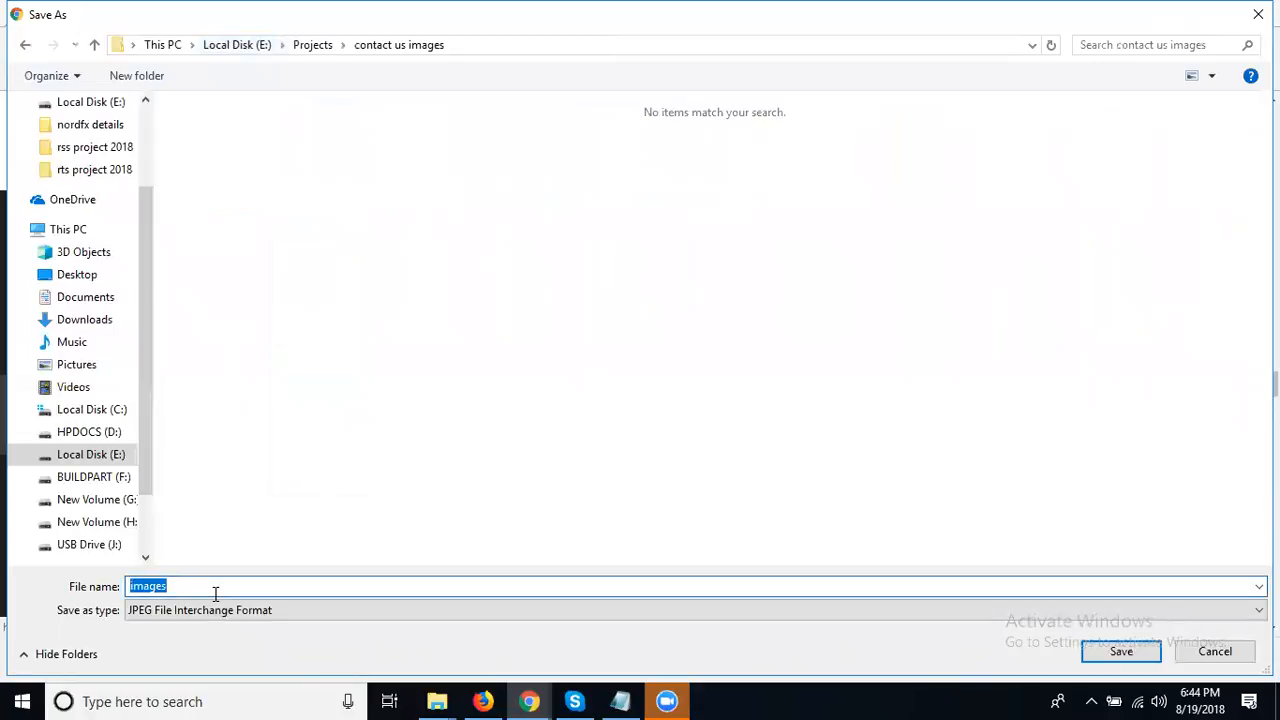
type("cons")
key("Escape")
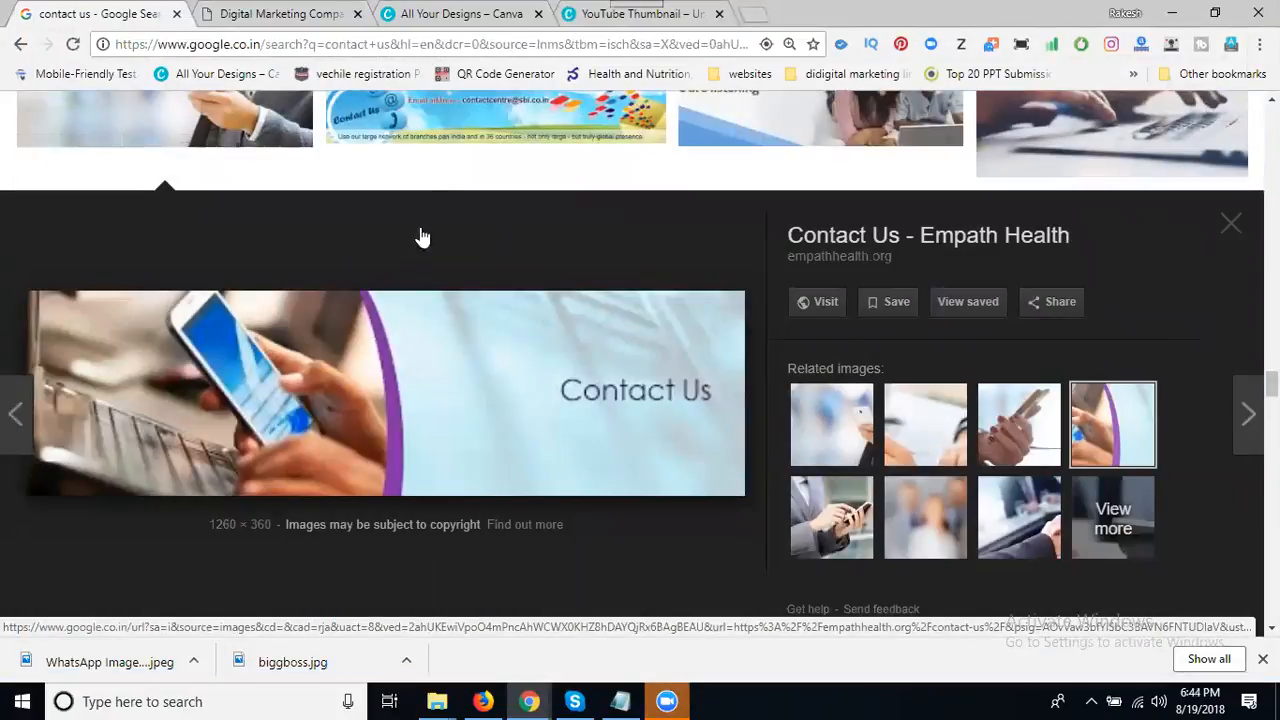
- Fill the thumbnail page with the first single-cell sky-and-hills grid from Elements > Grids
left_click(583, 18)
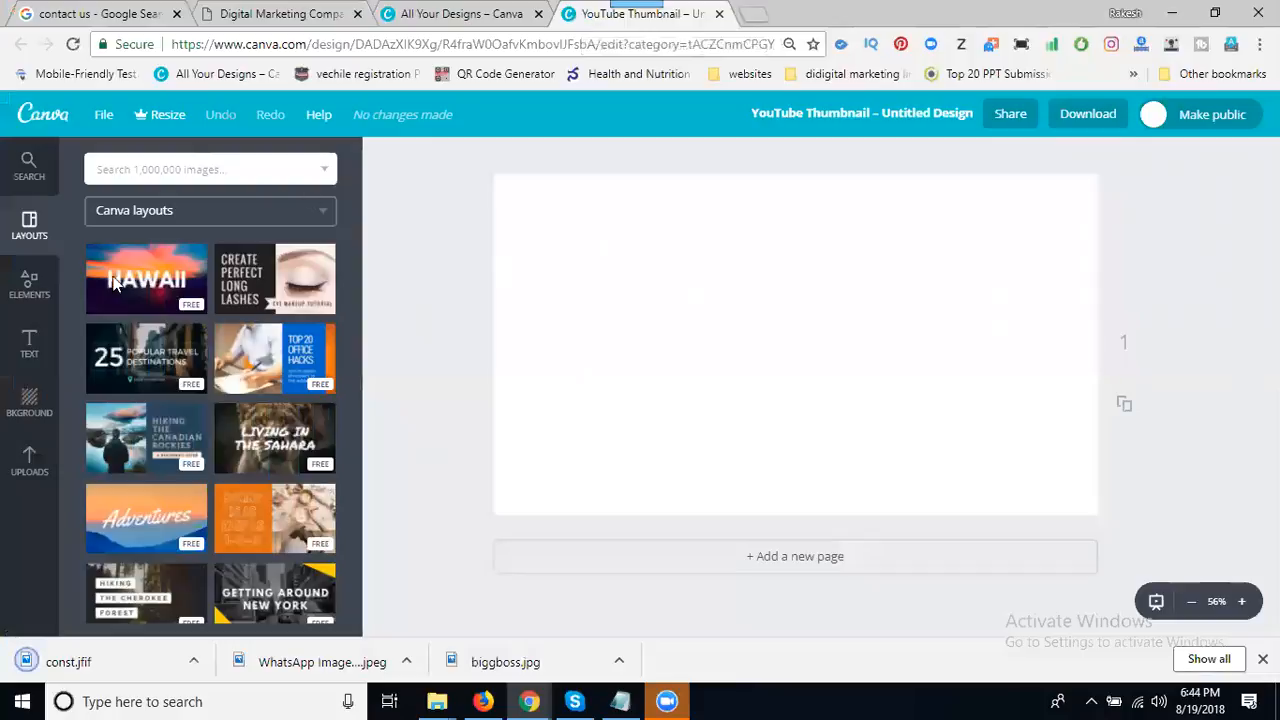
left_click(22, 298)
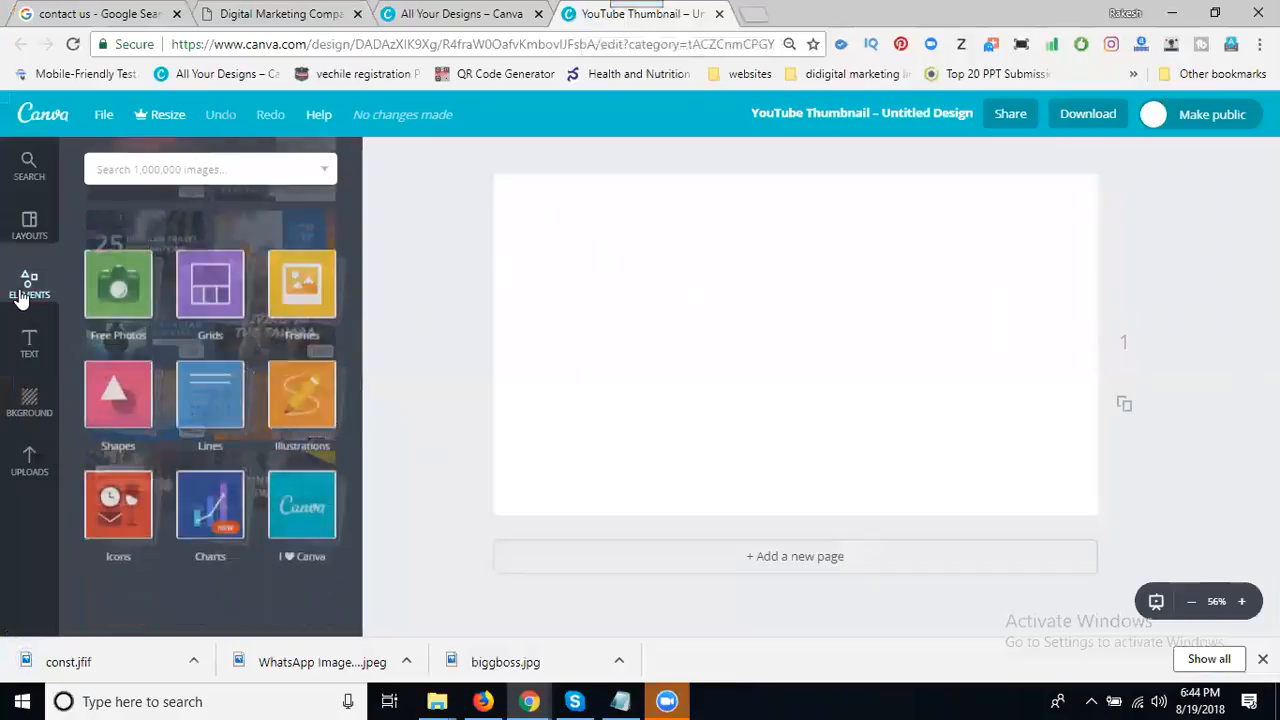
left_click(117, 268)
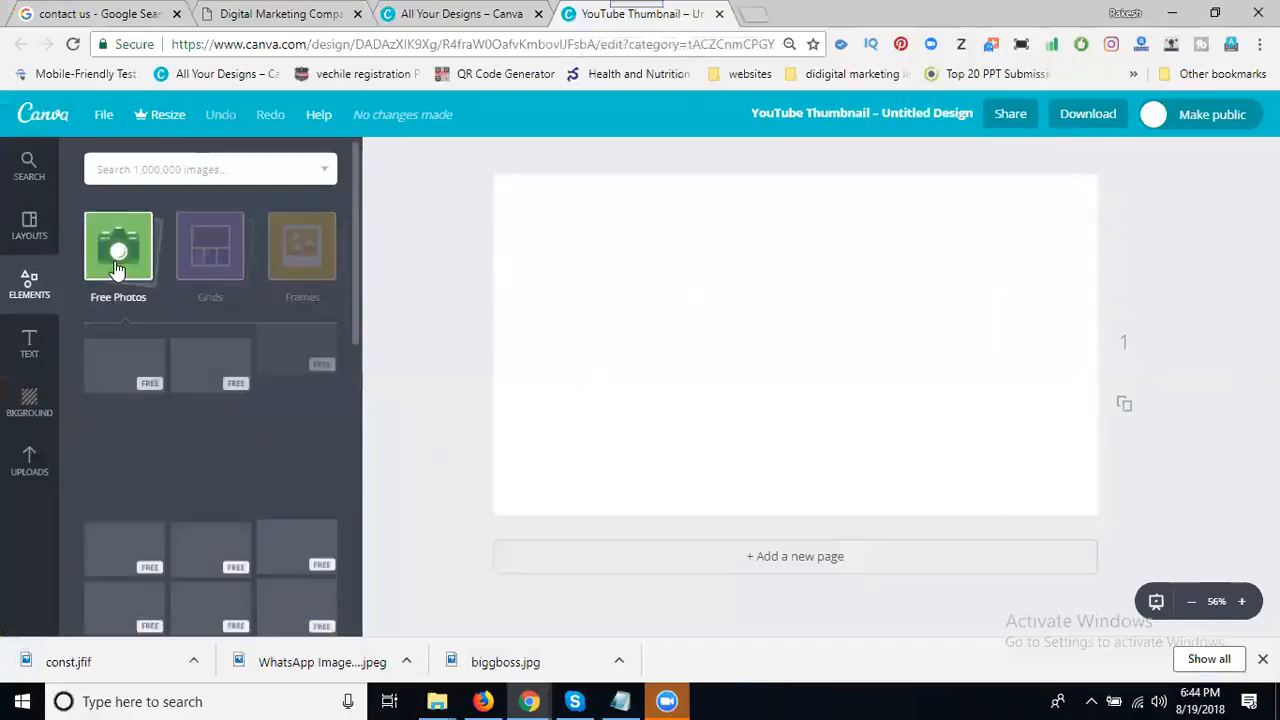
left_click(117, 268)
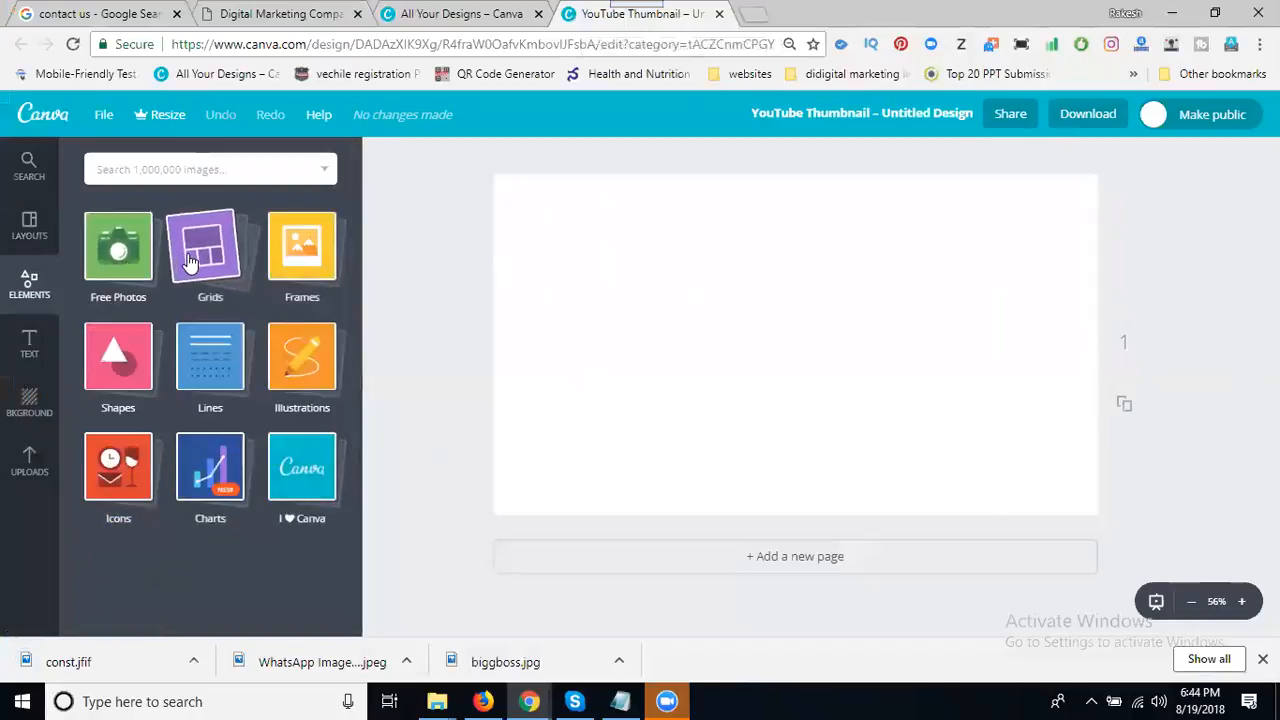
left_click(194, 258)
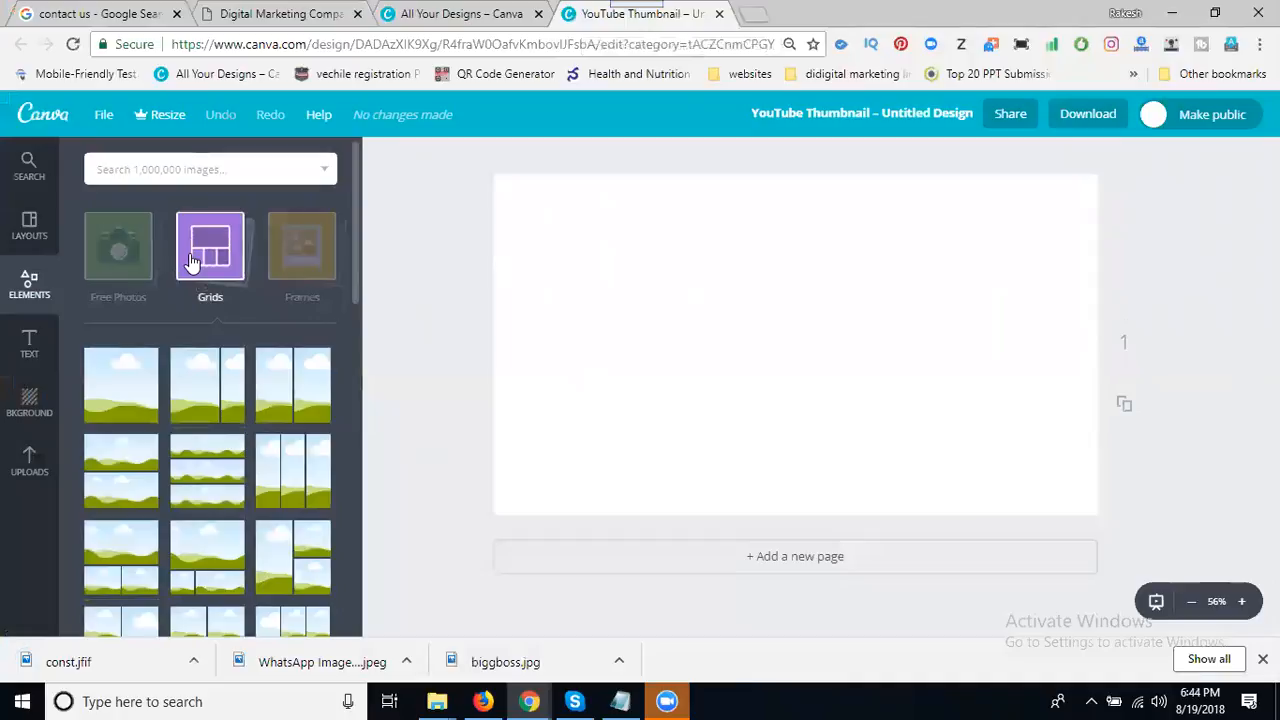
left_click(125, 405)
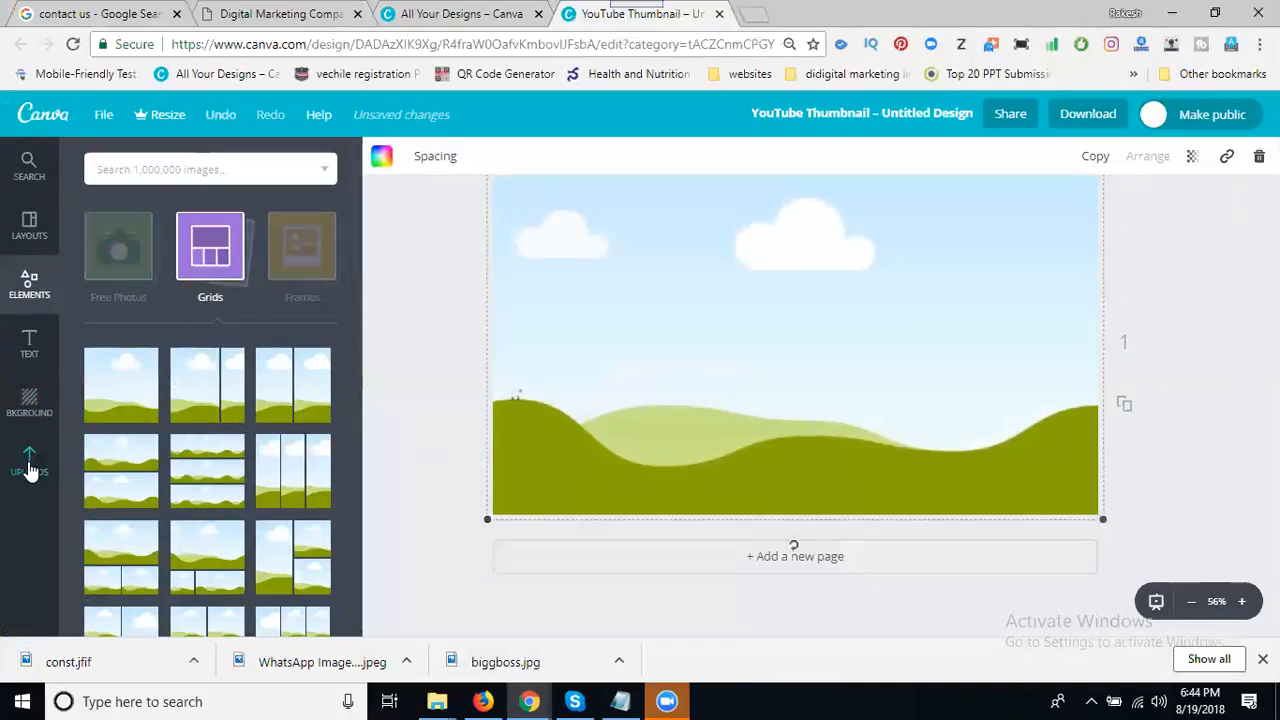
left_click(30, 466)
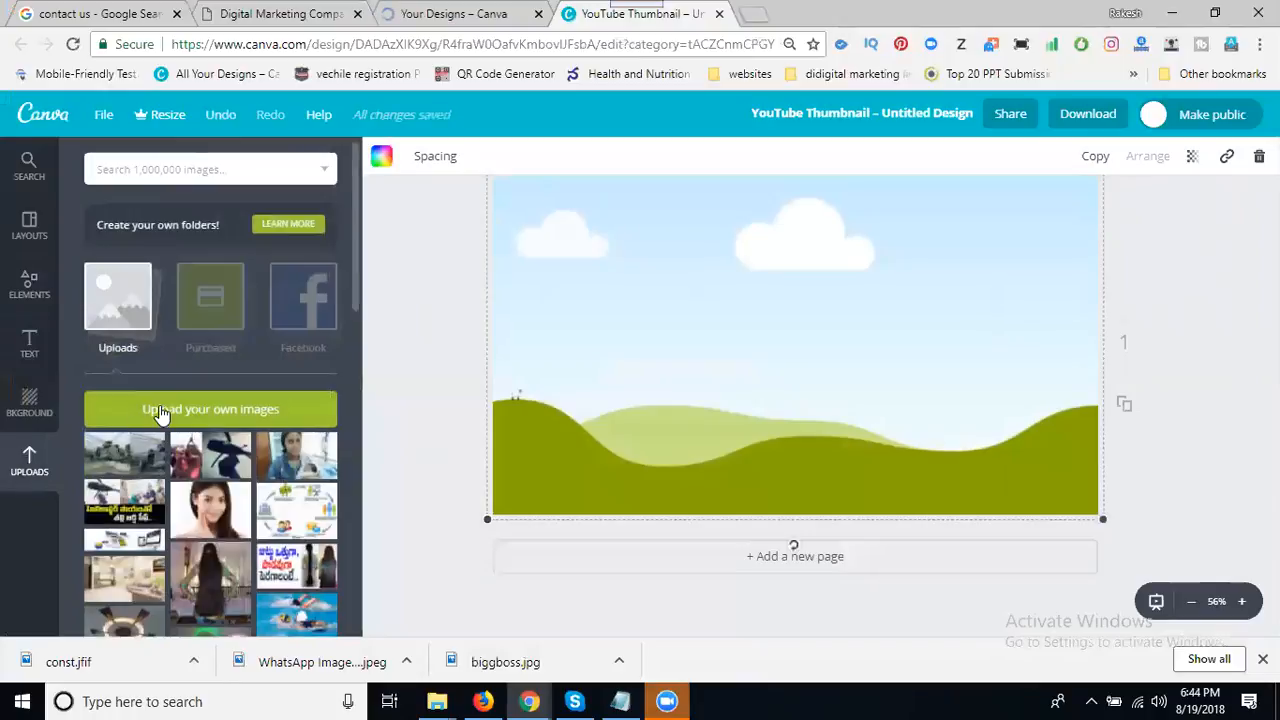
- Try uploading const.jfif from the contact us images folder and dismiss the upload error
left_click(161, 405)
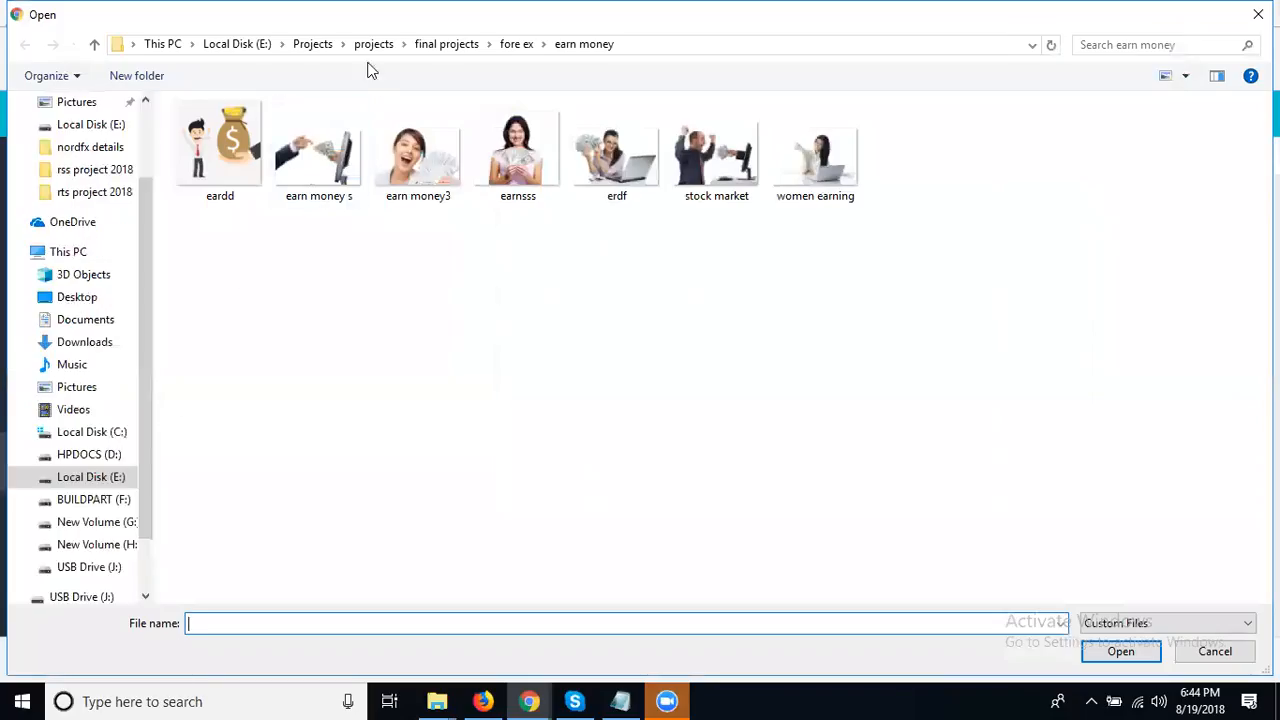
left_click(307, 44)
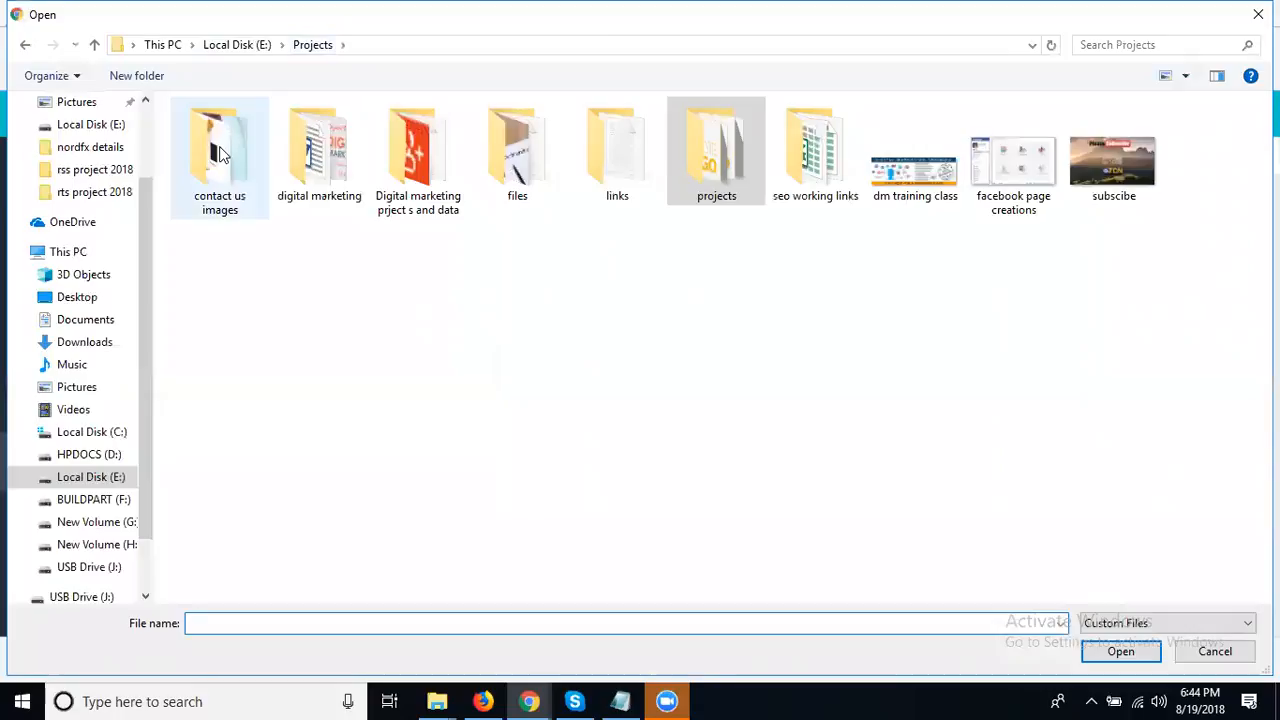
double_click(221, 153)
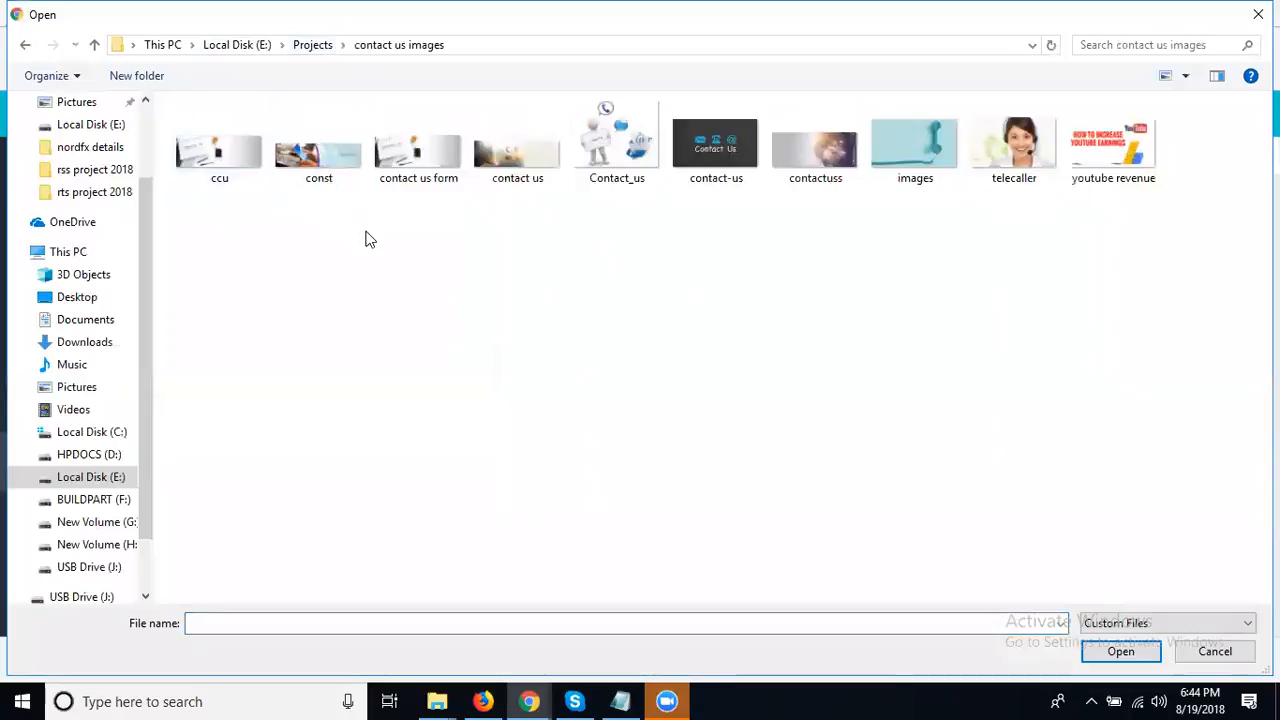
double_click(305, 154)
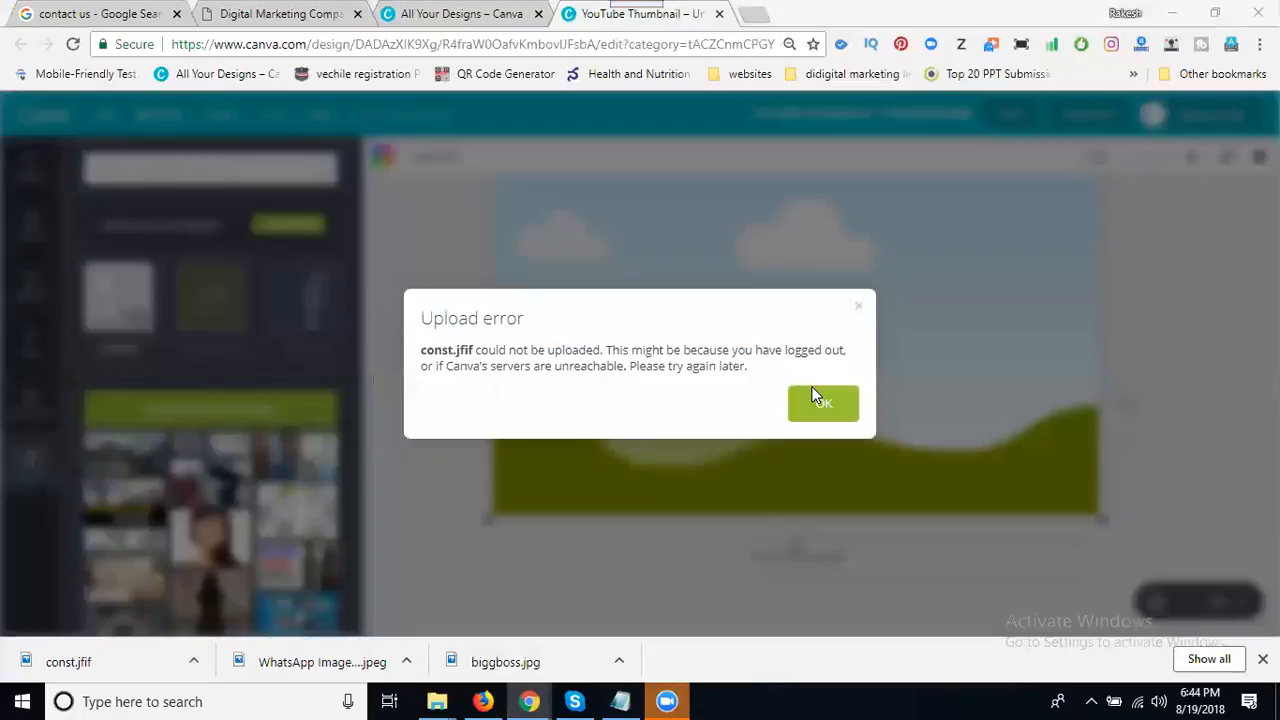
left_click(822, 405)
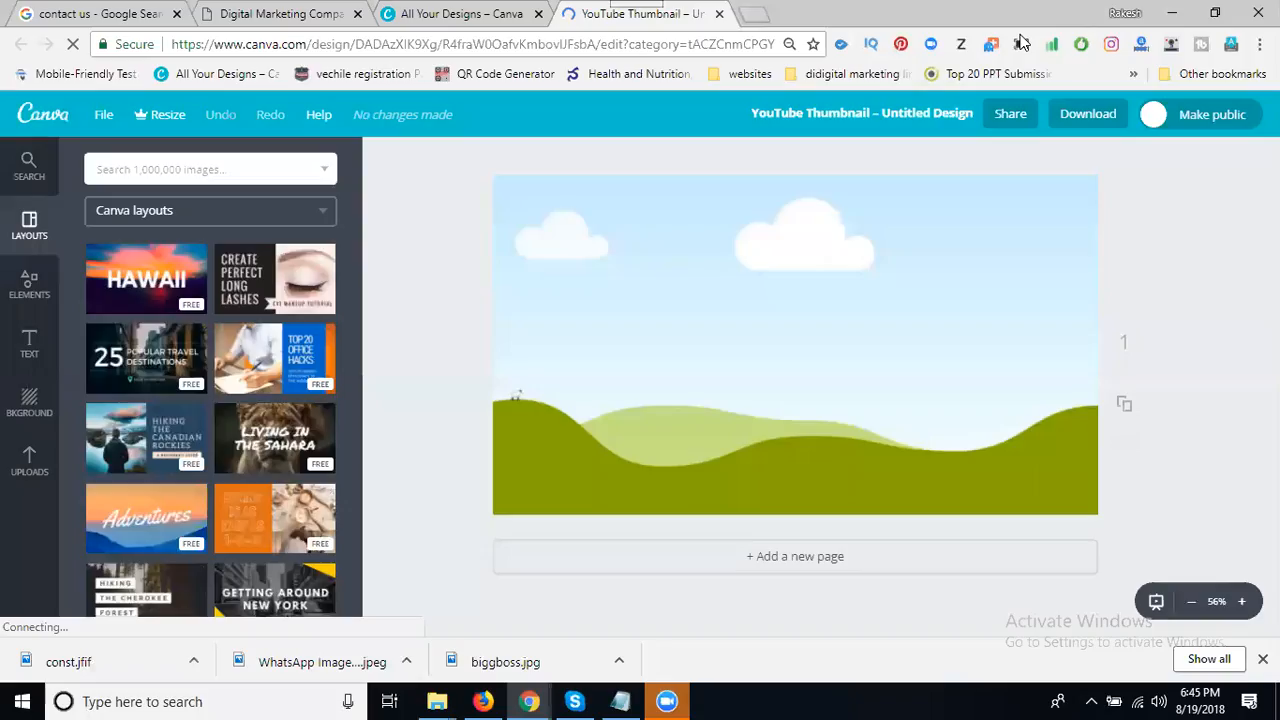
- Reopen Uploads and start uploading your own image from the computer
left_click(29, 460)
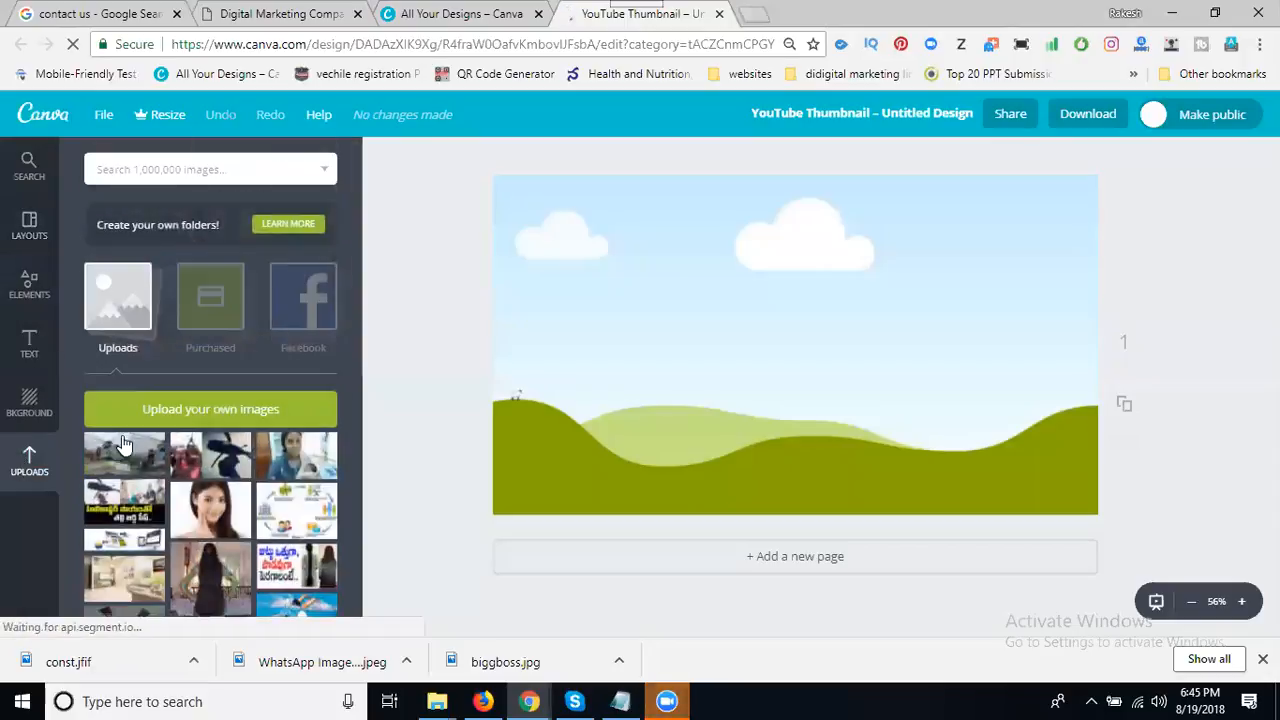
left_click(216, 411)
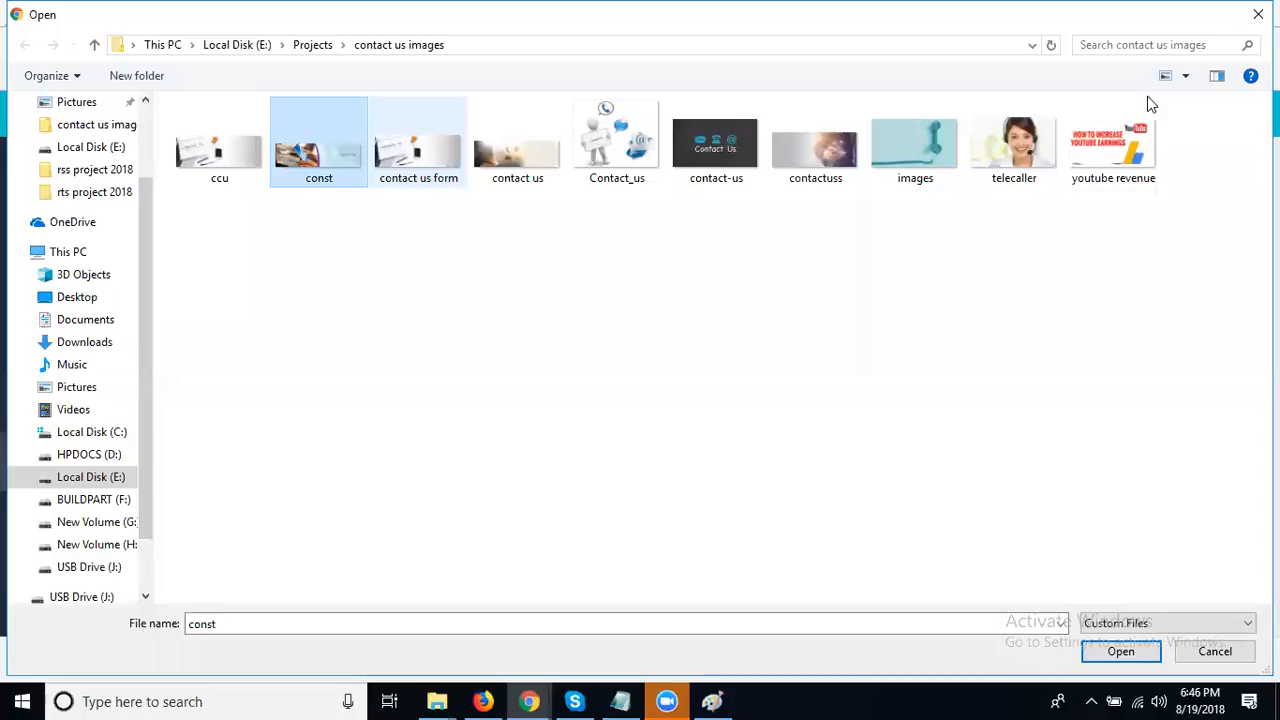
- Browse to Projects\digital marketing\Digital marketing services\rts project 2018 and confirm the file
left_click(313, 44)
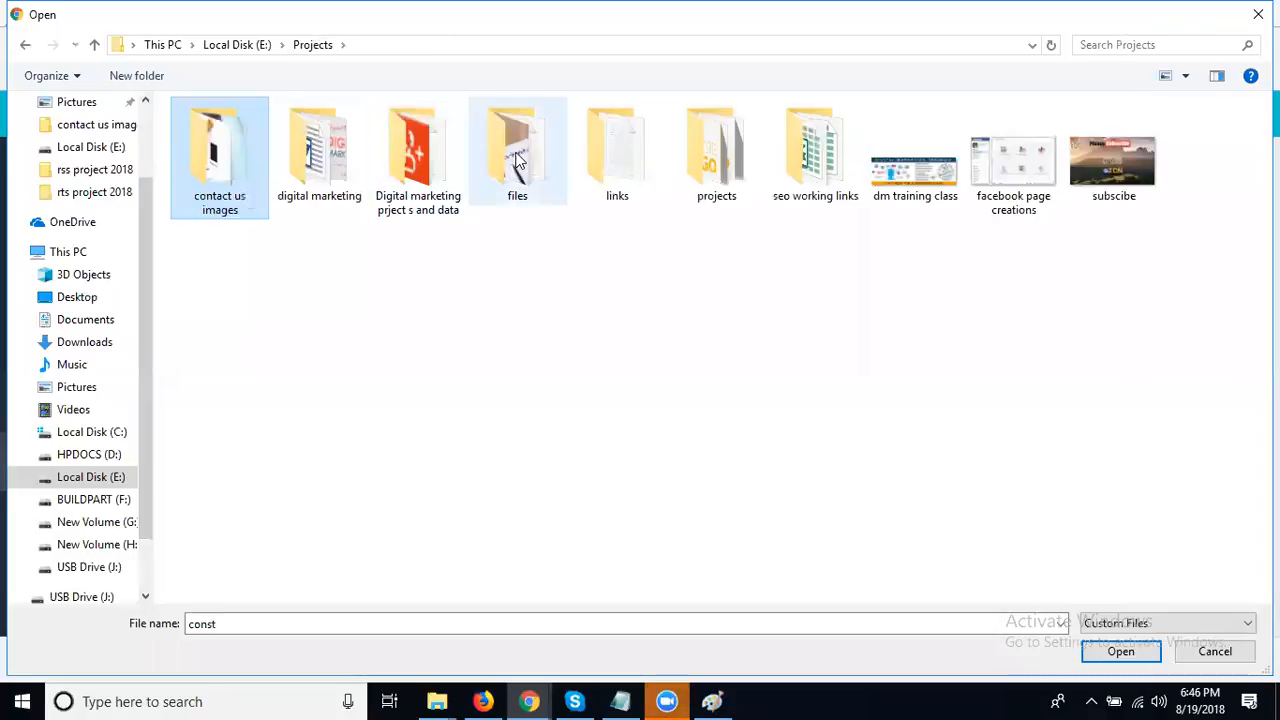
left_click(320, 150)
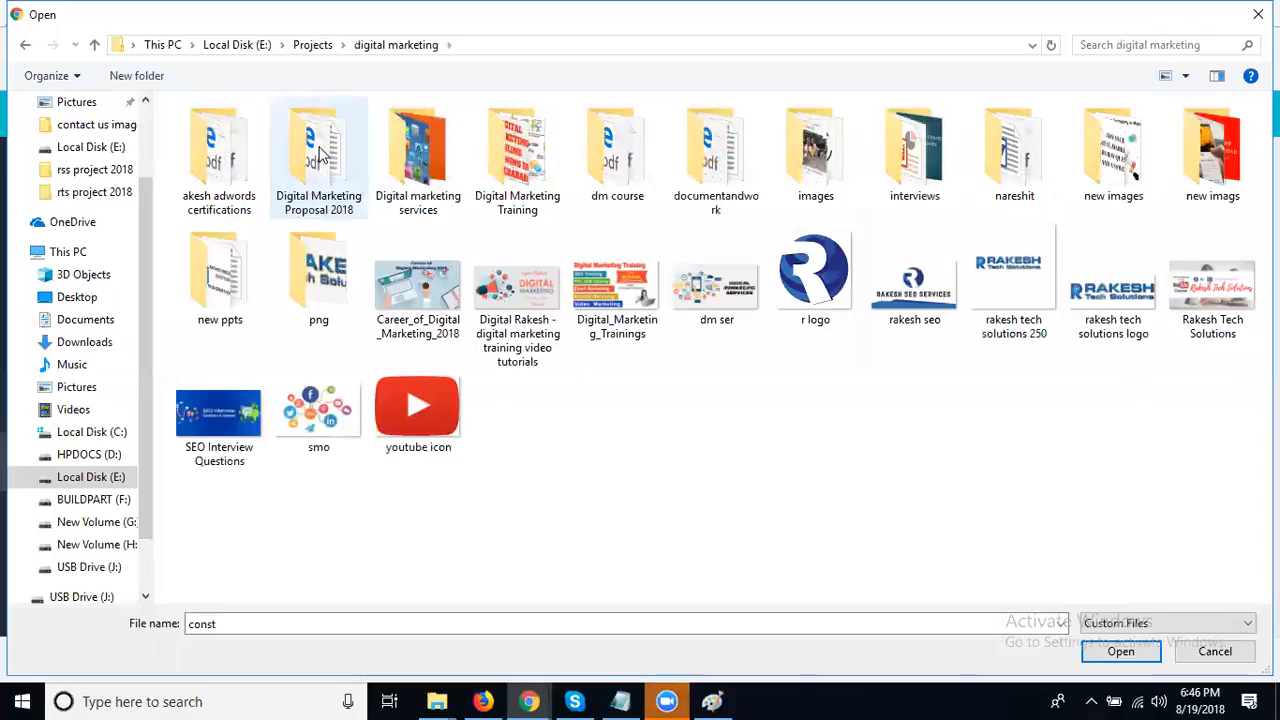
double_click(320, 150)
double_click(435, 160)
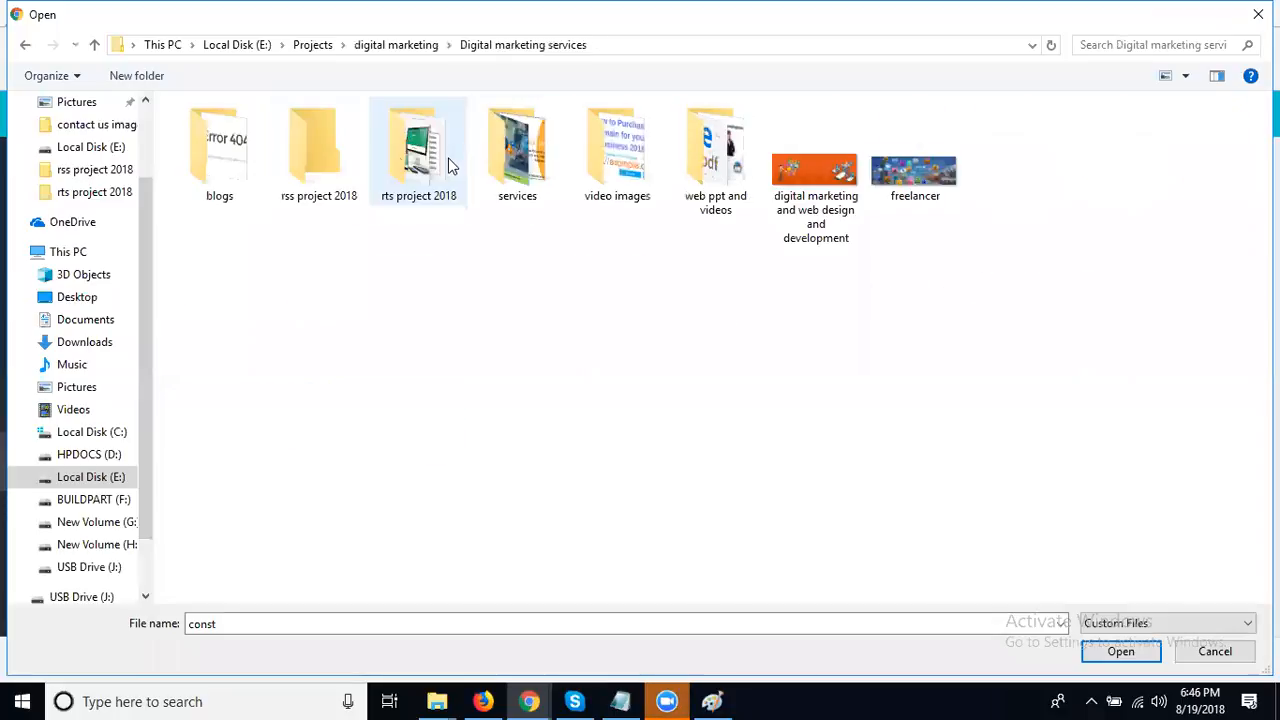
double_click(386, 176)
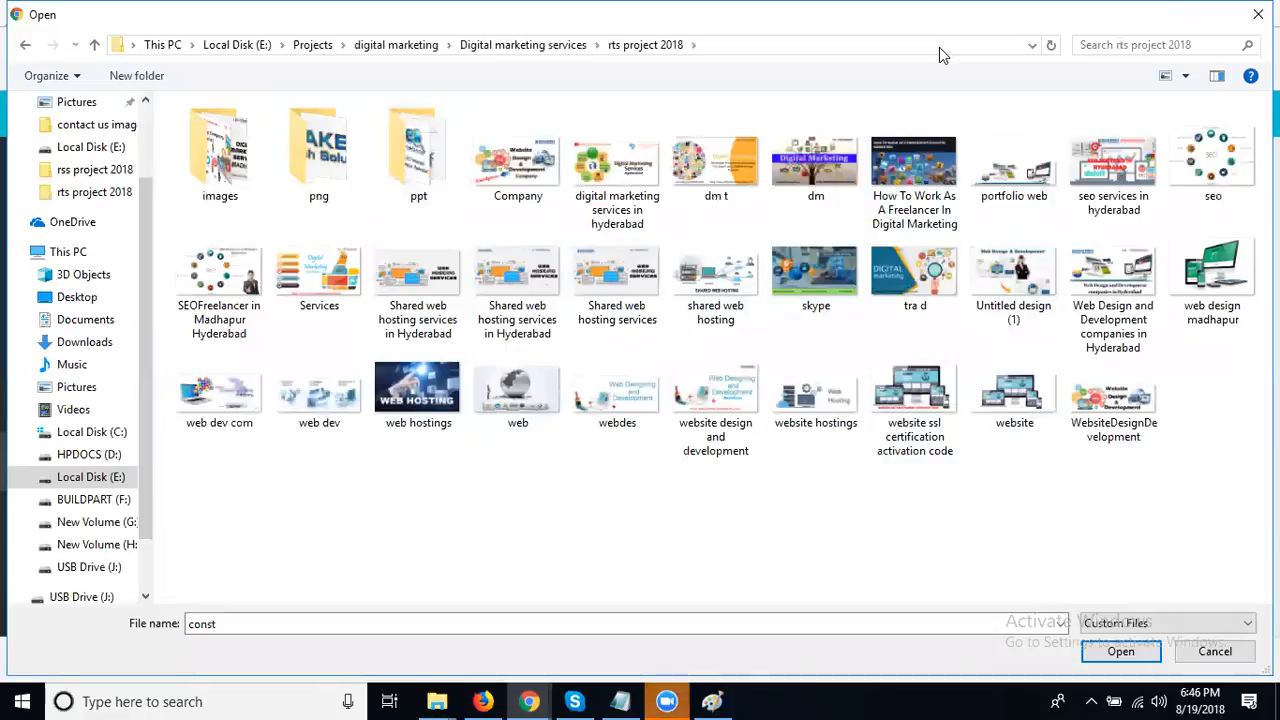
key("Return")
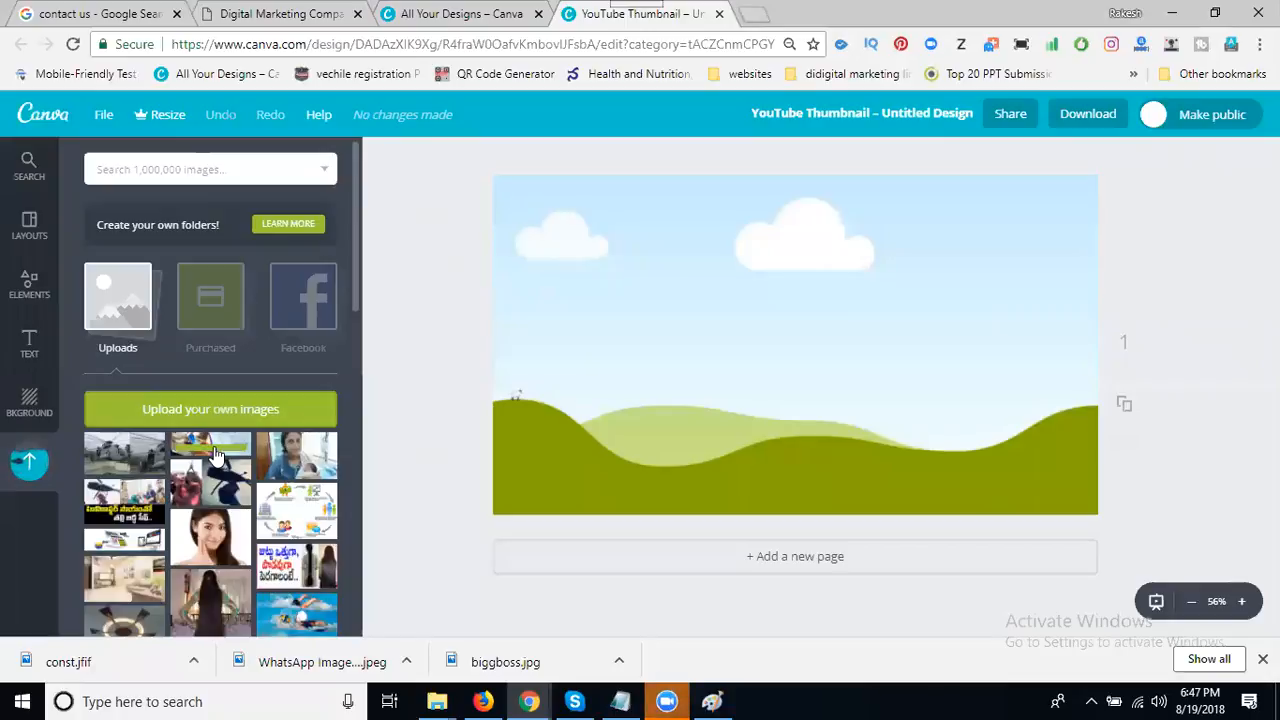
- Place the uploaded phone photo into the grid, reposition it in its frame, then delete it
left_click(215, 453)
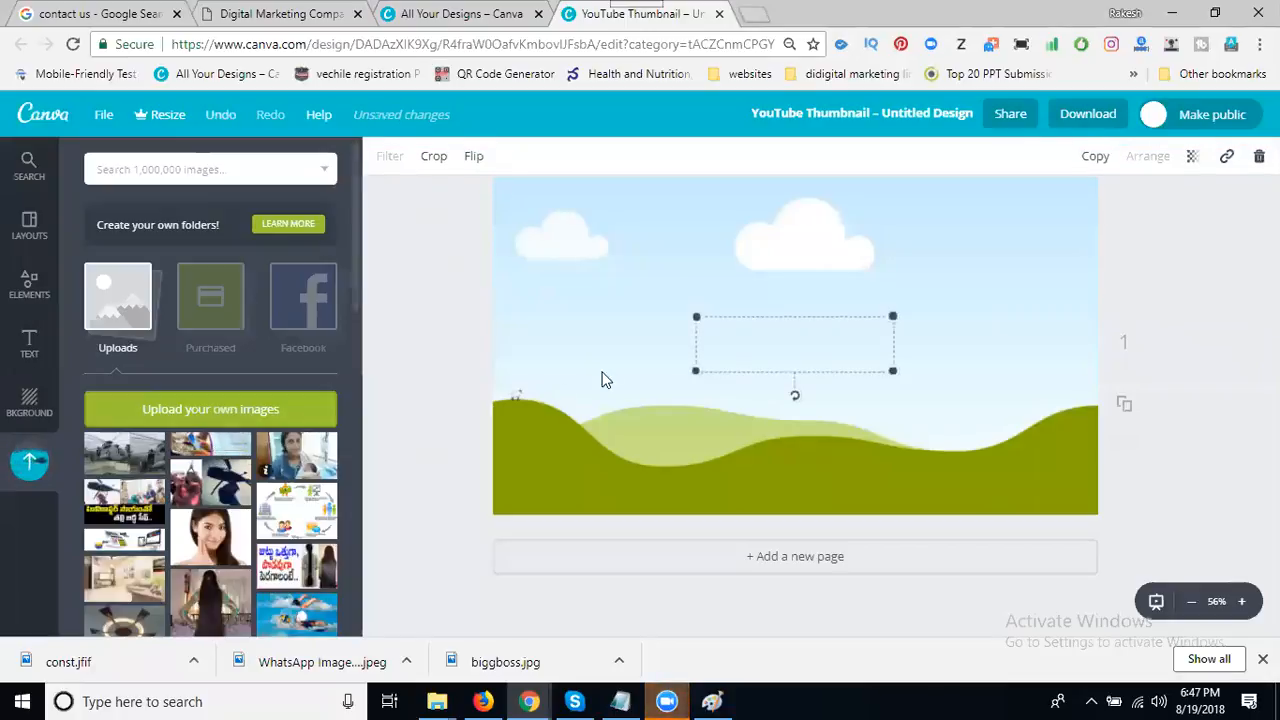
left_click_drag(777, 349, 777, 357)
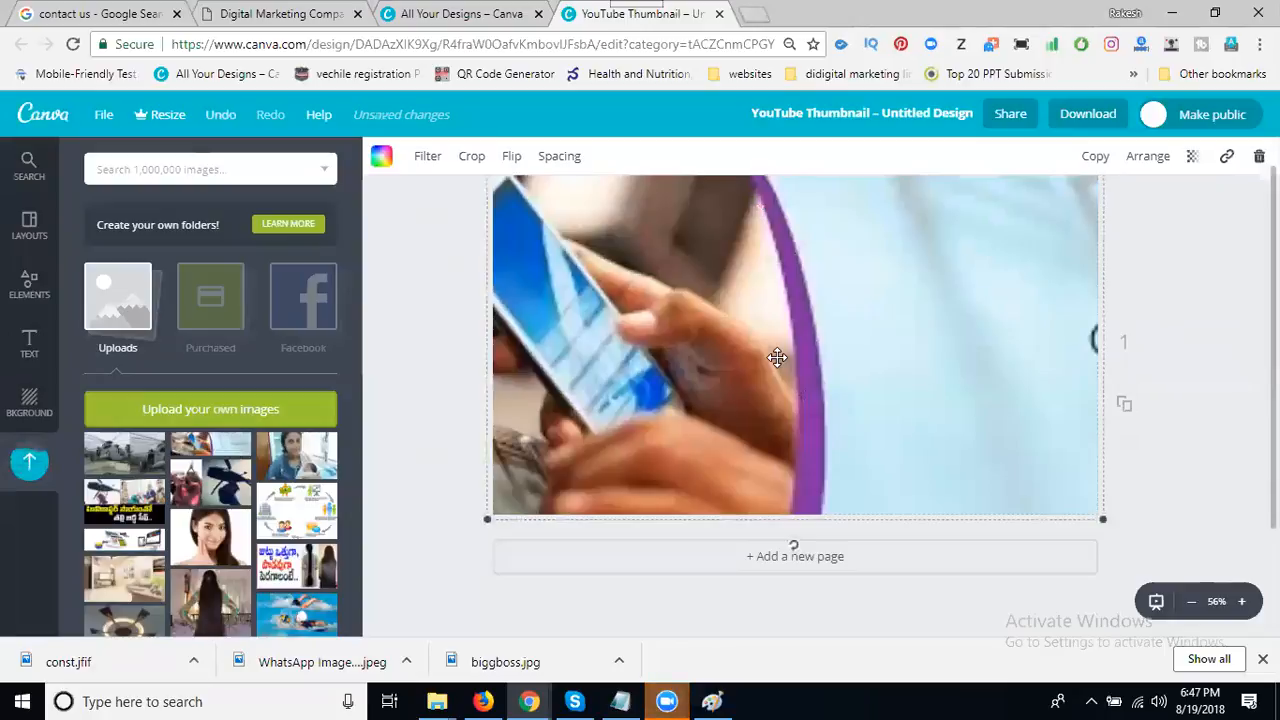
double_click(788, 338)
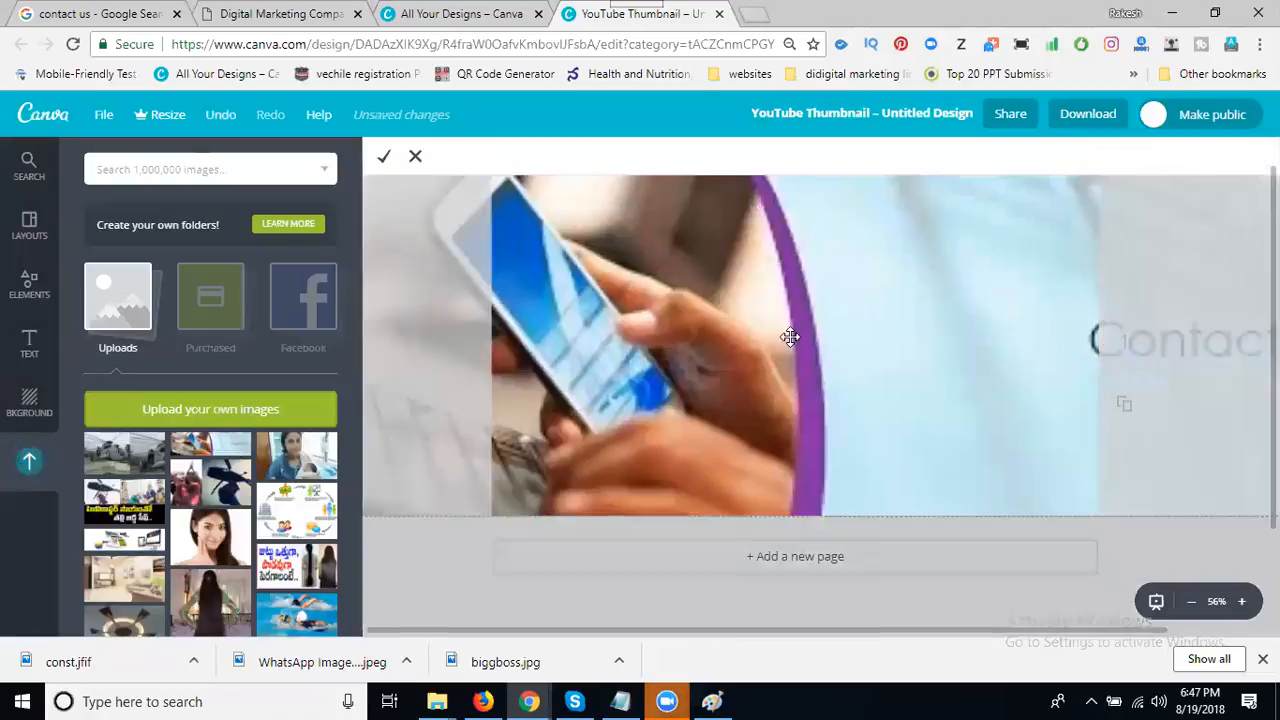
left_click_drag(843, 329, 409, 306)
left_click_drag(654, 329, 811, 331)
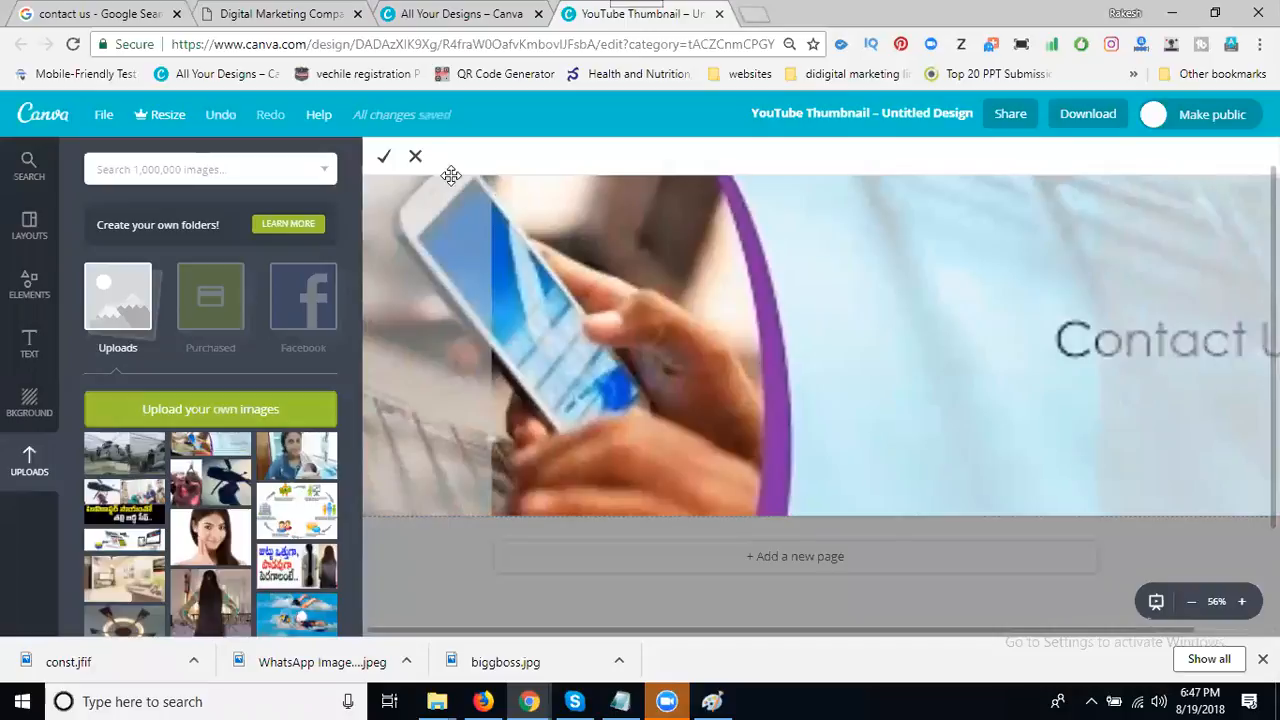
left_click(416, 160)
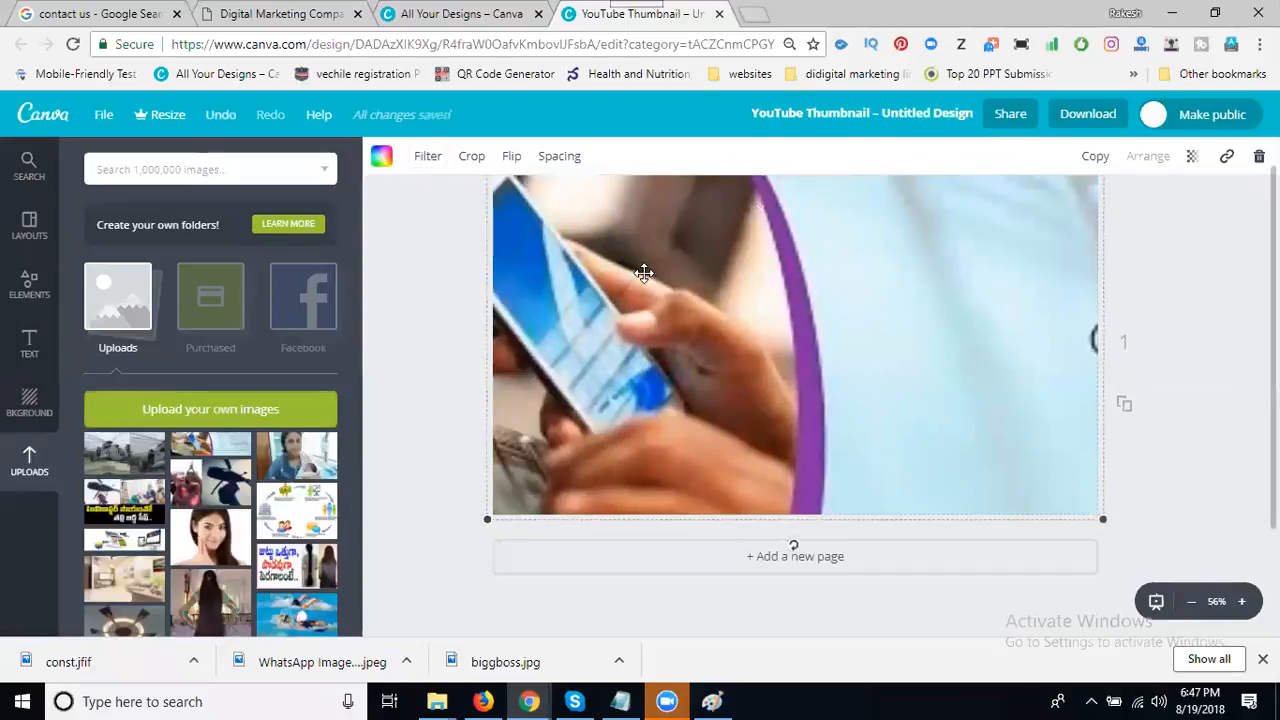
key("Delete")
key("Delete")
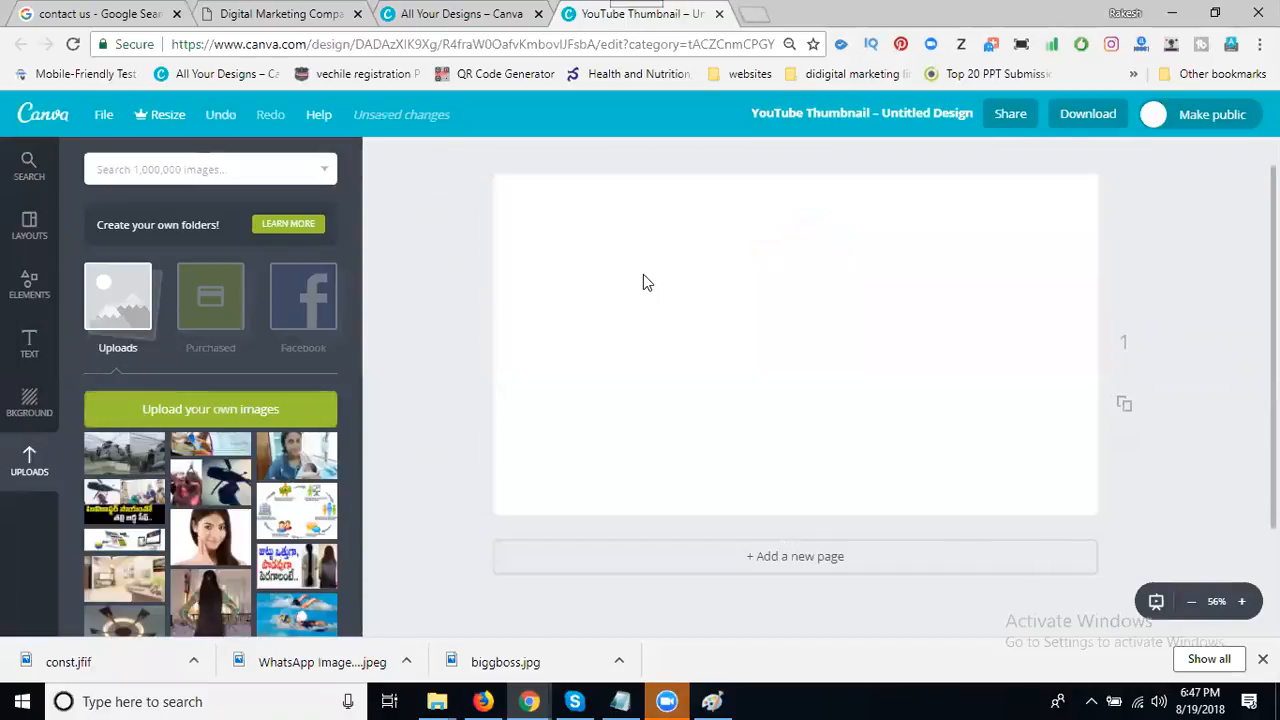
- Review the Google contact-us results, then upload the teal telephone 'images' file to Canva
left_click(85, 14)
scroll(480, 357, "up", 6)
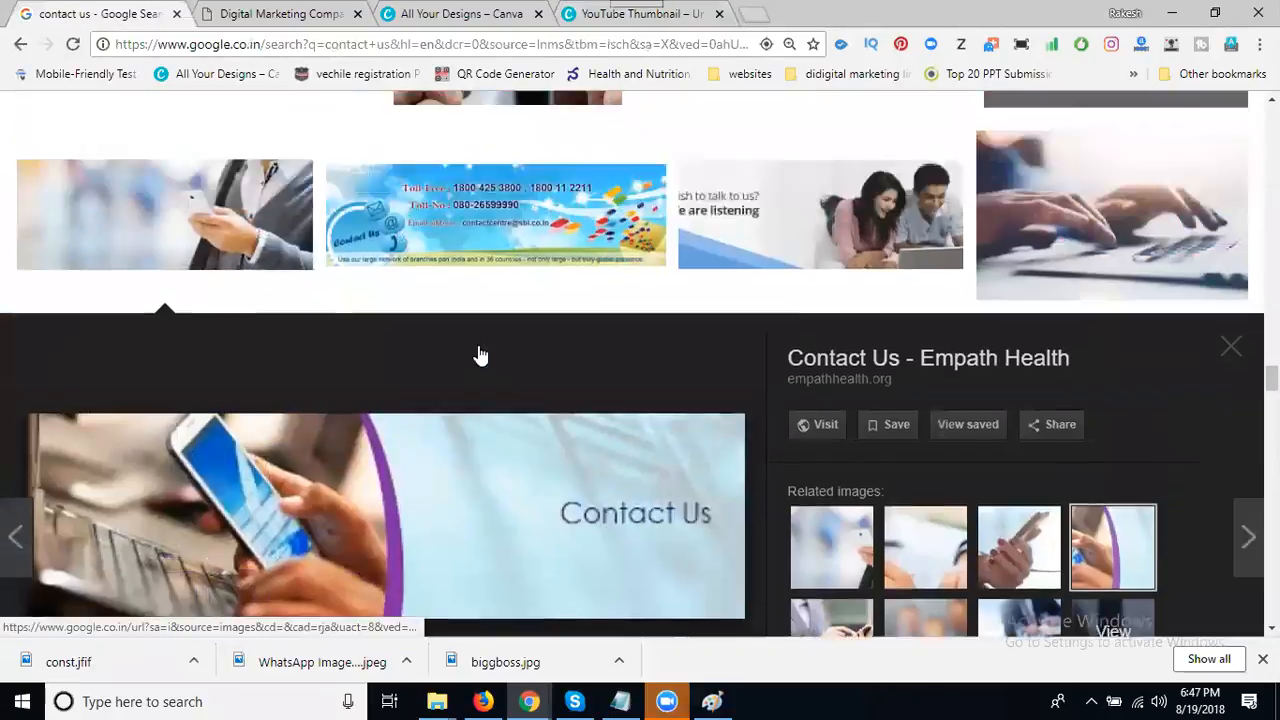
scroll(480, 357, "up", 10)
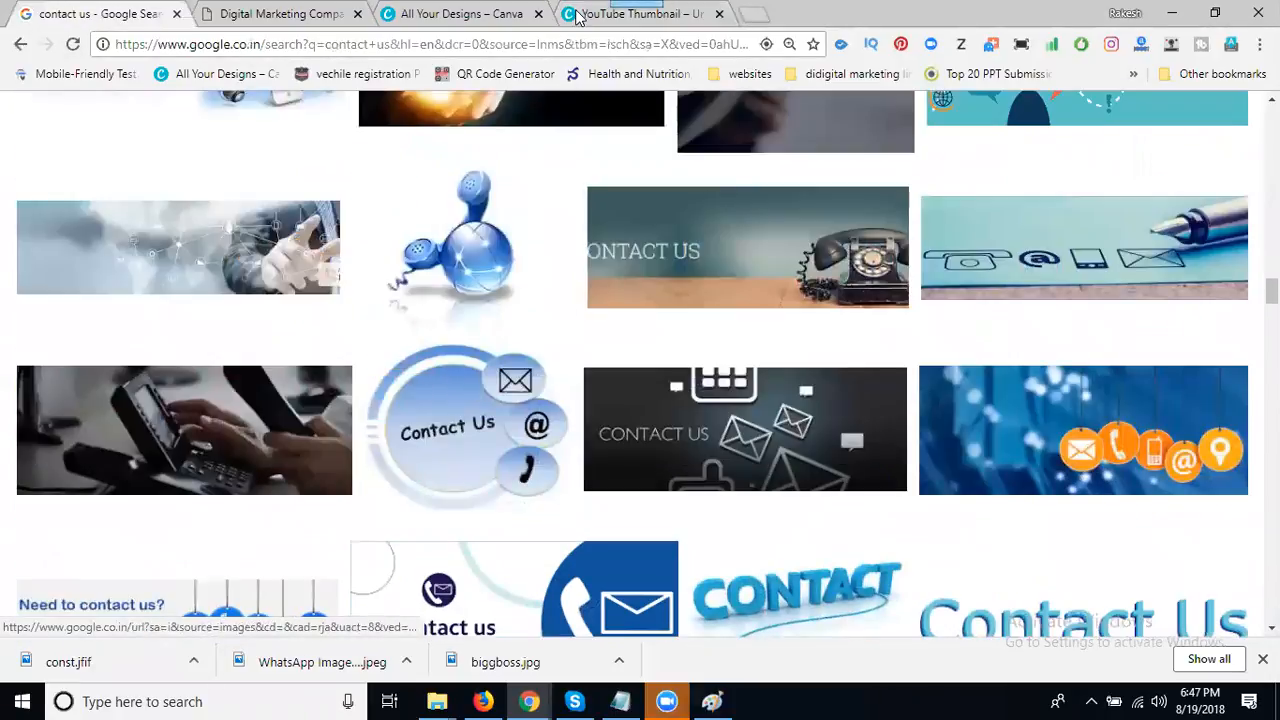
left_click(640, 14)
left_click(263, 410)
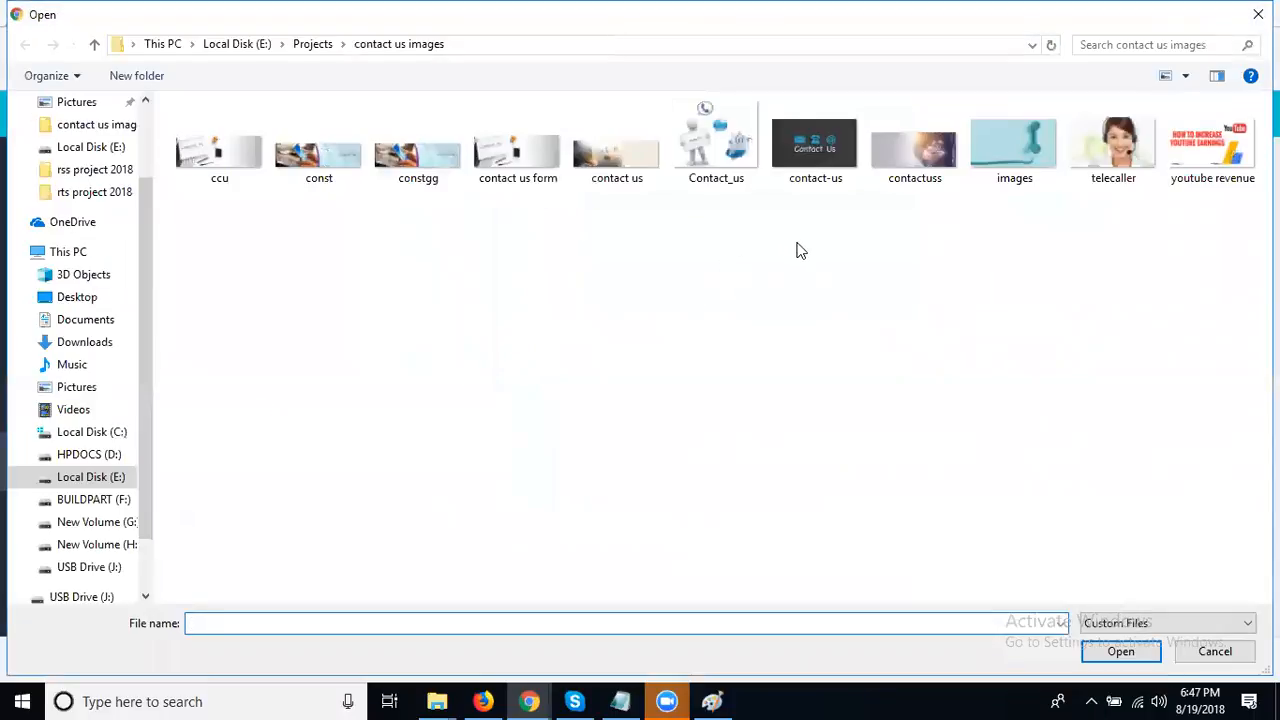
double_click(999, 157)
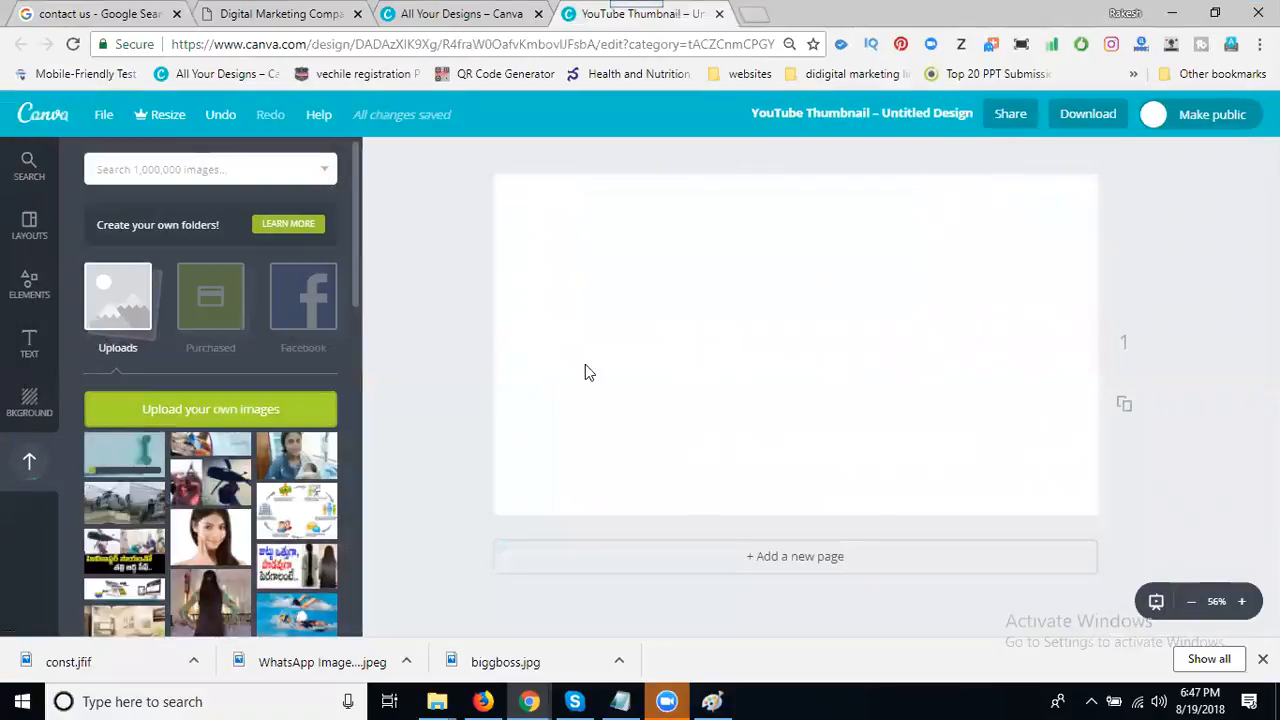
- Fill the canvas with a full-frame grid containing the teal telephone photo
left_click(122, 450)
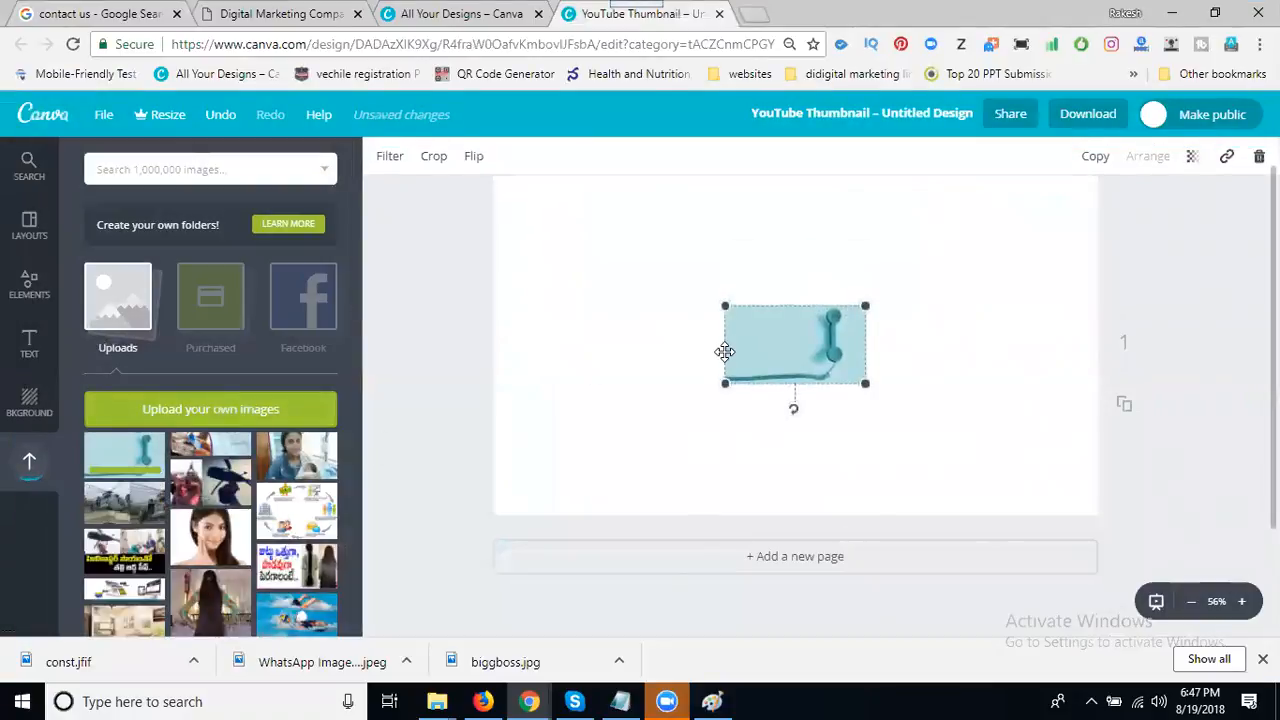
key("Delete")
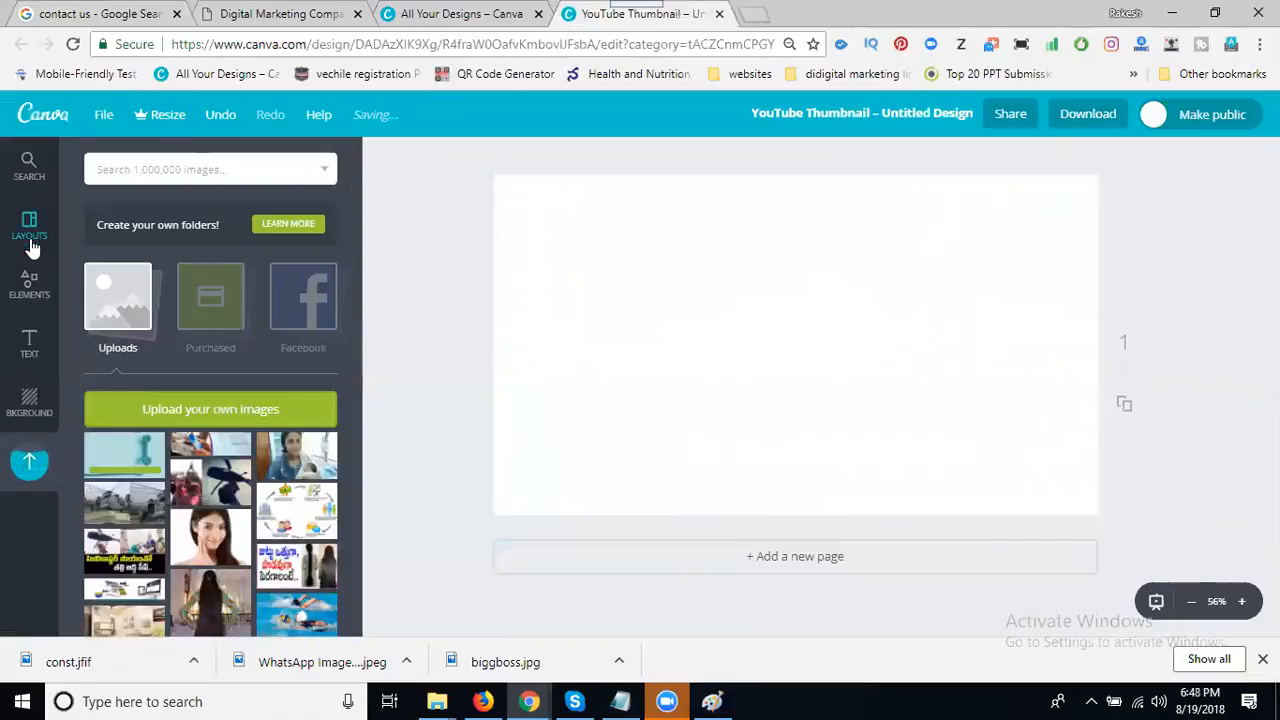
left_click(29, 276)
left_click(209, 251)
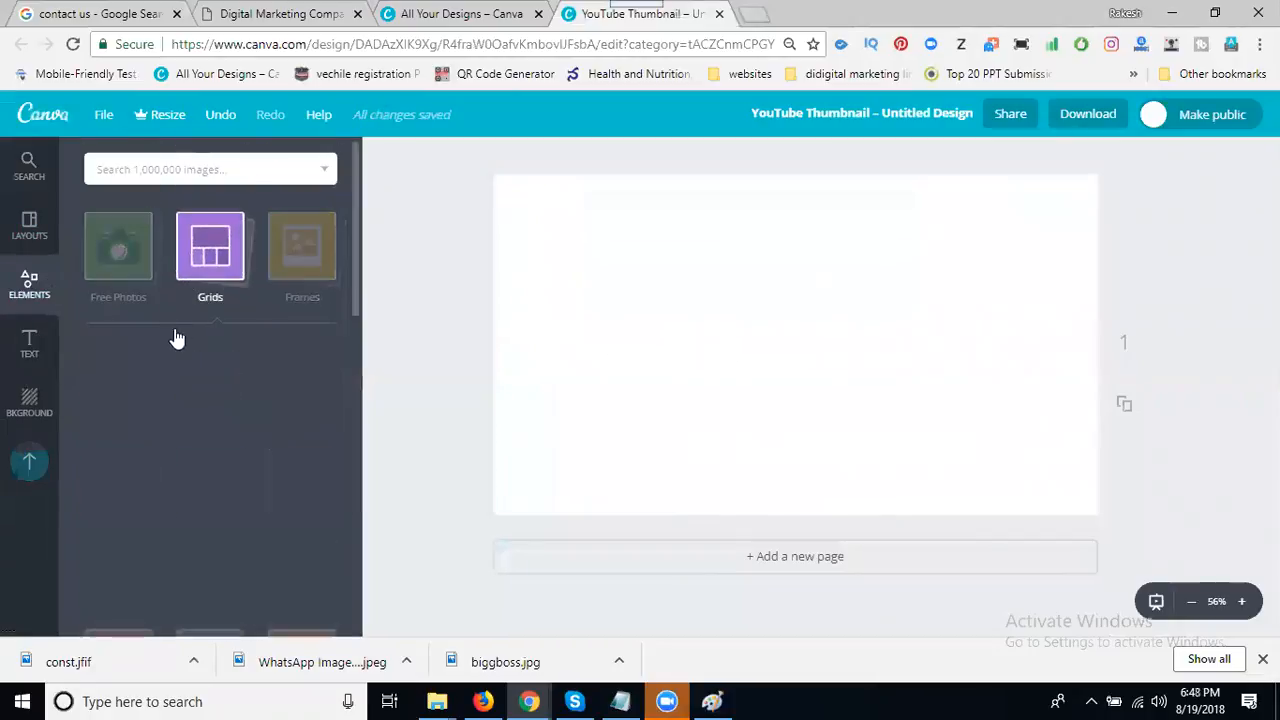
left_click(143, 371)
left_click(26, 463)
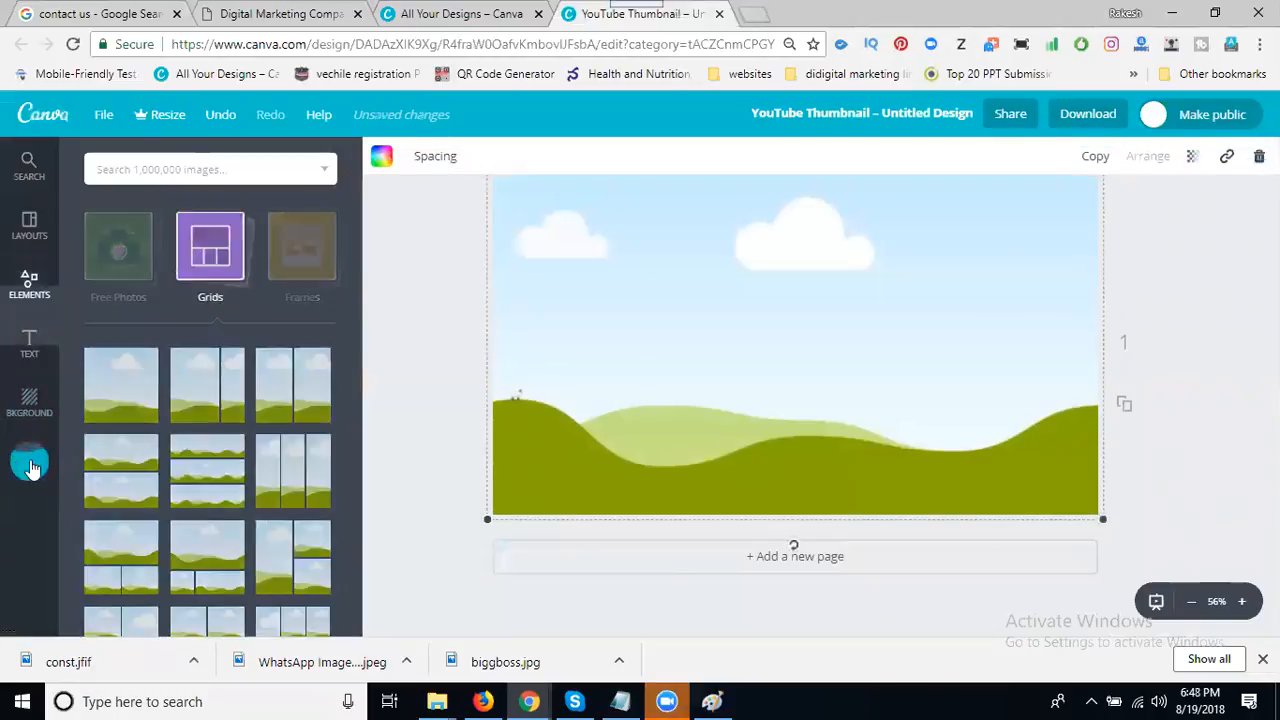
left_click_drag(125, 458, 766, 371)
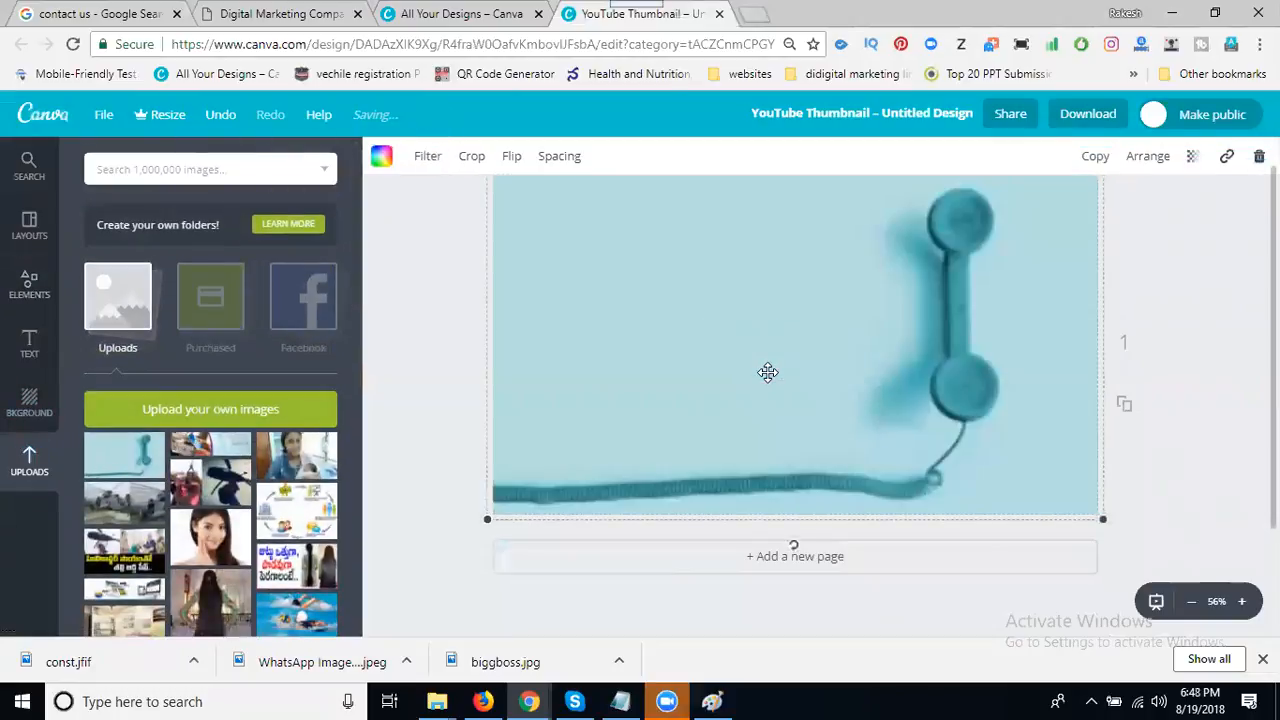
- Add a placeholder subheading text box at the canvas centre
left_click(28, 344)
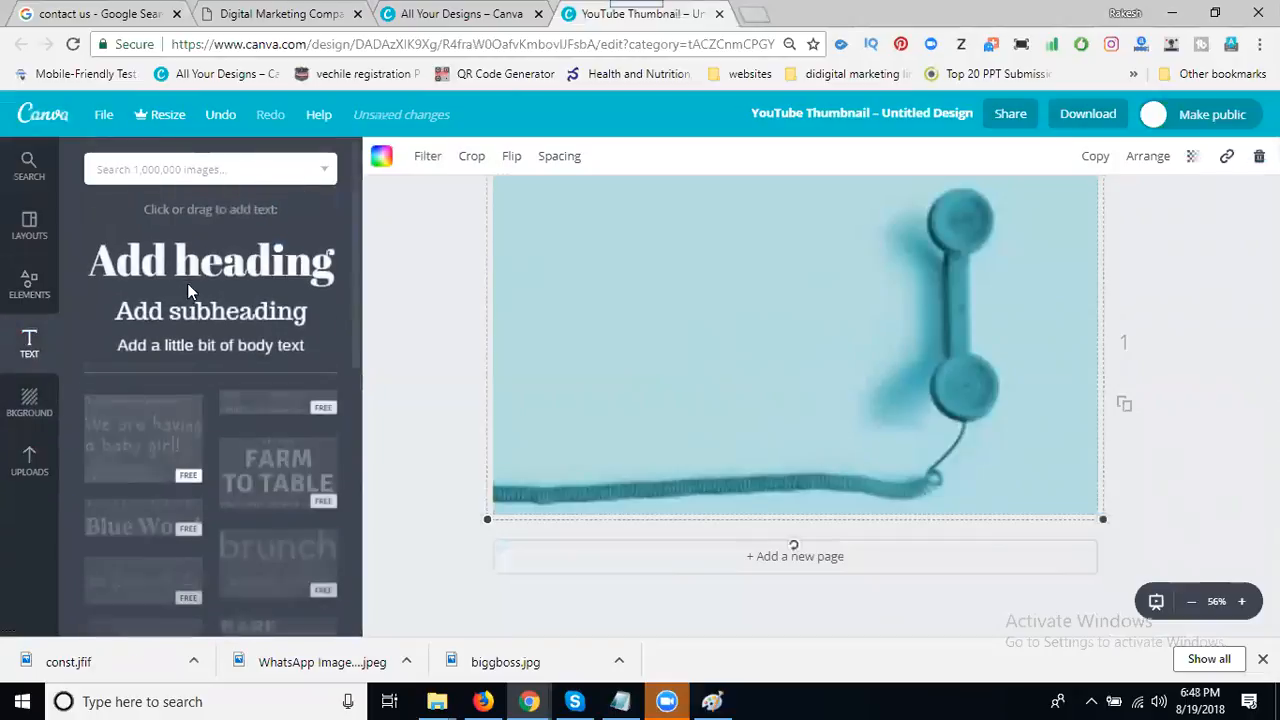
left_click(184, 314)
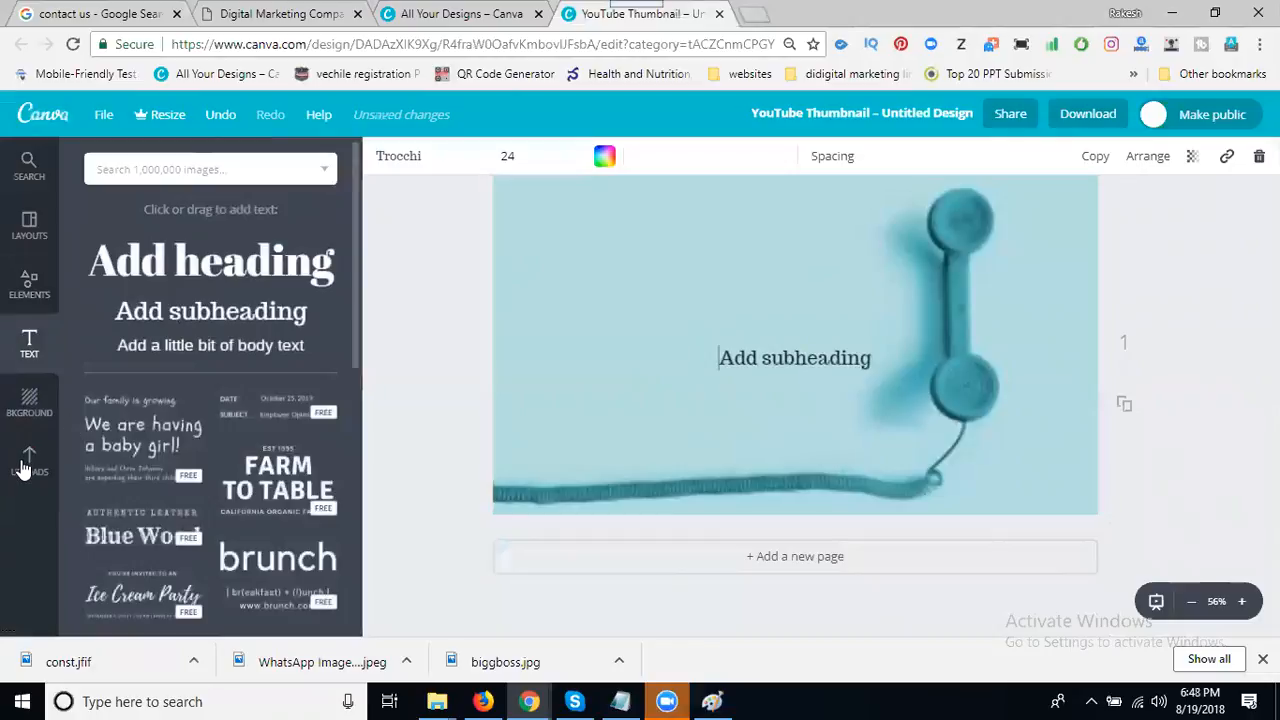
left_click(26, 462)
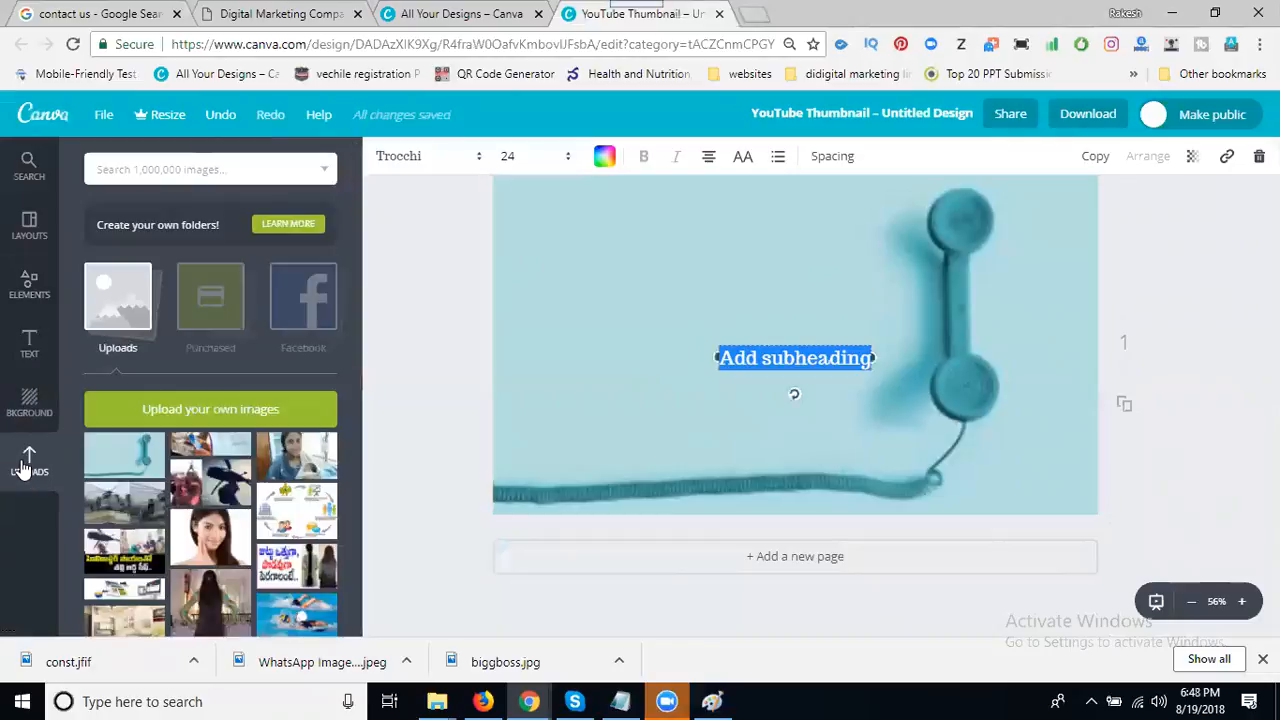
scroll(236, 497, "down", 1)
scroll(236, 497, "down", 1)
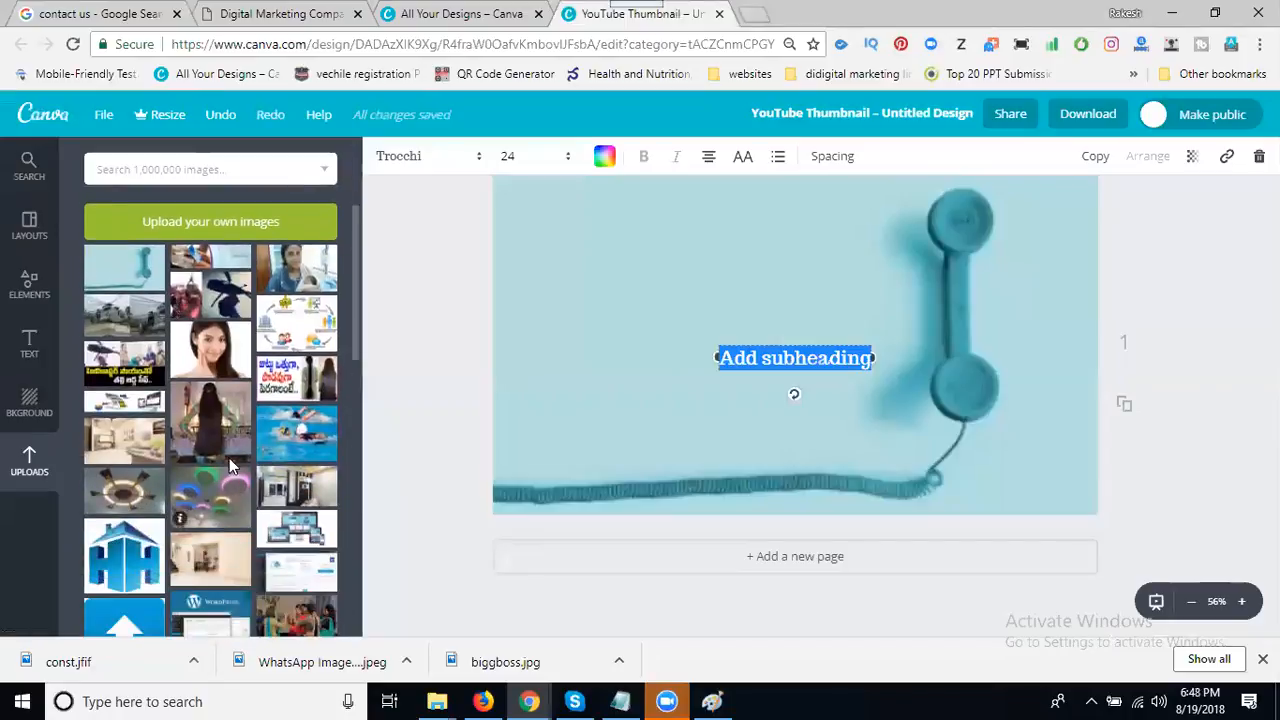
- Upload the company logo PNG from the Projects > digital marketing > png folder
left_click(206, 221)
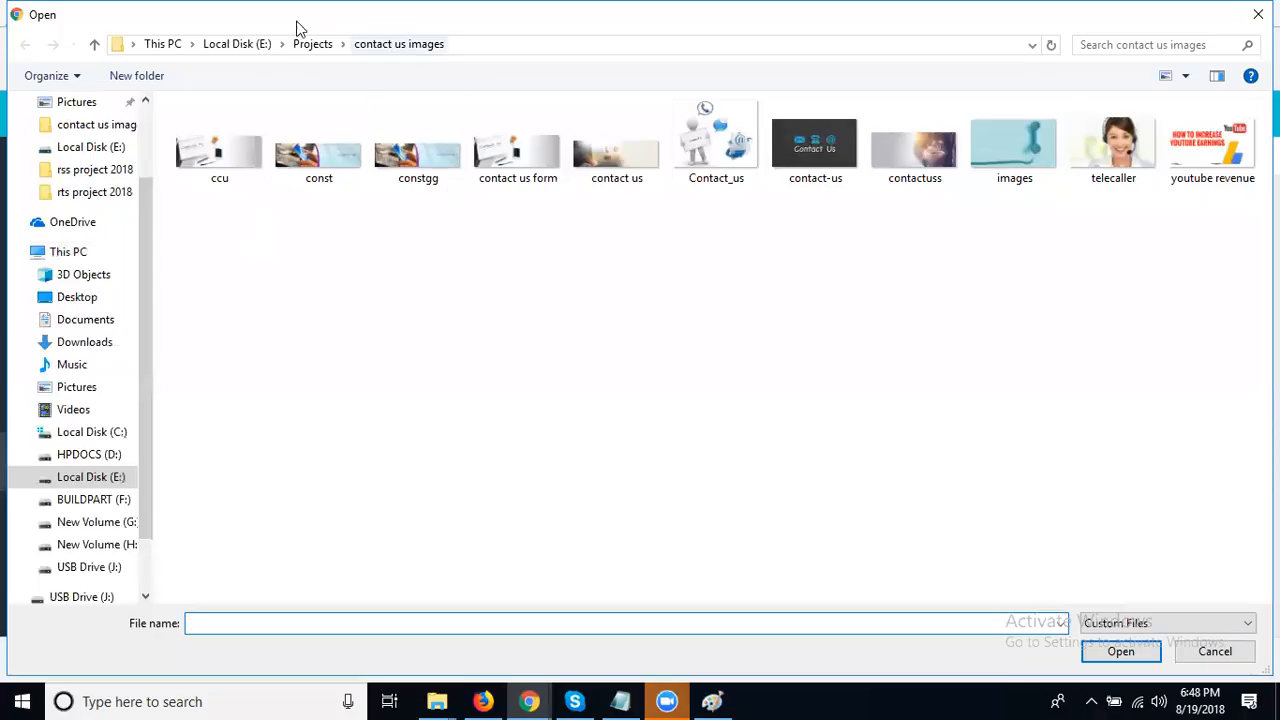
left_click(300, 45)
double_click(325, 152)
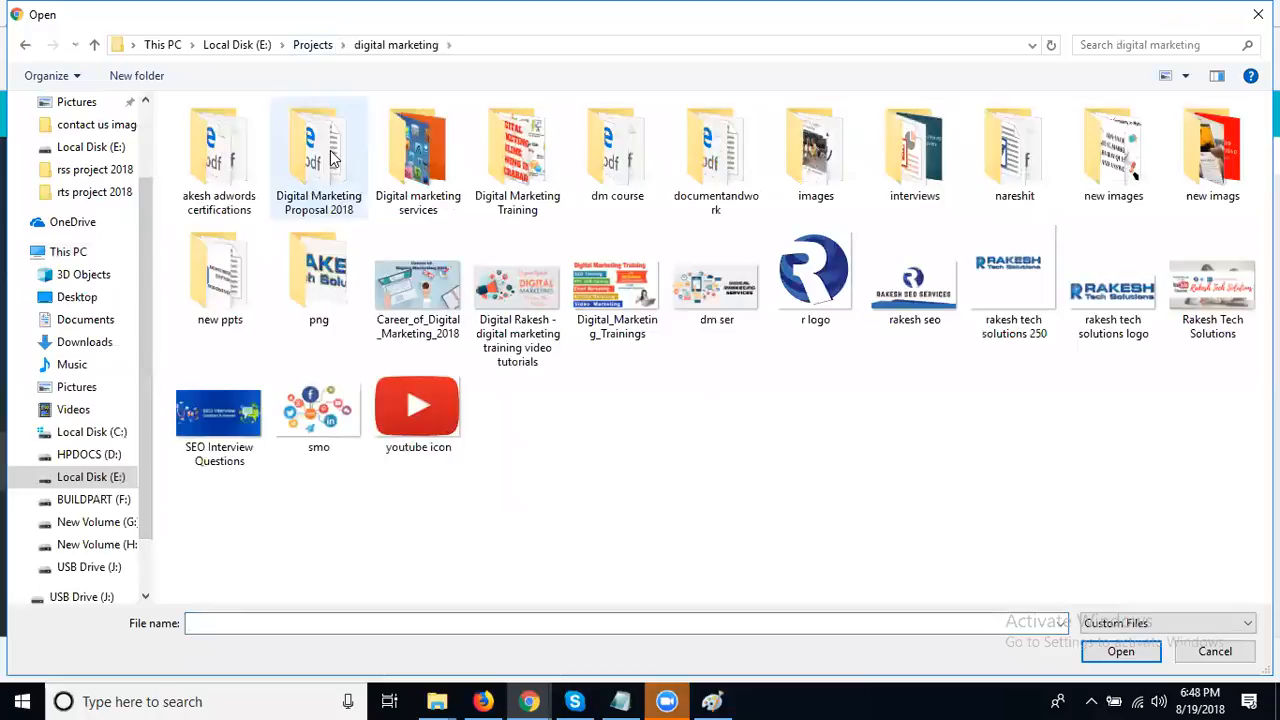
double_click(414, 155)
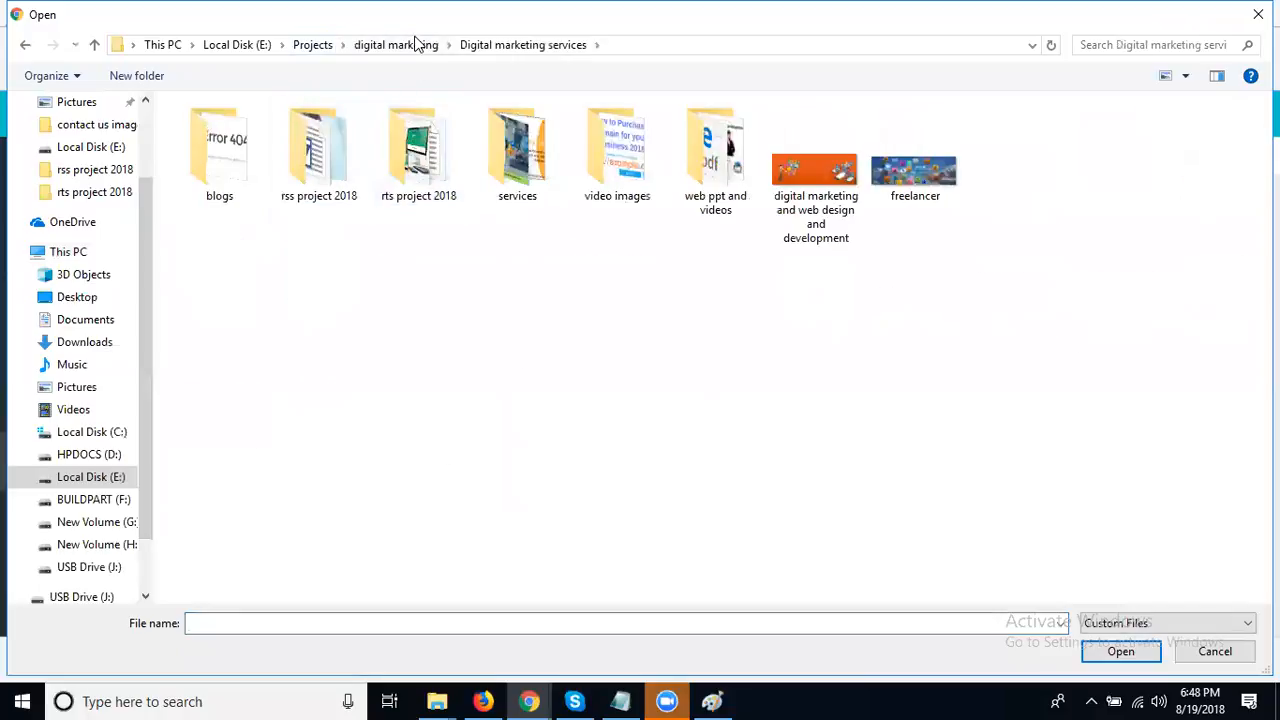
left_click(415, 45)
double_click(316, 218)
left_click(240, 148)
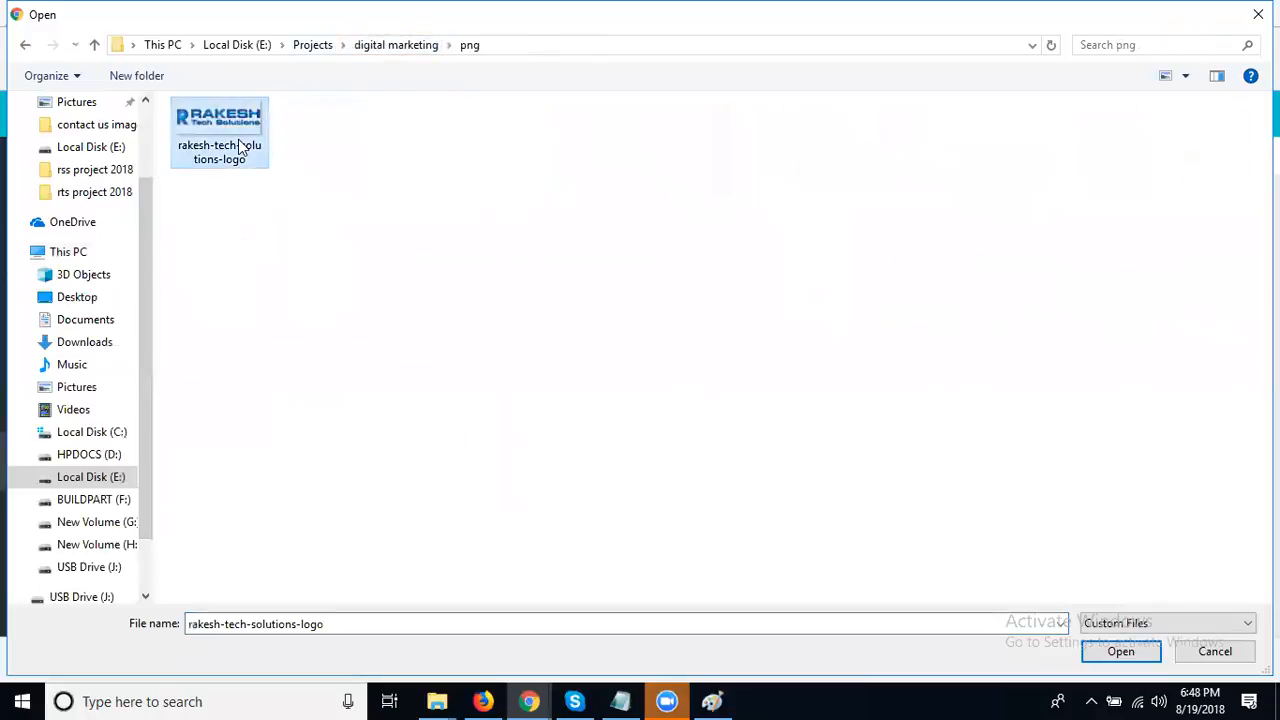
double_click(240, 148)
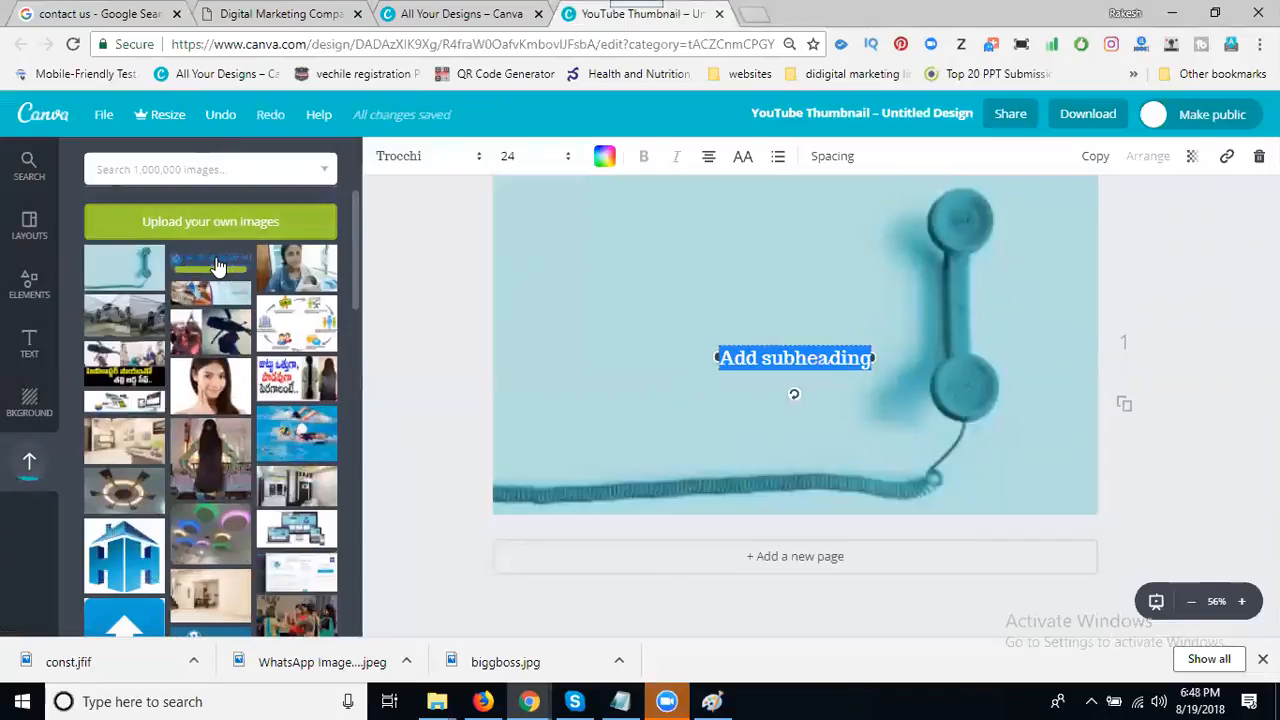
- Place the uploaded company logo at the upper left and enlarge it
left_click(218, 266)
left_click_drag(775, 332, 555, 195)
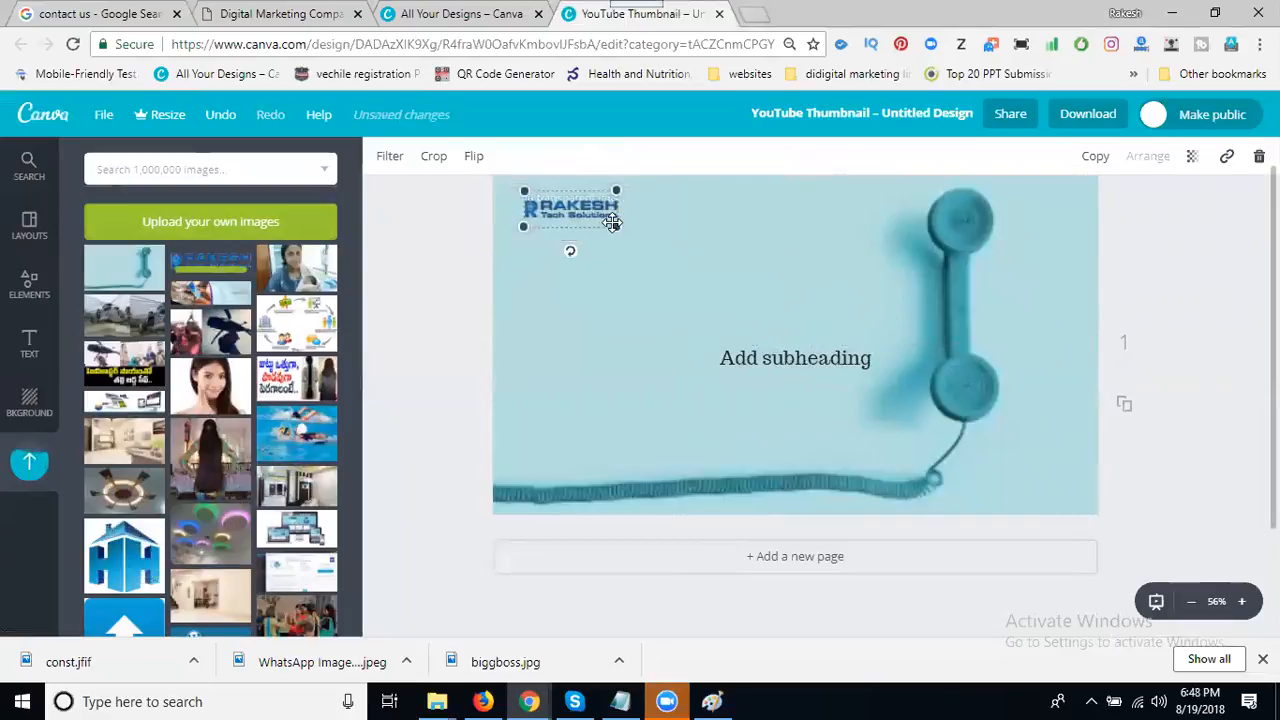
left_click_drag(621, 233, 700, 266)
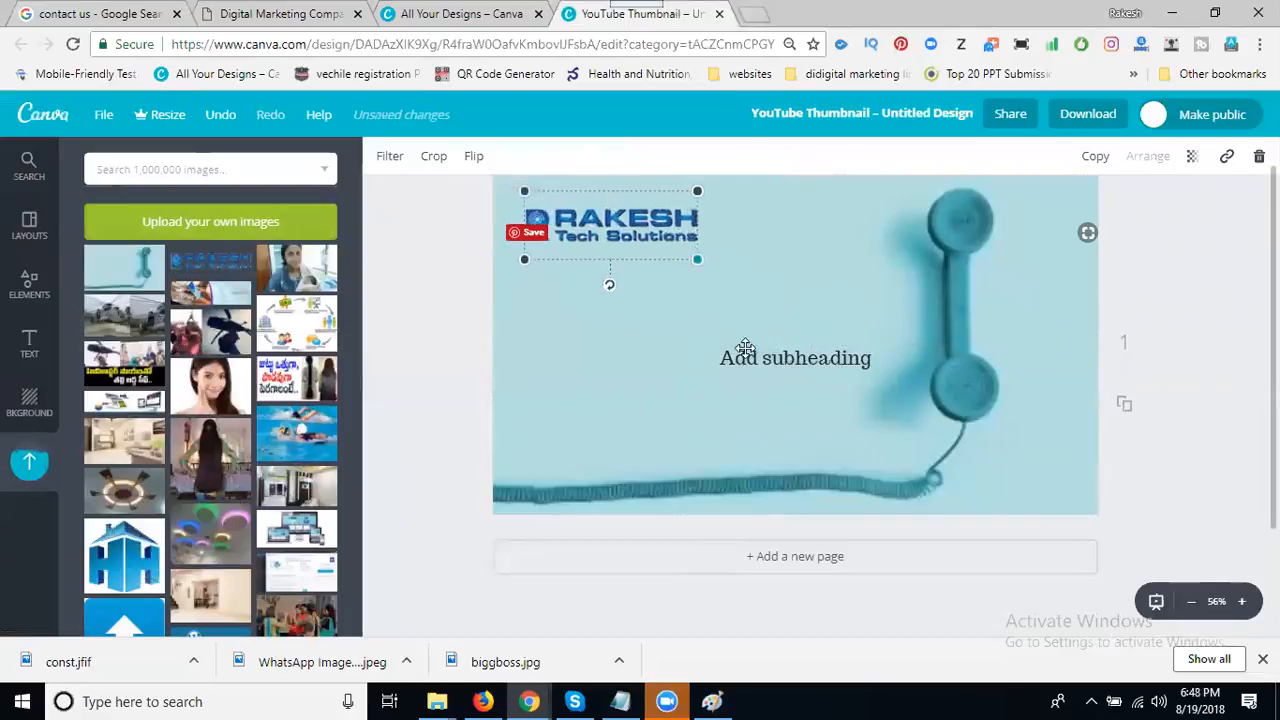
key("Escape")
- Replace the placeholder subheading text with the contact phone number
double_click(757, 356)
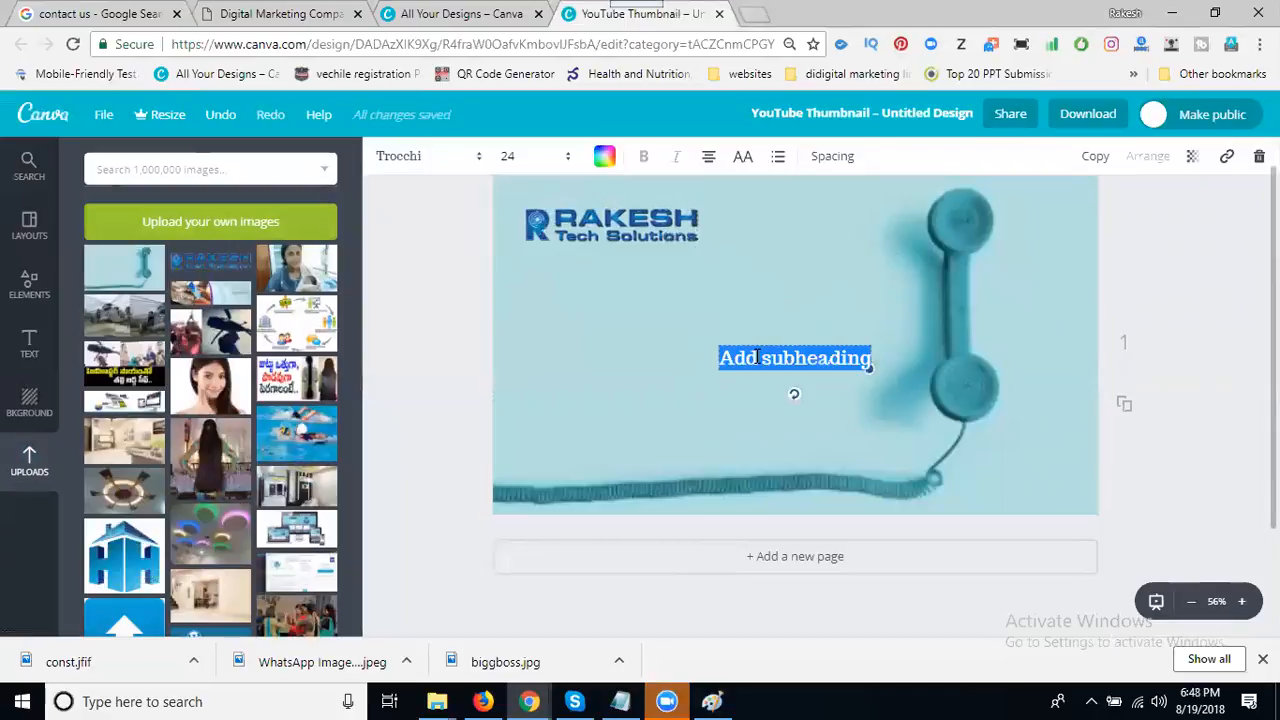
key("BackSpace")
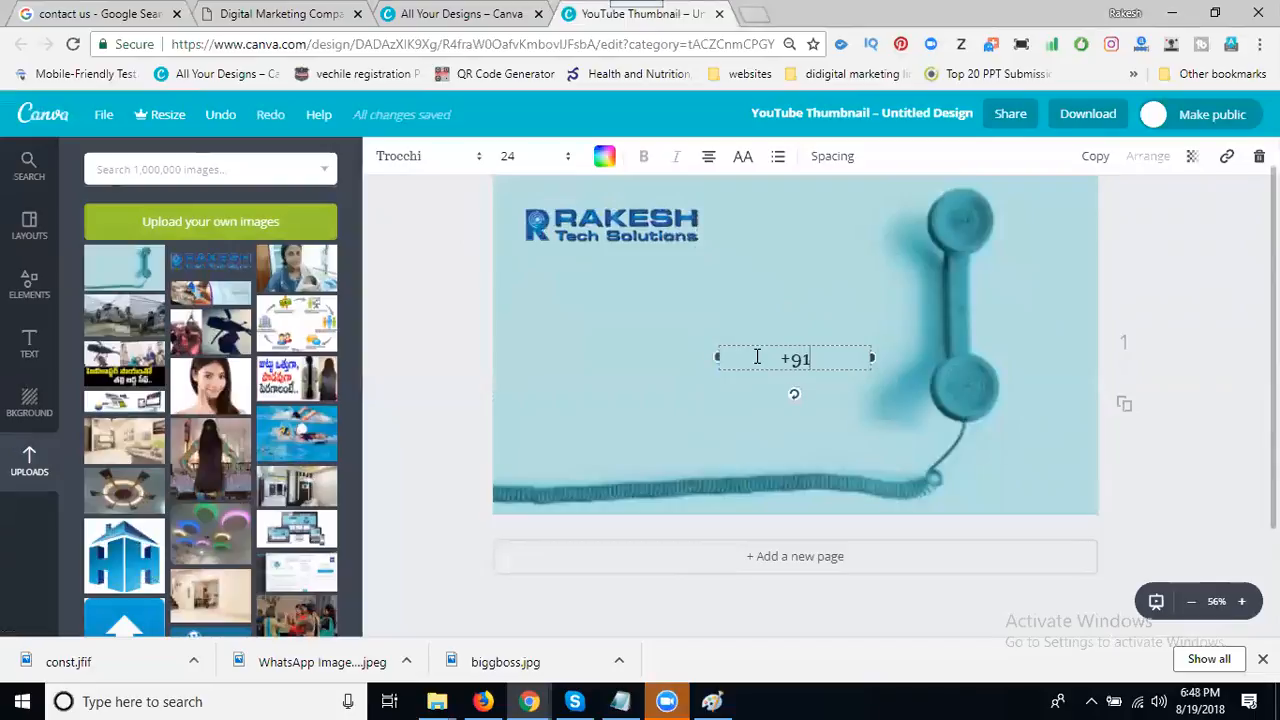
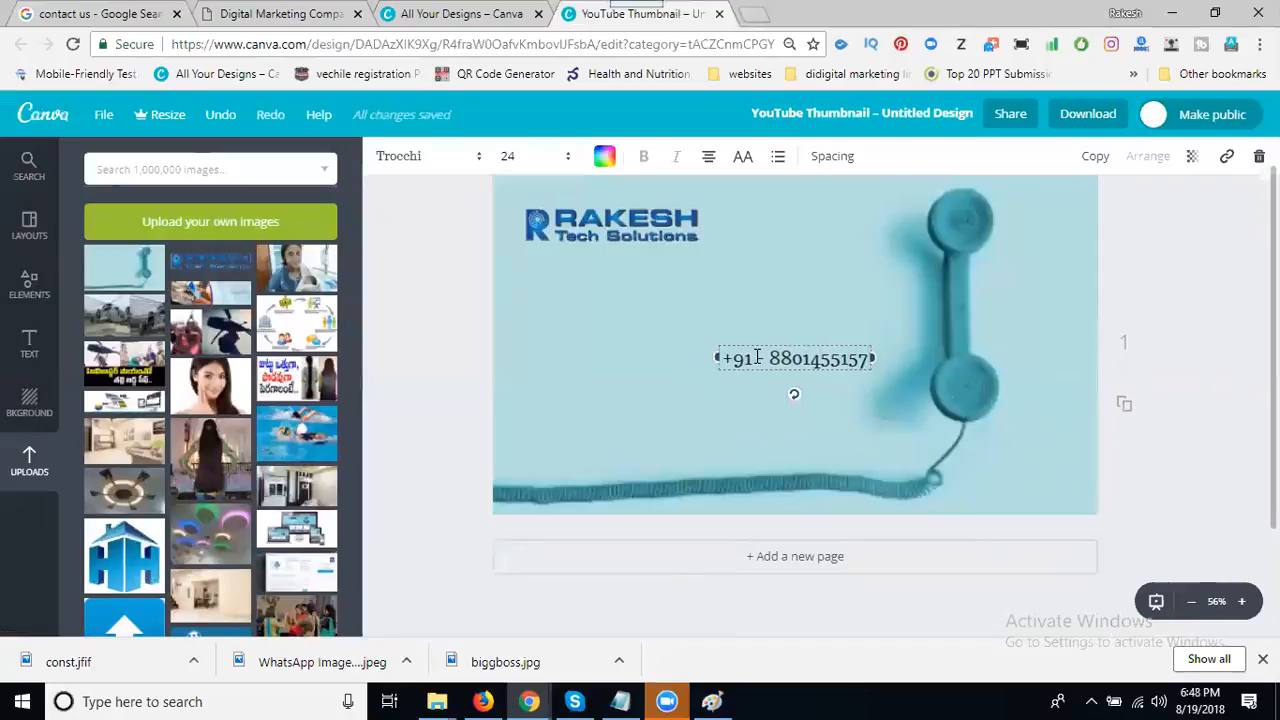
- Copy the company website URL from the browser tab and add another subheading box
left_click(266, 13)
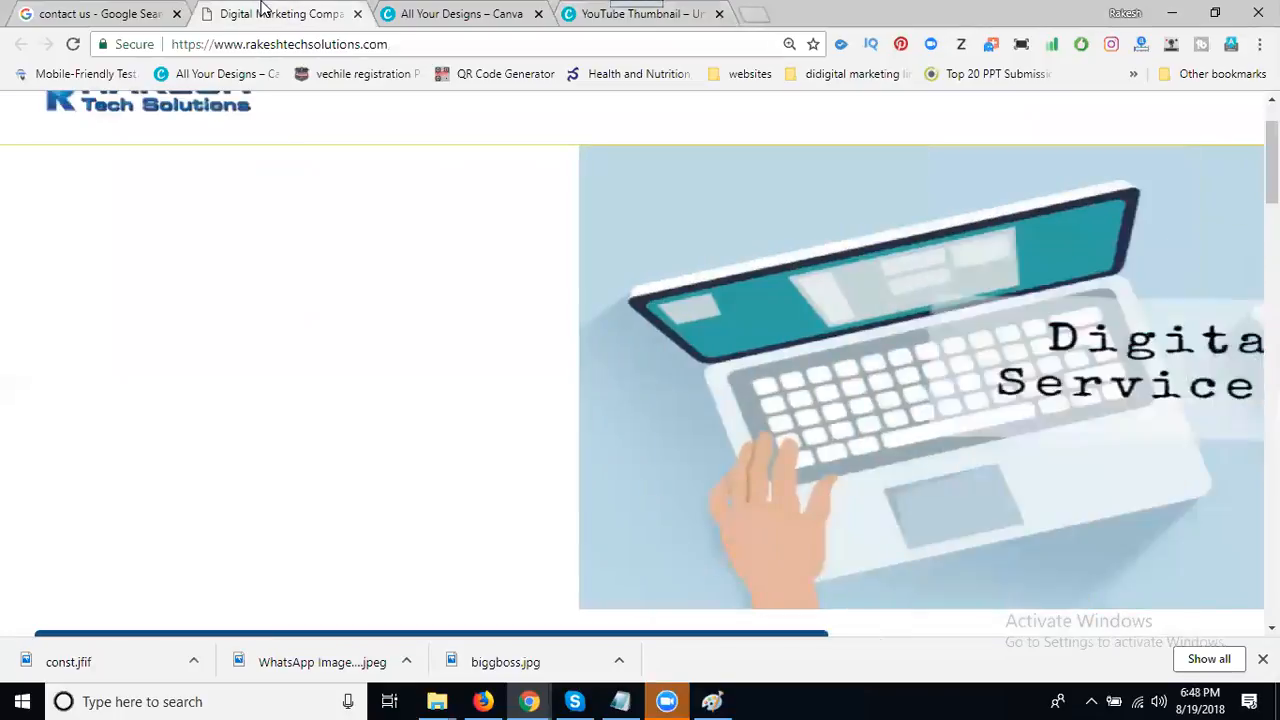
left_click(268, 44)
key("ctrl+c")
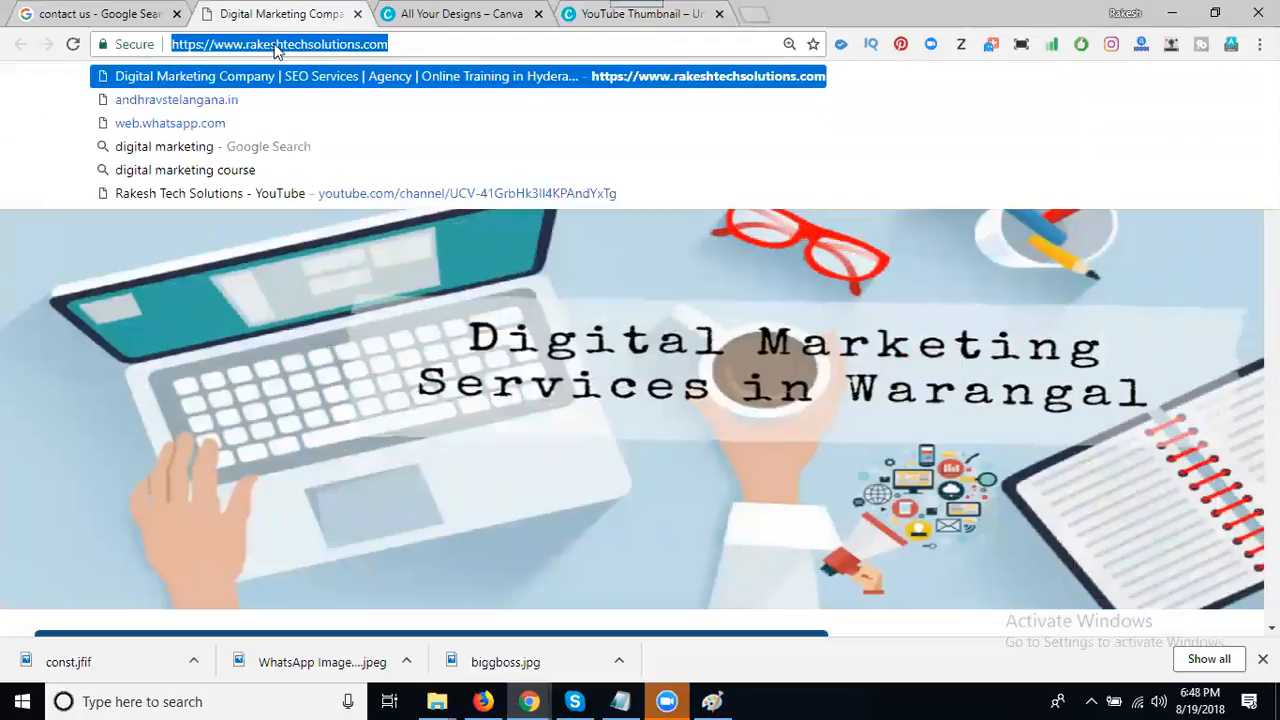
left_click(599, 15)
left_click(45, 350)
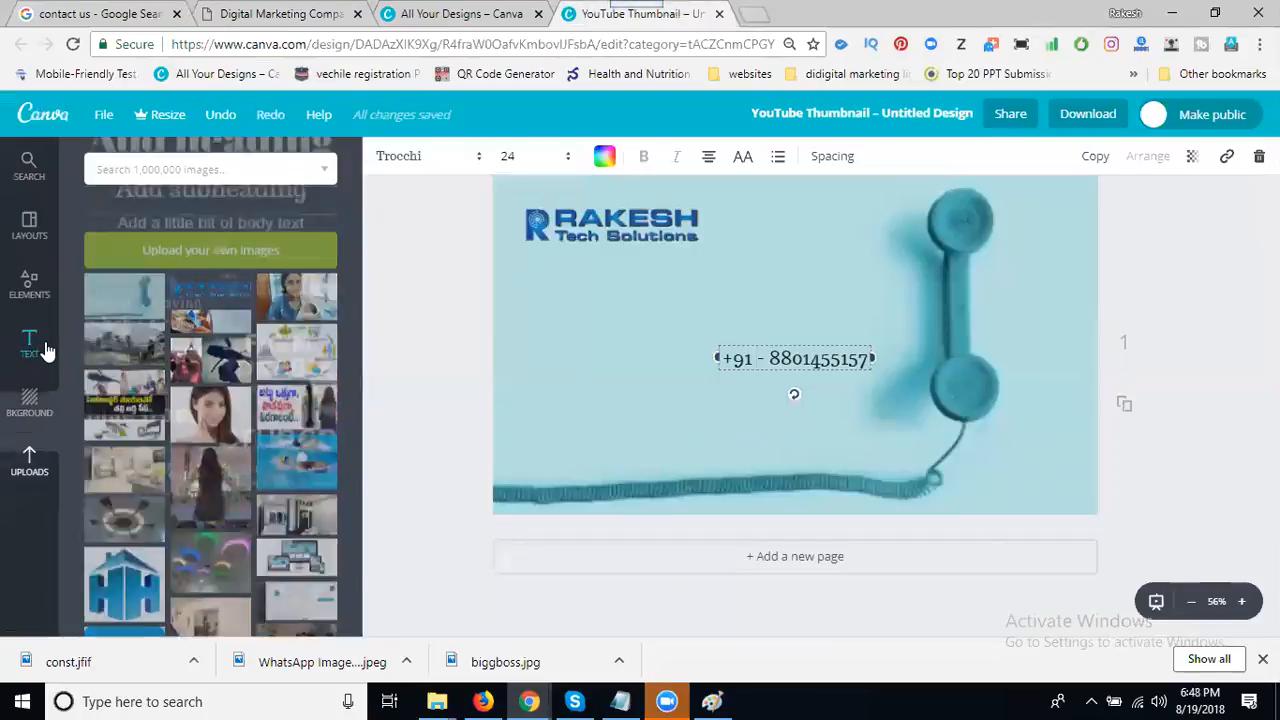
left_click(180, 314)
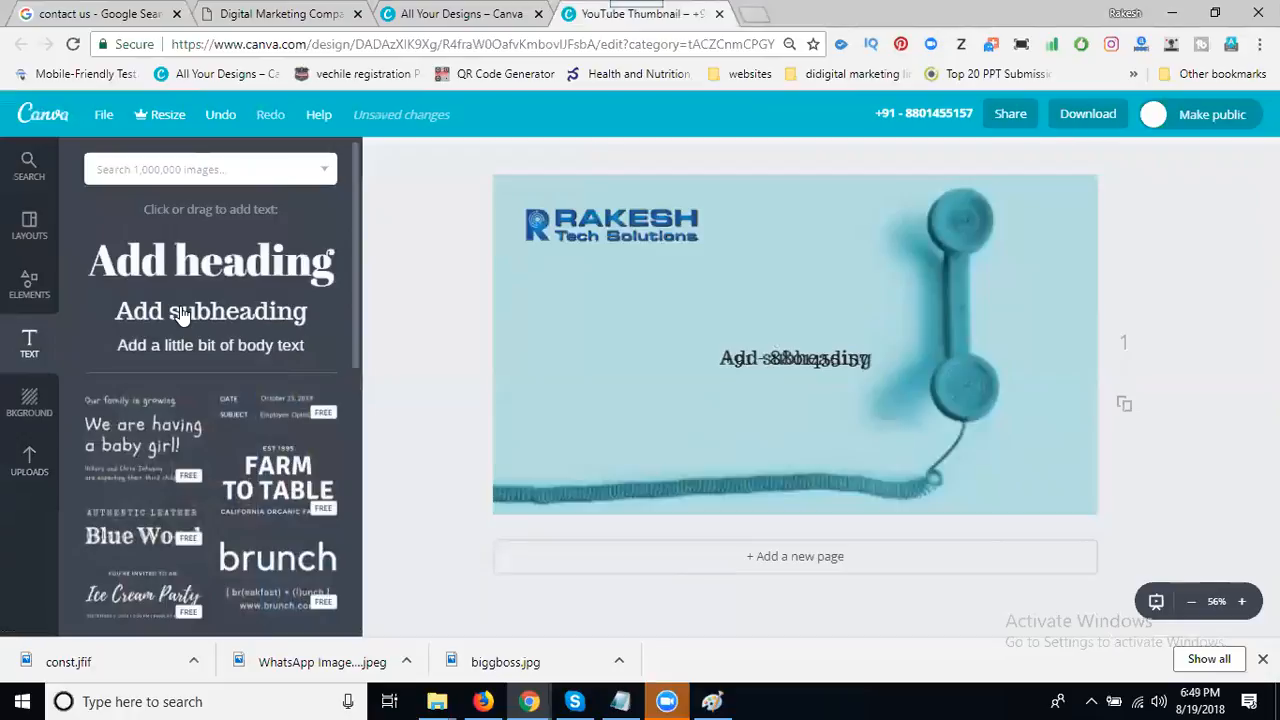
- Paste the website URL into the new text box below the phone number, then add another text box
key("ctrl+v")
left_click_drag(676, 340, 625, 404)
left_click_drag(748, 358, 643, 386)
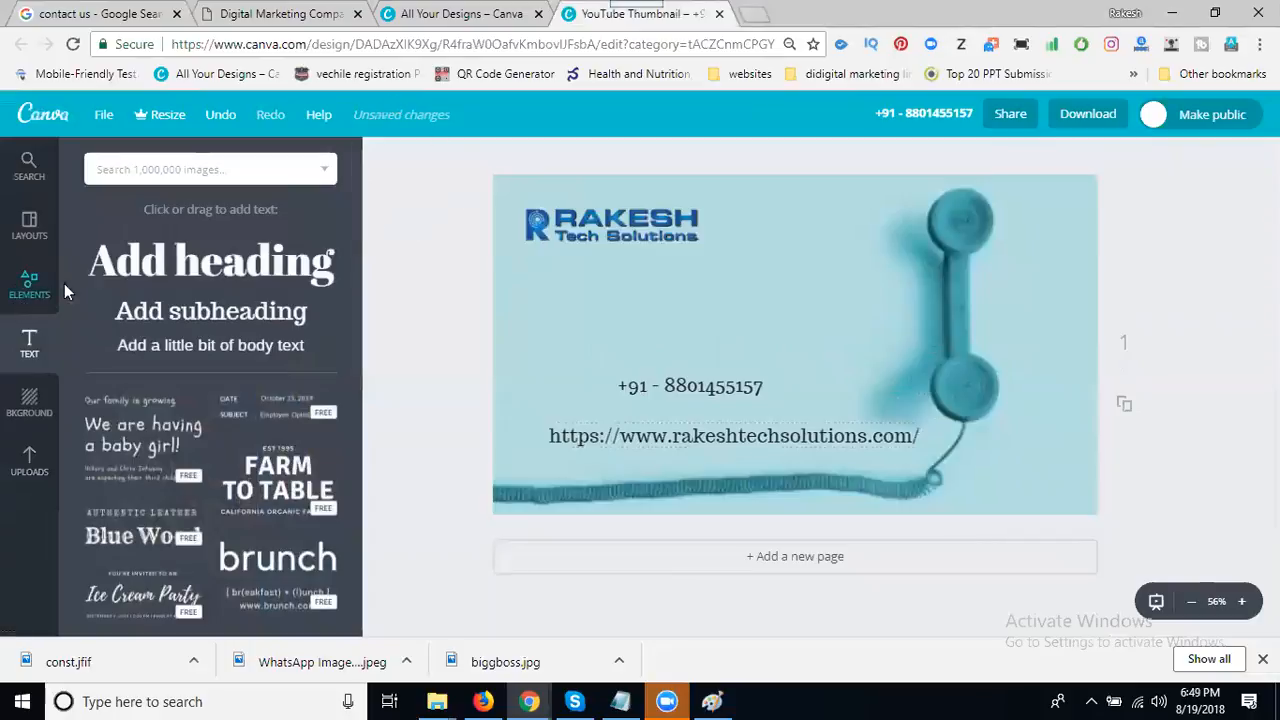
left_click(145, 314)
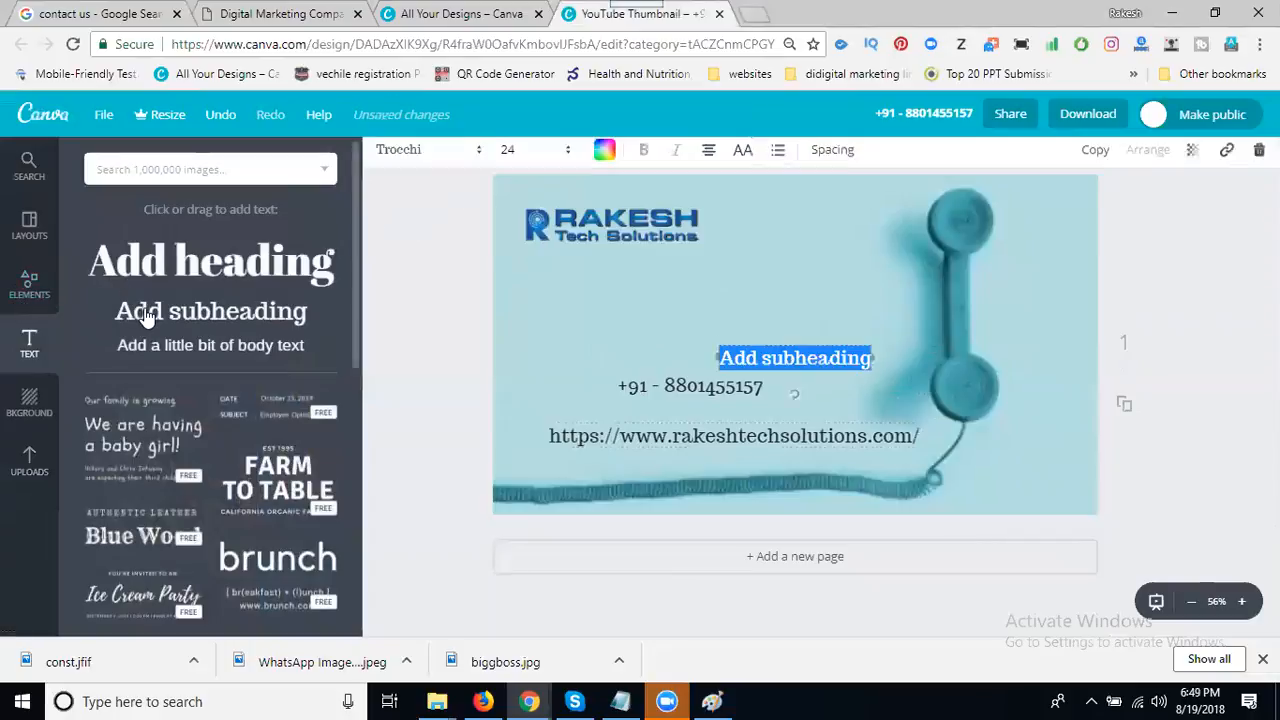
- Type the services lines: DigitalMarketing, Logo Design, Brochure Design, Website Design And Development
type("Digital")
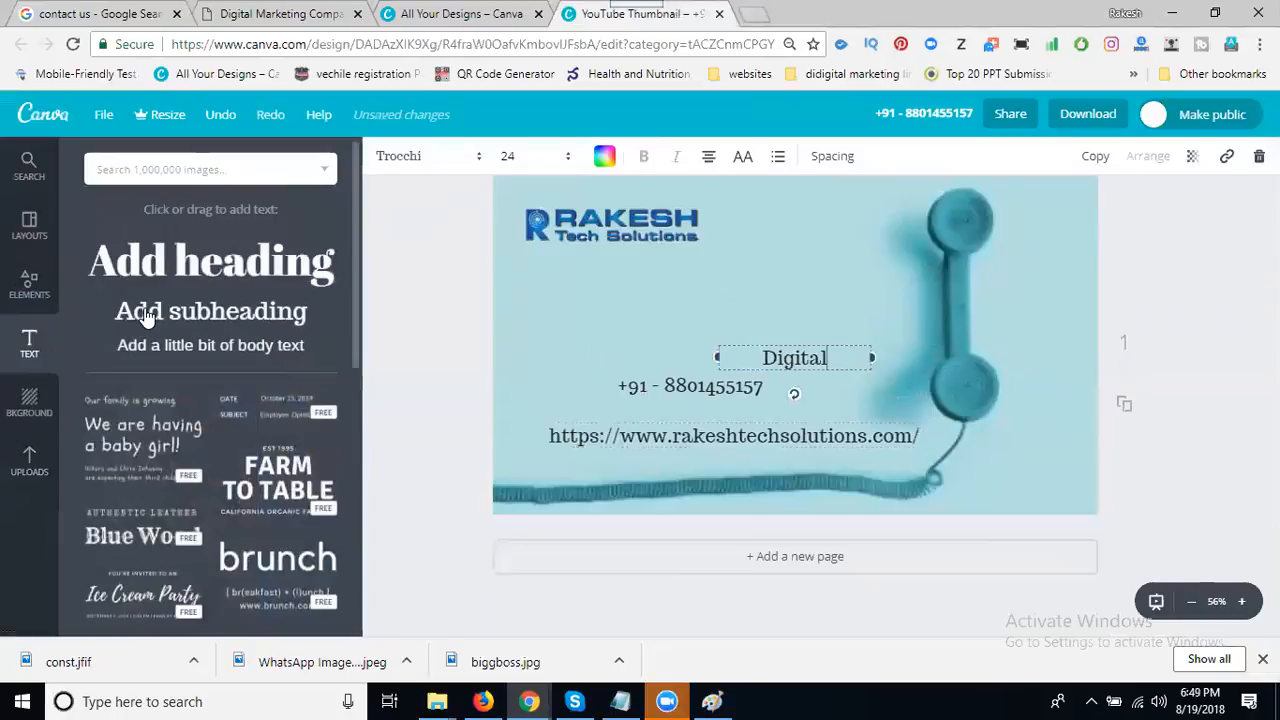
type("Marketing")
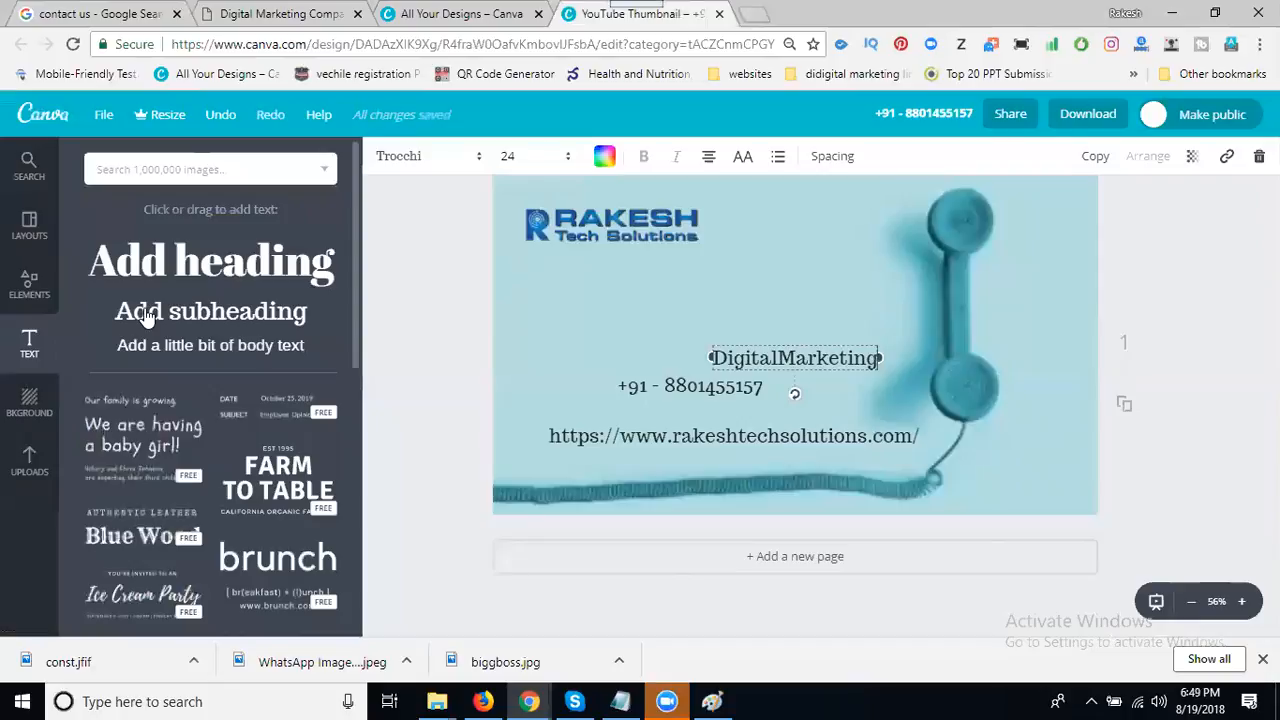
key("Return")
type("Logo")
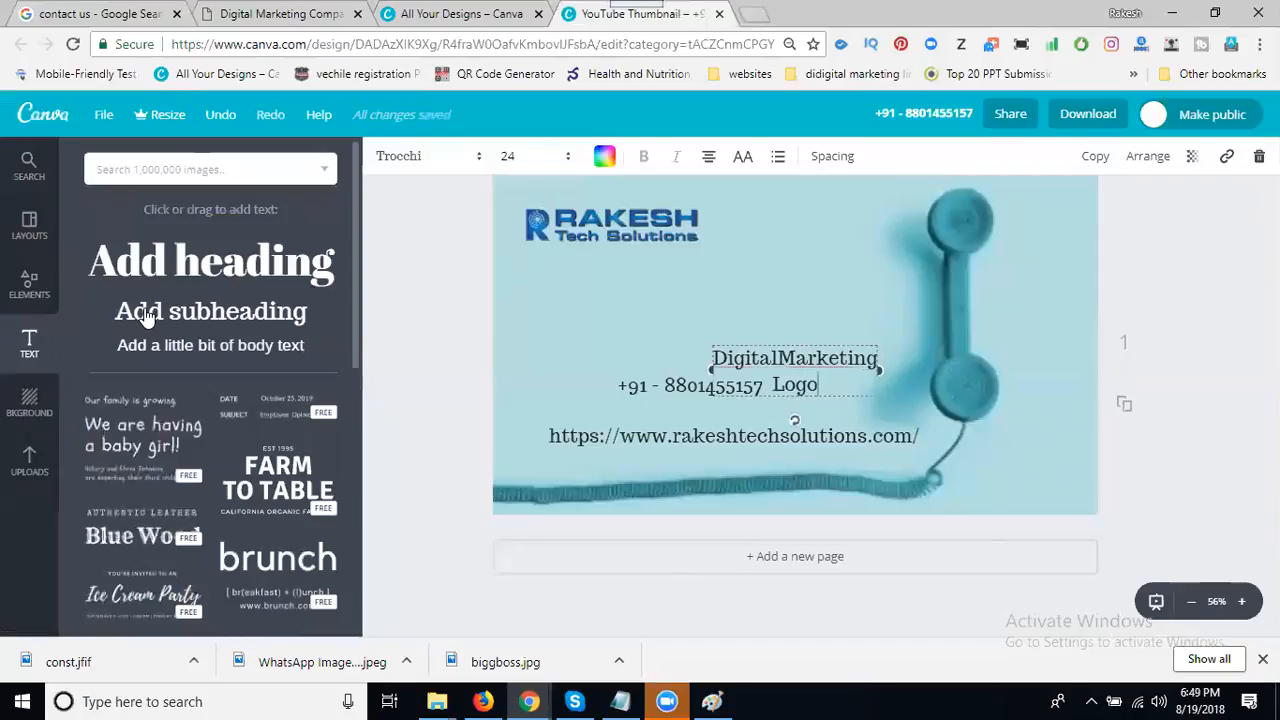
type(" Design")
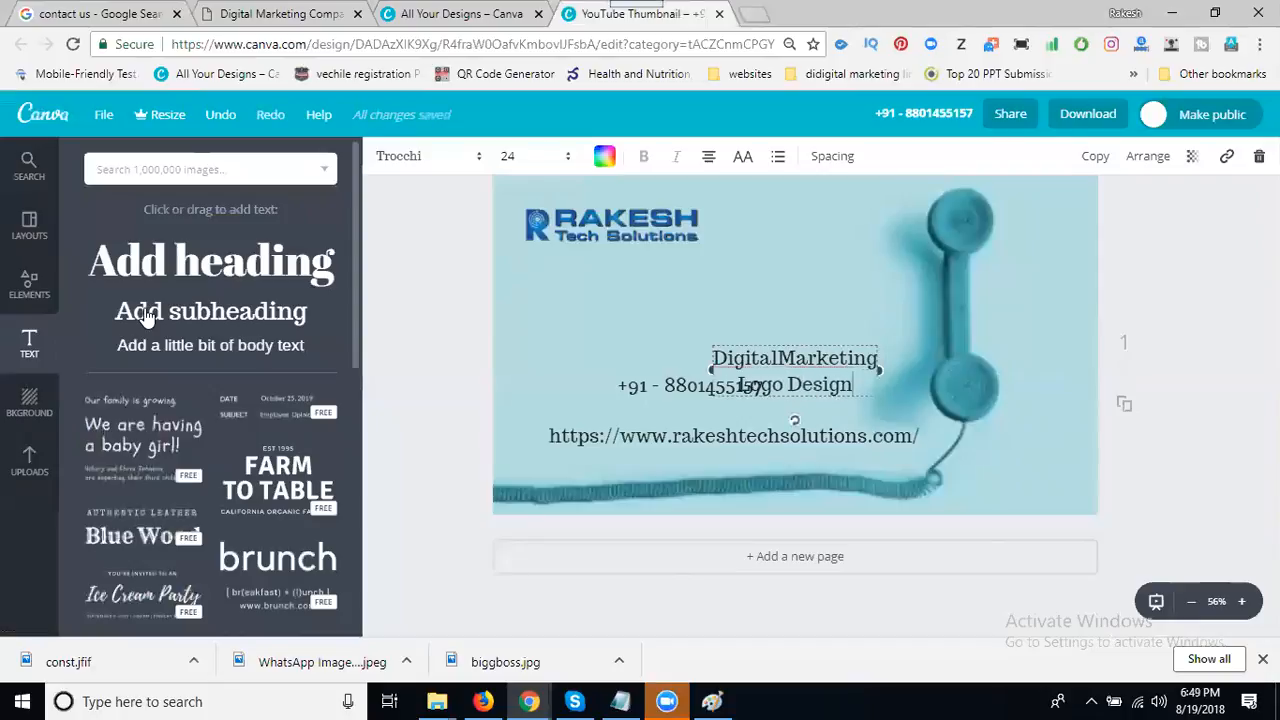
key("Return")
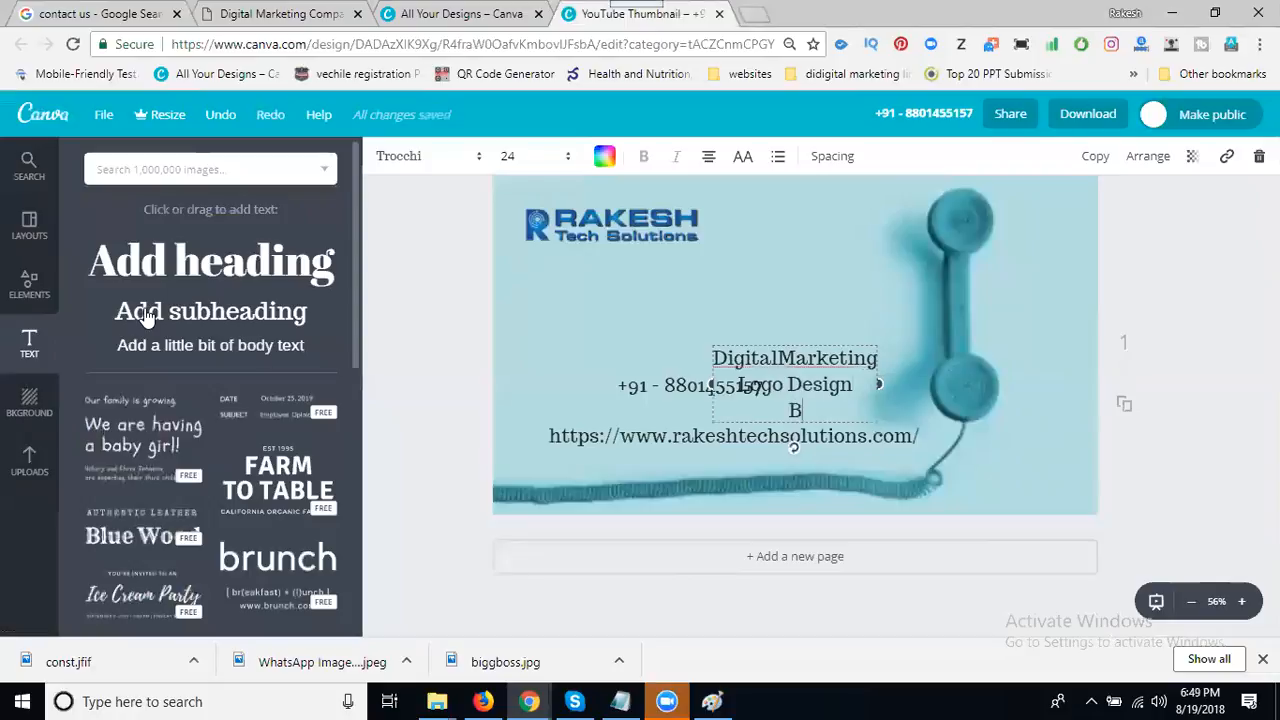
type("Brochure Desig")
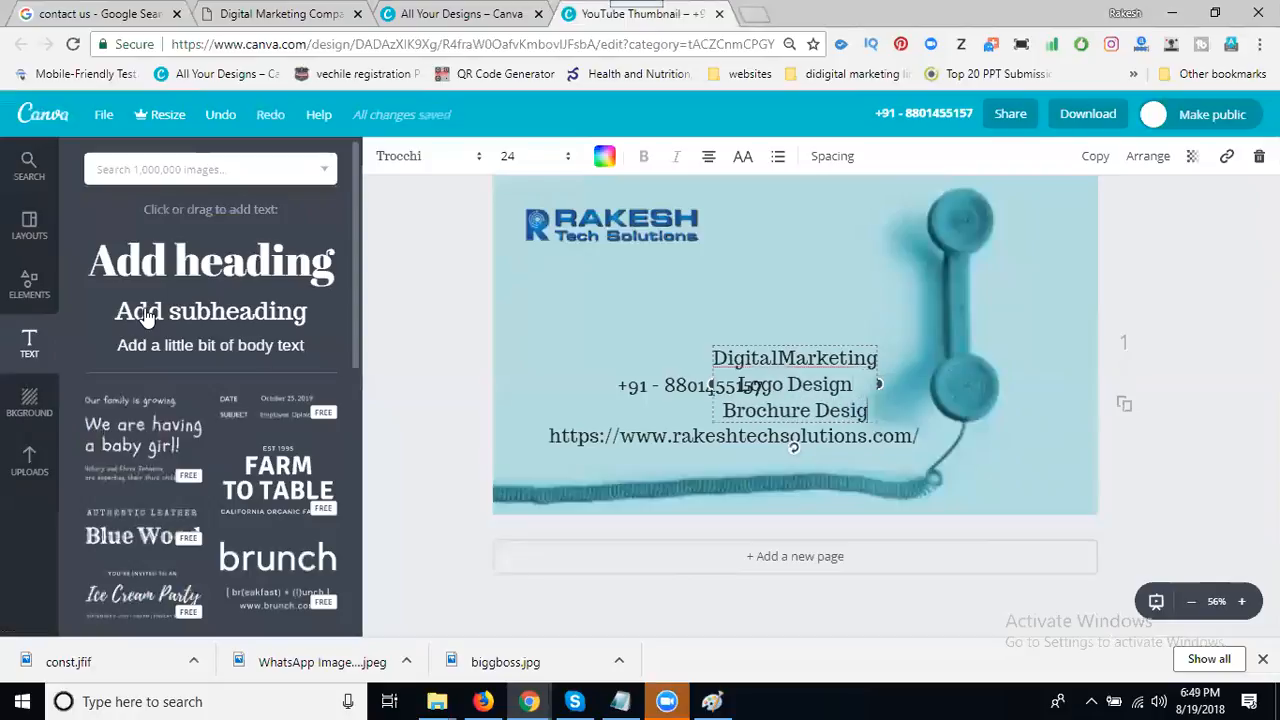
type("n ")
type("Web")
type("si")
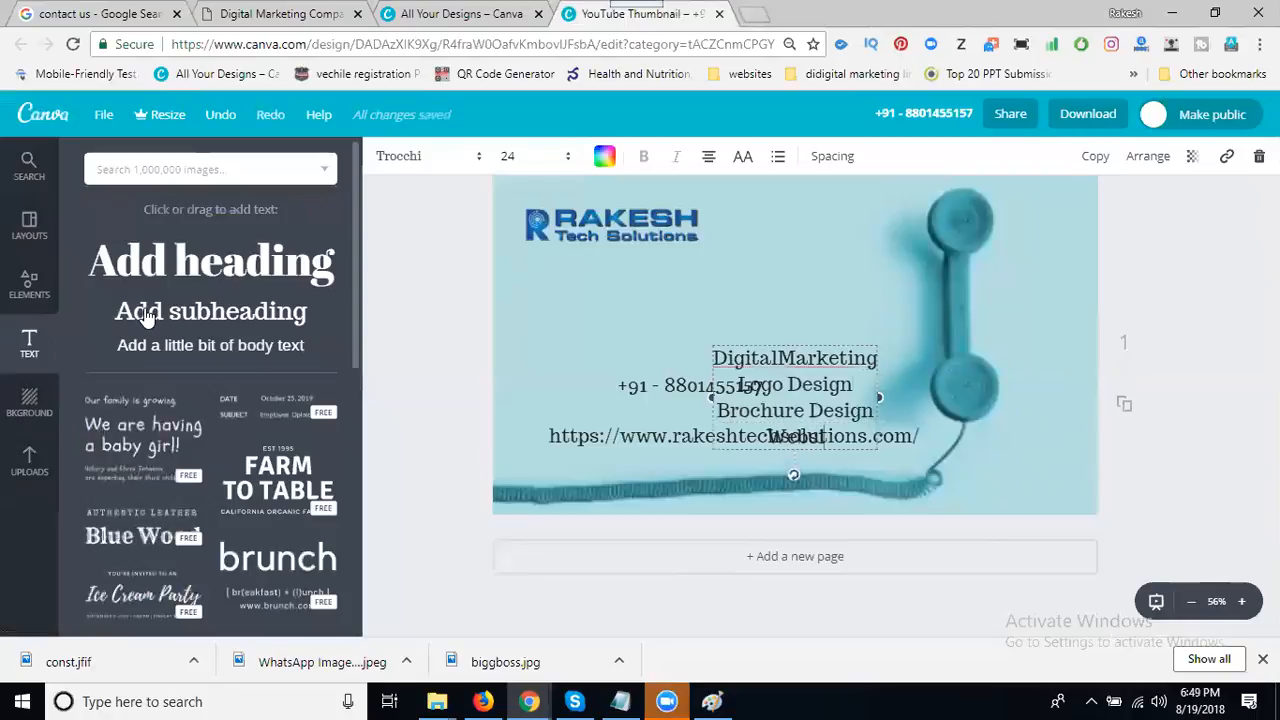
type("te Design")
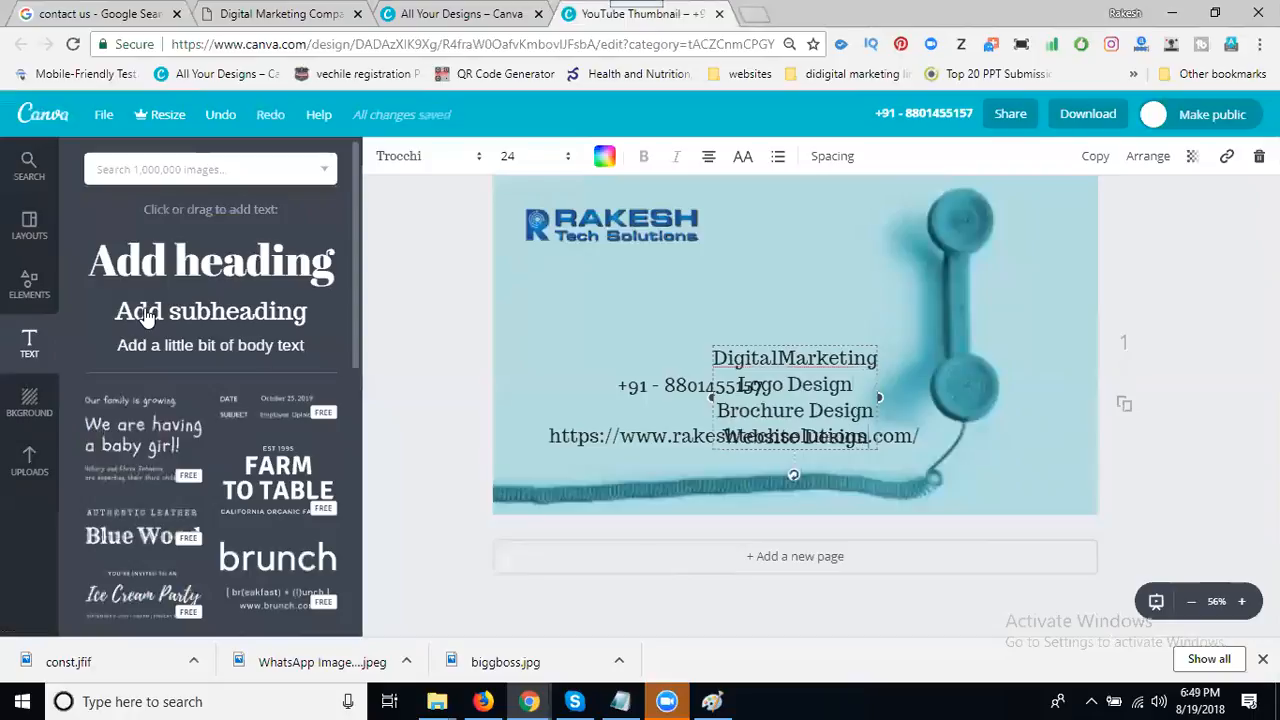
type(" And De")
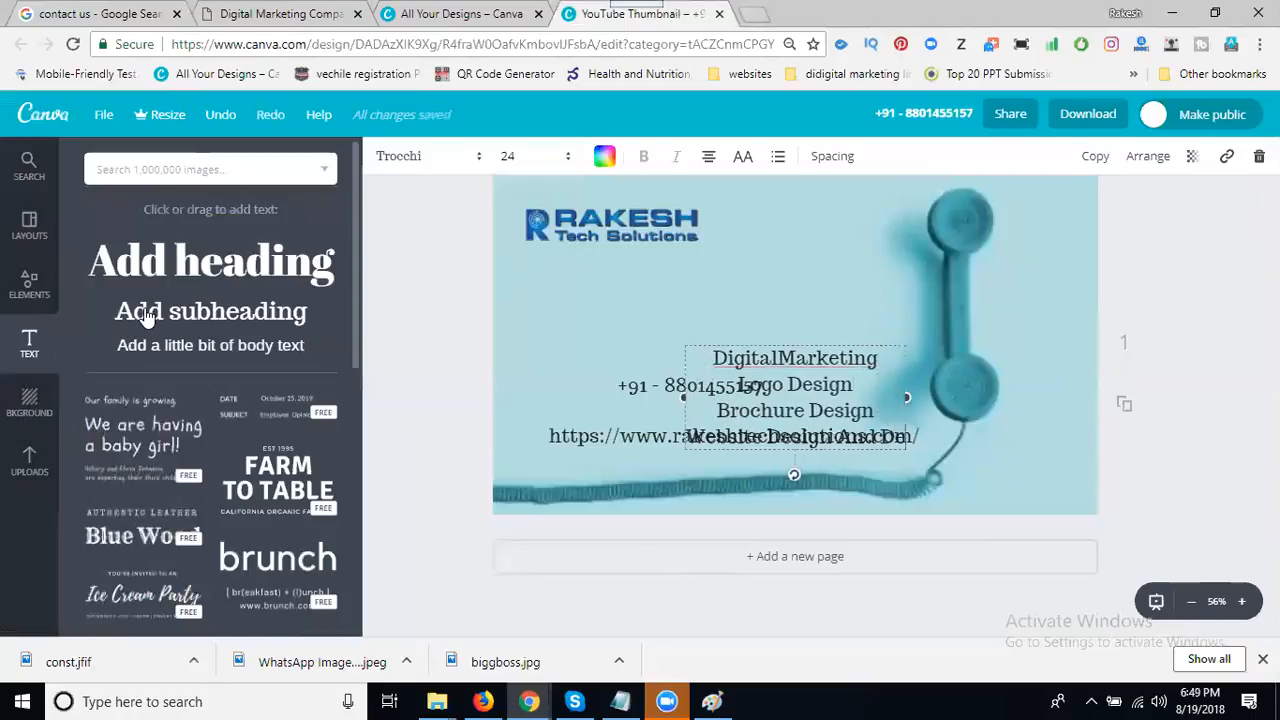
type("velopment")
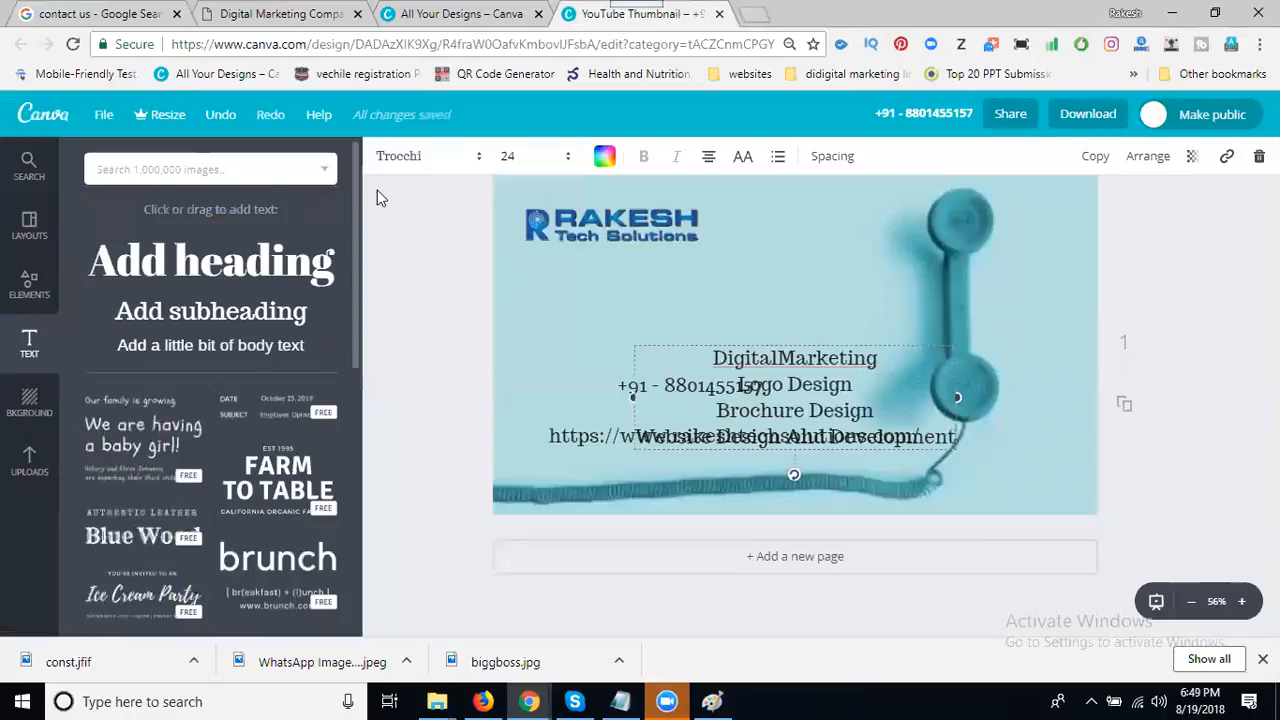
- Move the services list off the phone line and add a second phone number below the first
left_click_drag(682, 300, 606, 217)
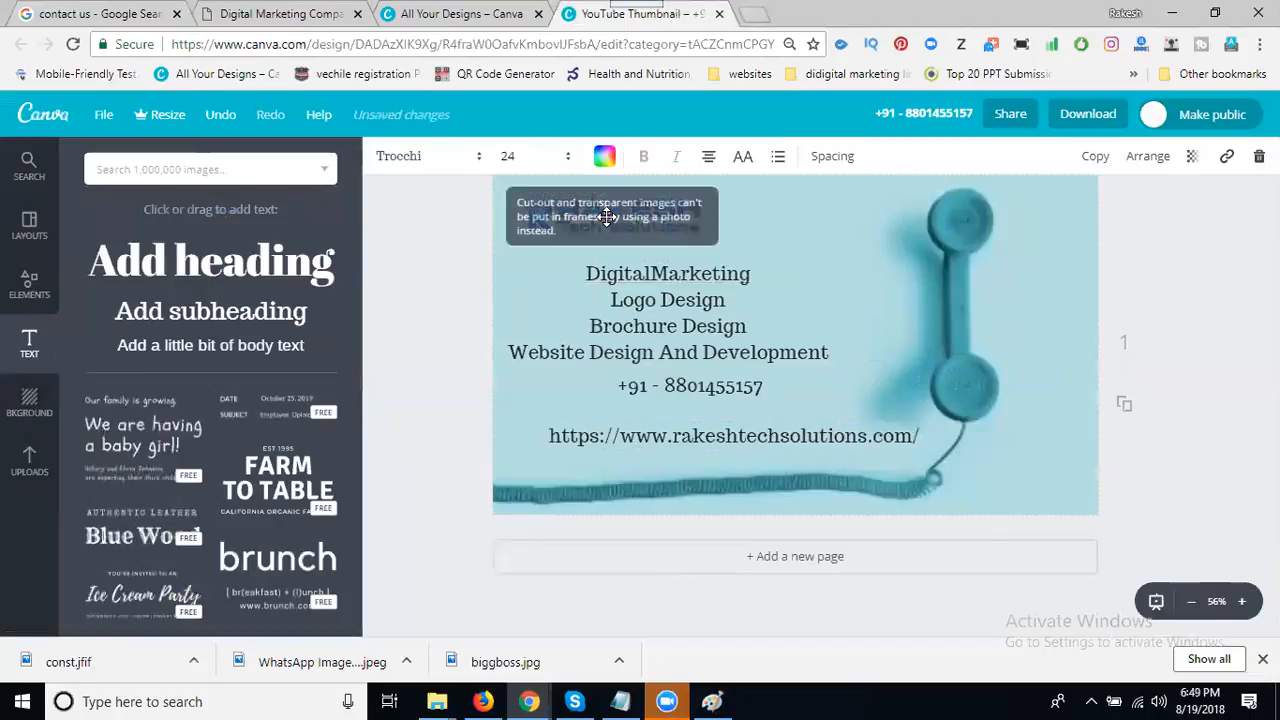
left_click_drag(675, 312, 692, 307)
left_click_drag(693, 386, 703, 390)
double_click(752, 389)
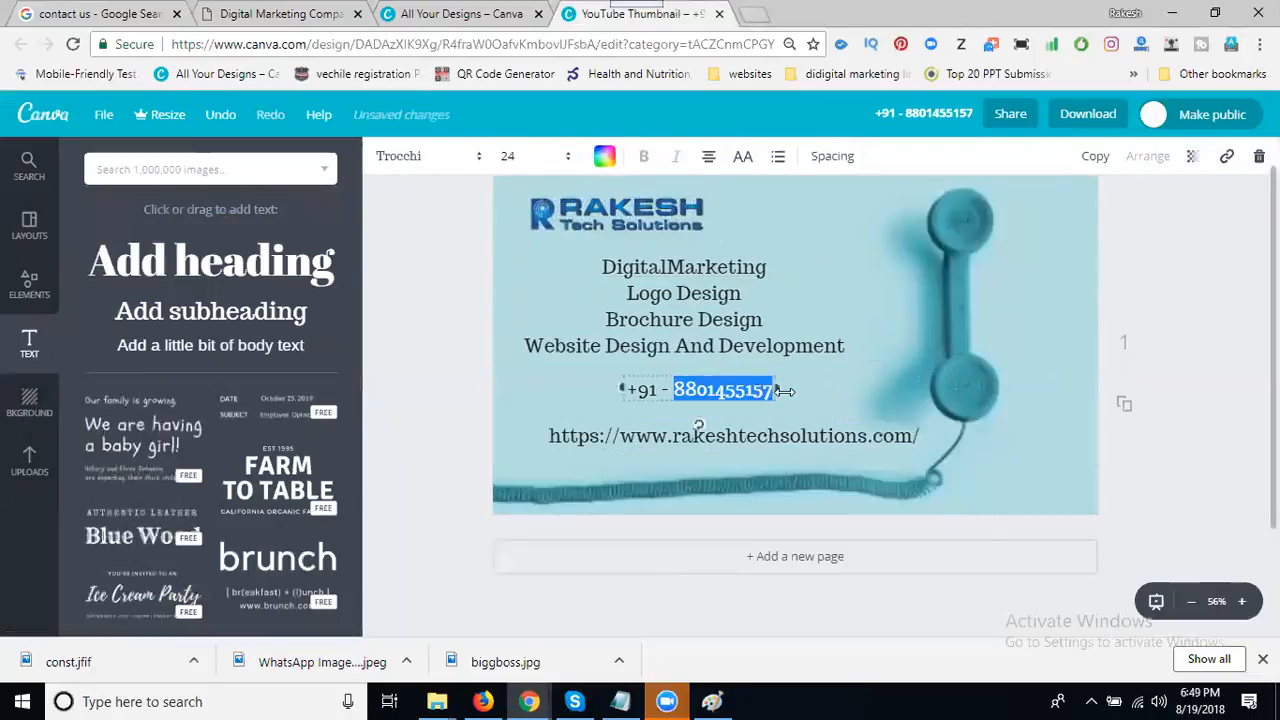
left_click(776, 389)
key("Return")
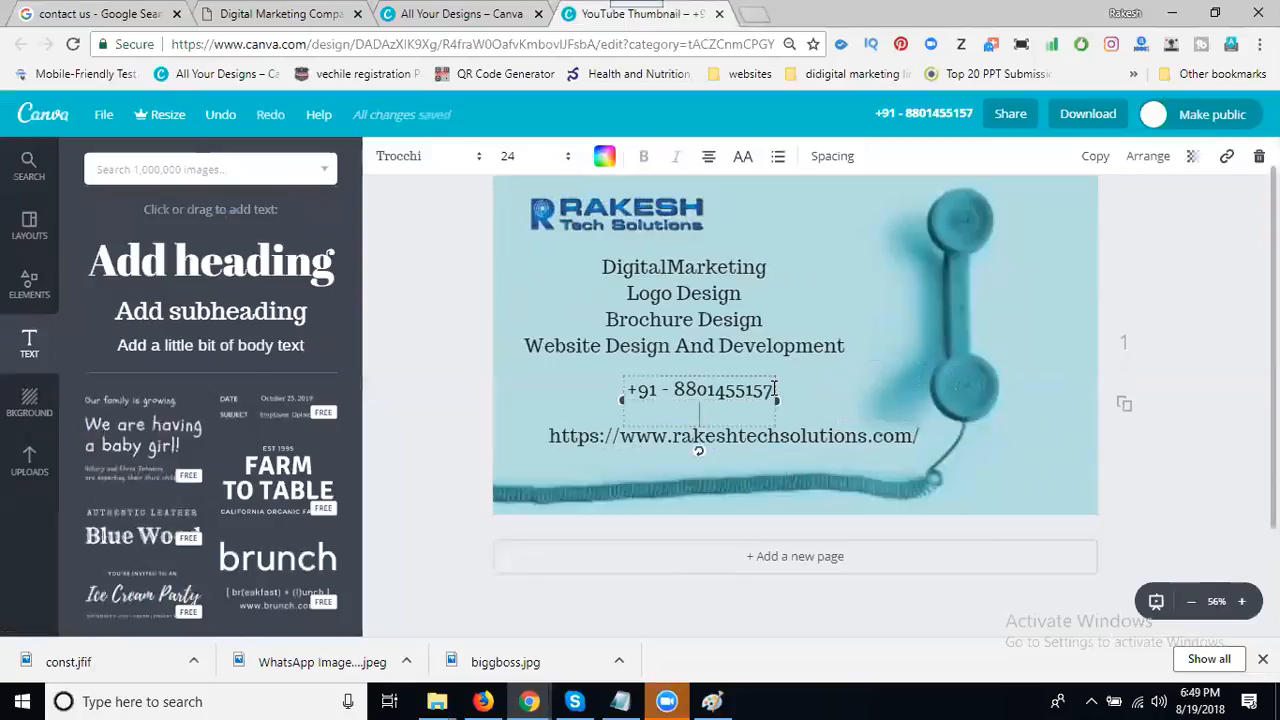
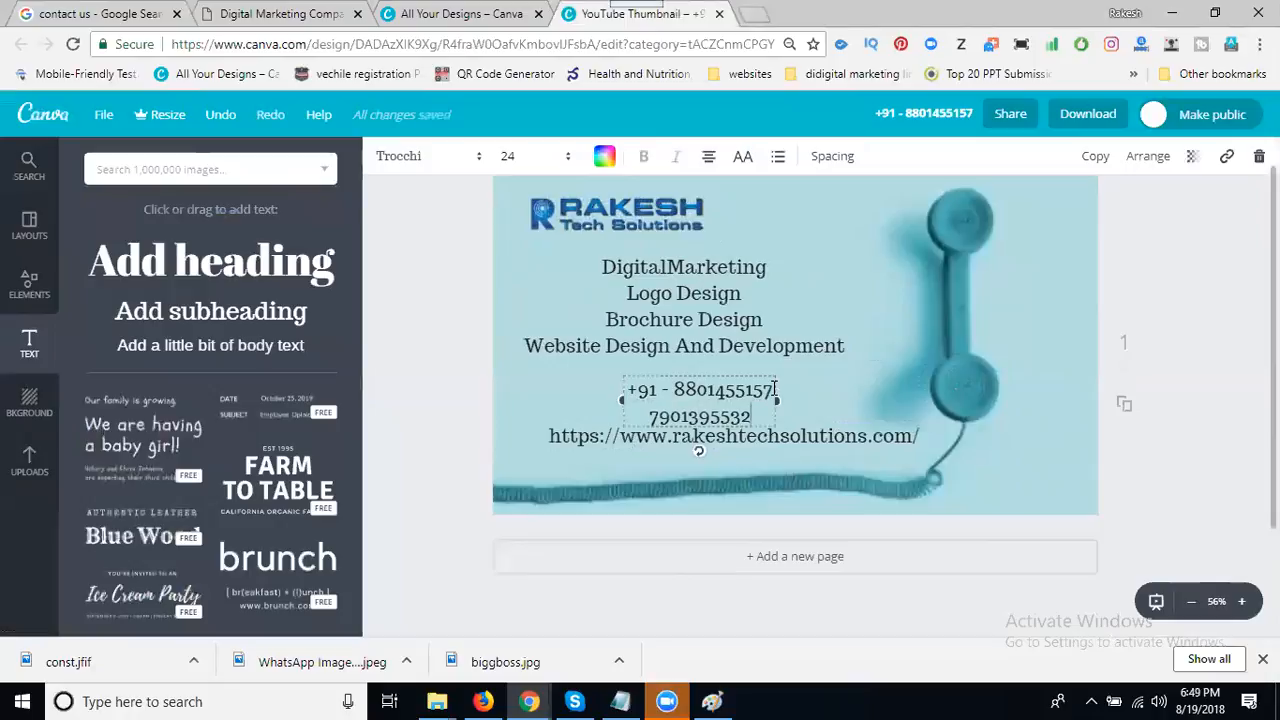
left_click_drag(747, 369, 751, 358)
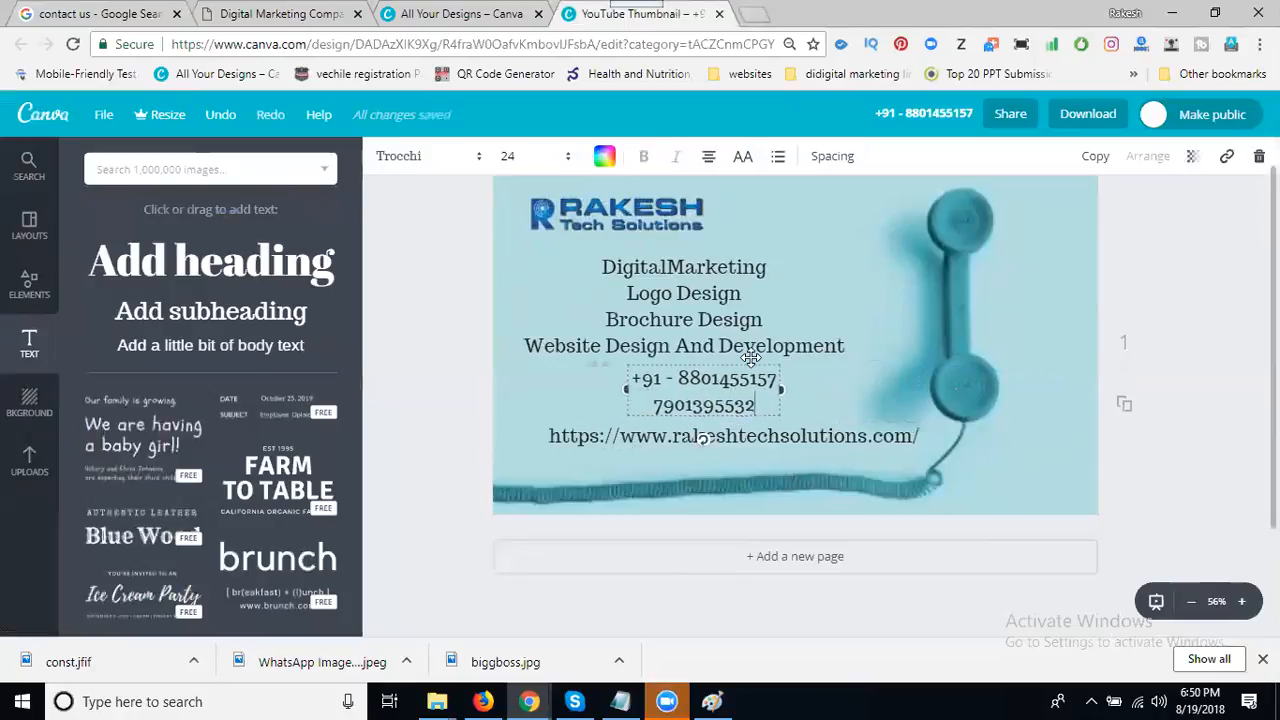
left_click(1144, 263)
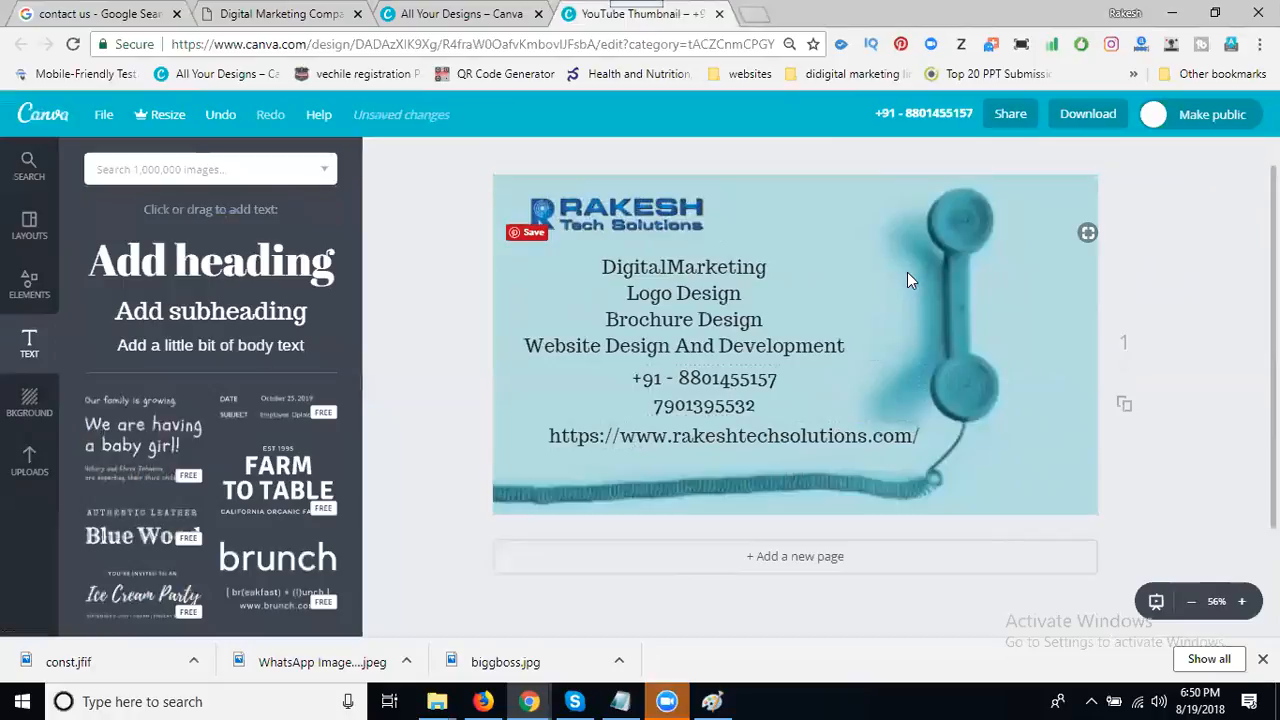
- Enlarge the telephone background photo toward the lower right
left_click(907, 276)
left_click_drag(1106, 523, 1161, 534)
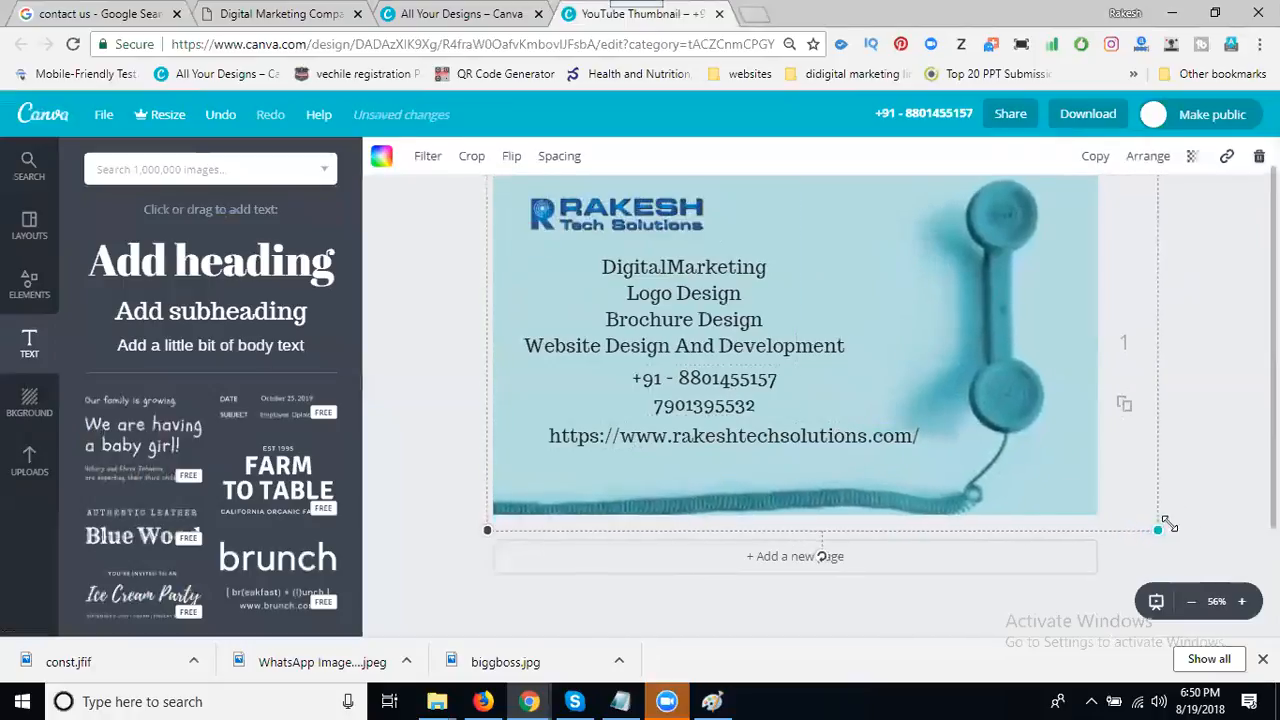
left_click(1168, 526)
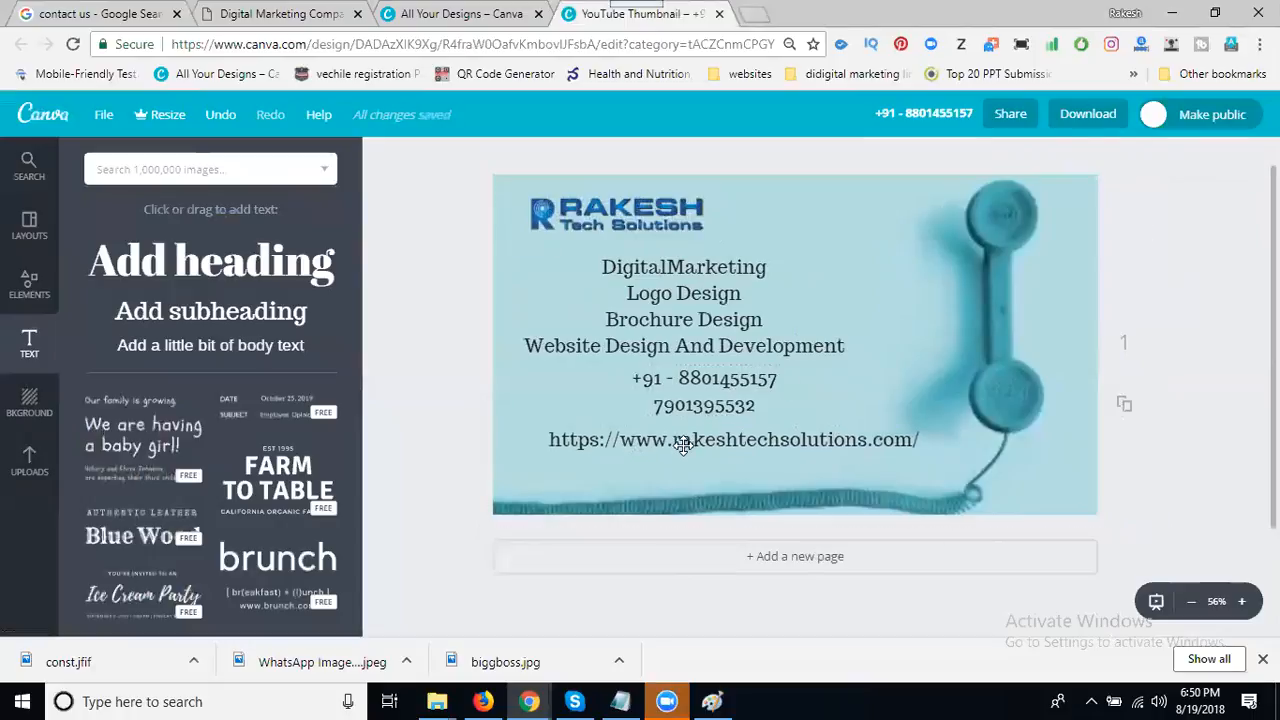
- Rearrange the URL, phone numbers, services list and logo, then add a new subheading box
left_click_drag(683, 445, 683, 465)
left_click_drag(682, 414, 727, 434)
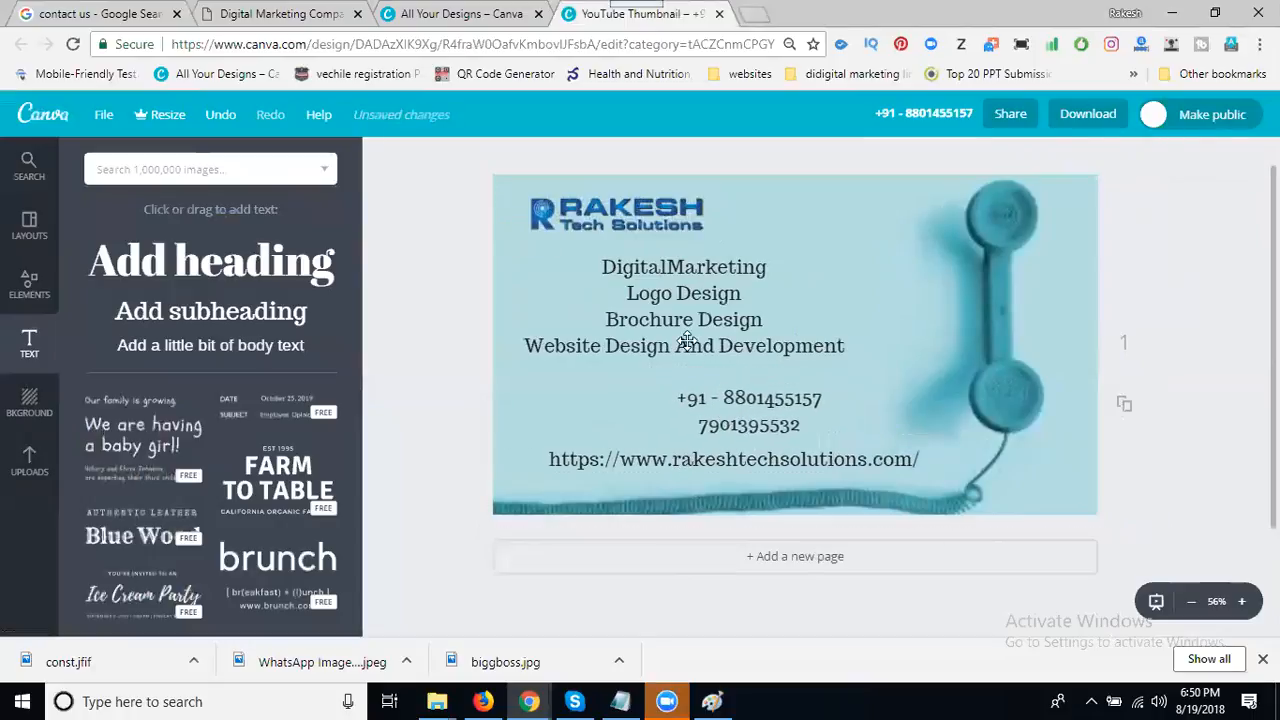
left_click_drag(703, 334, 745, 346)
left_click_drag(666, 216, 641, 219)
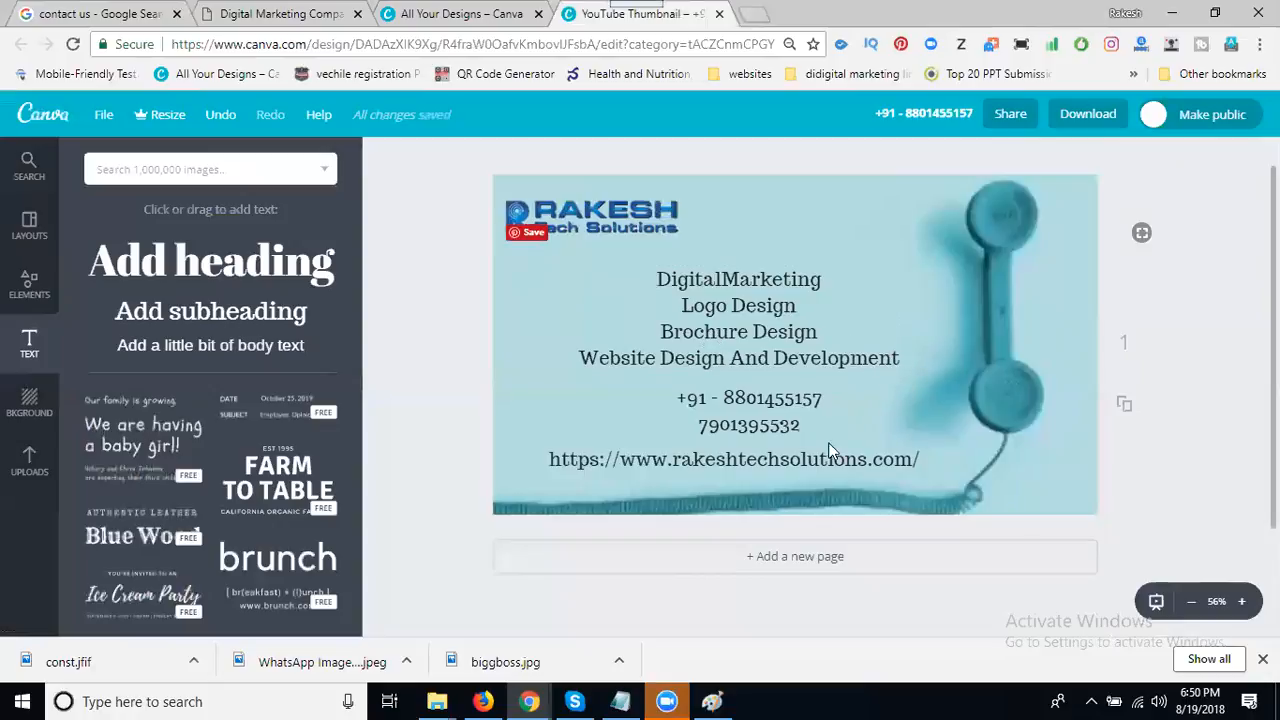
left_click_drag(739, 327, 733, 313)
left_click_drag(728, 404, 725, 377)
left_click(240, 318)
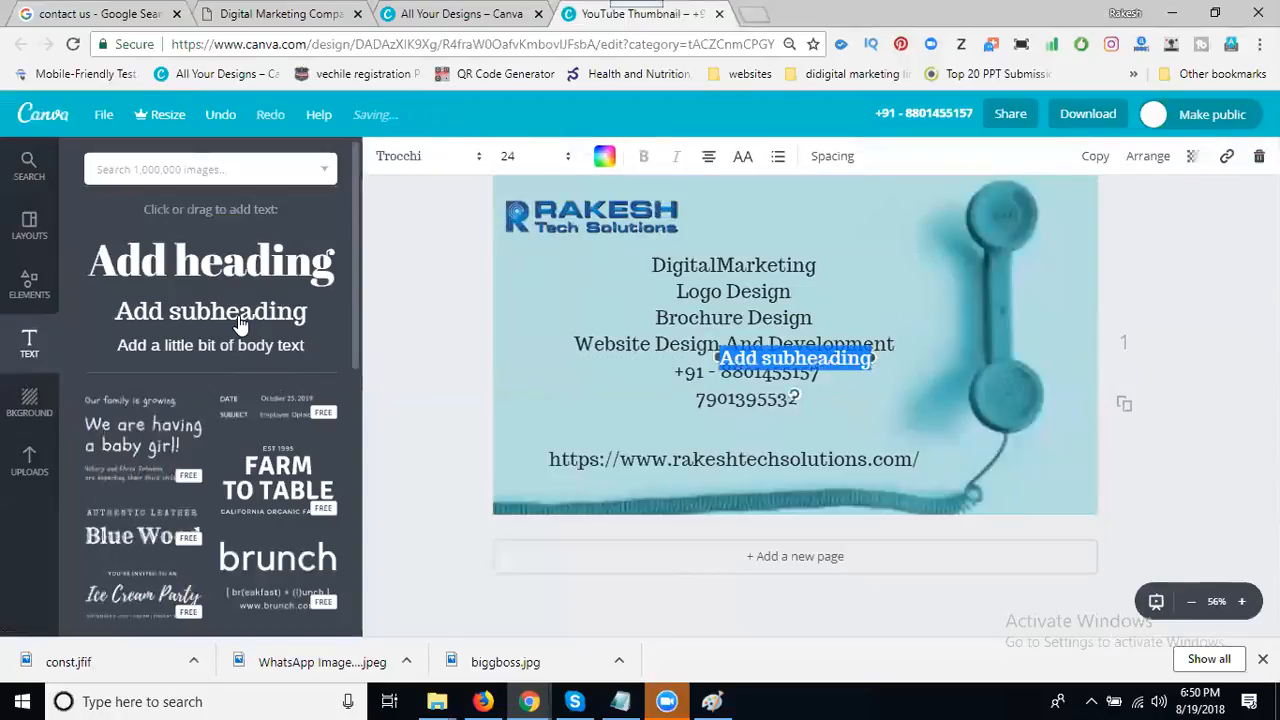
- Type the Contact location line and centre it between the phone numbers and the URL
type("Cob")
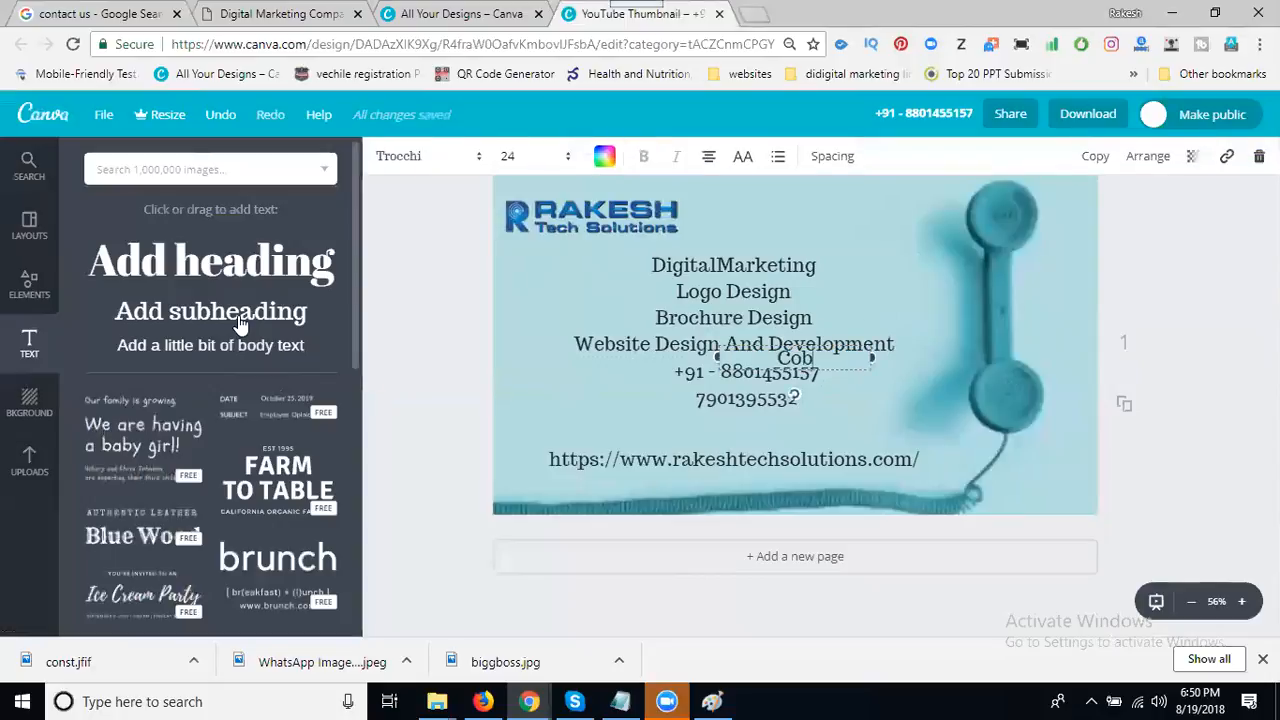
key("BackSpace")
type("ntact")
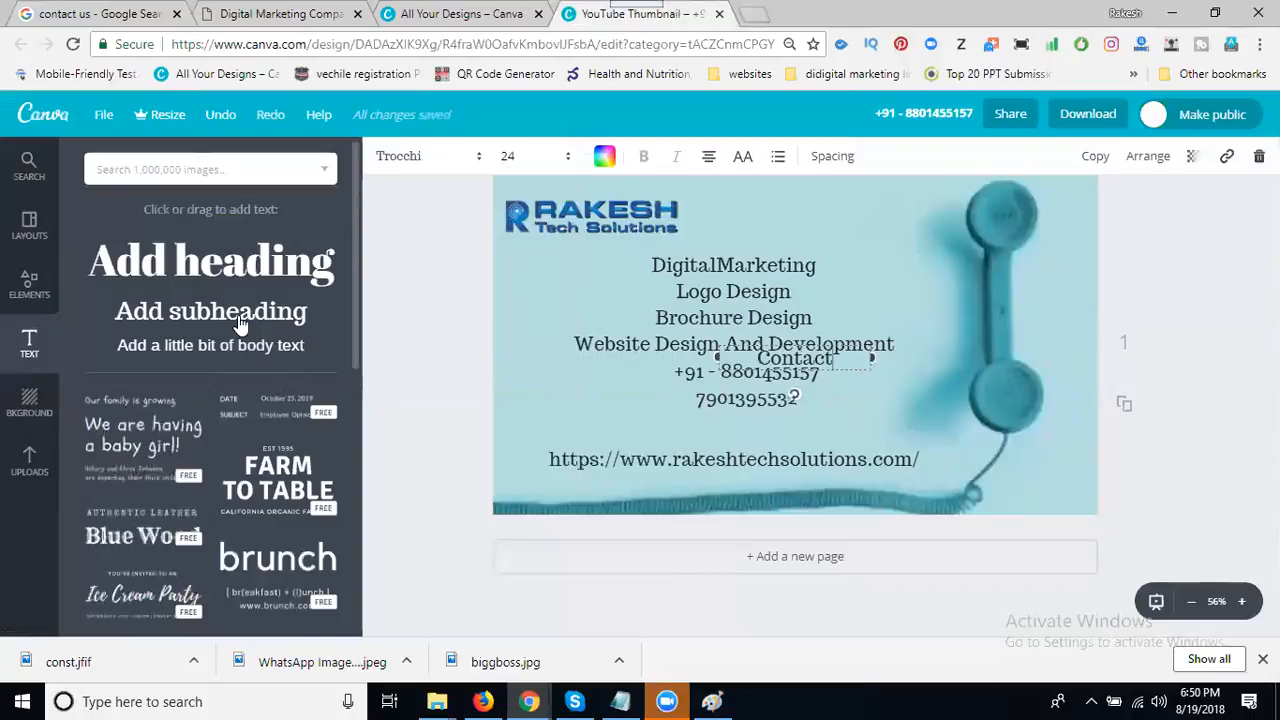
type(" - Ma")
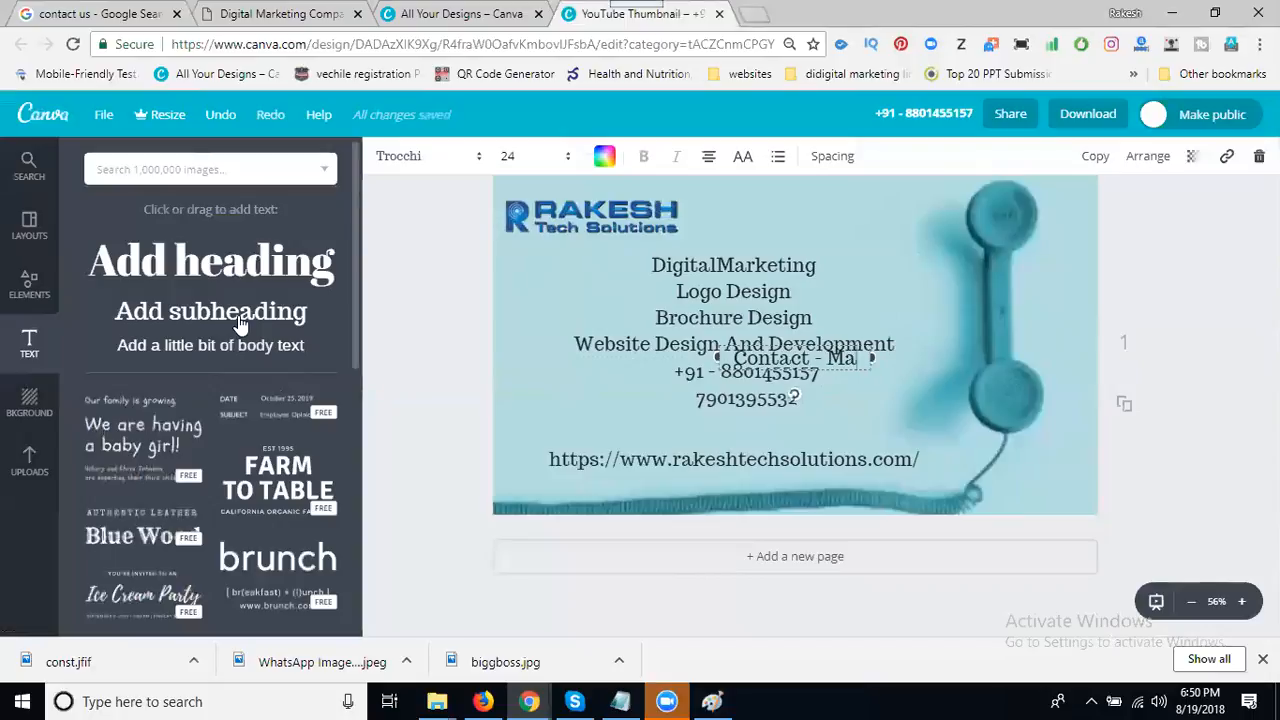
type("dja")
key("BackSpace")
key("BackSpace")
type("ha")
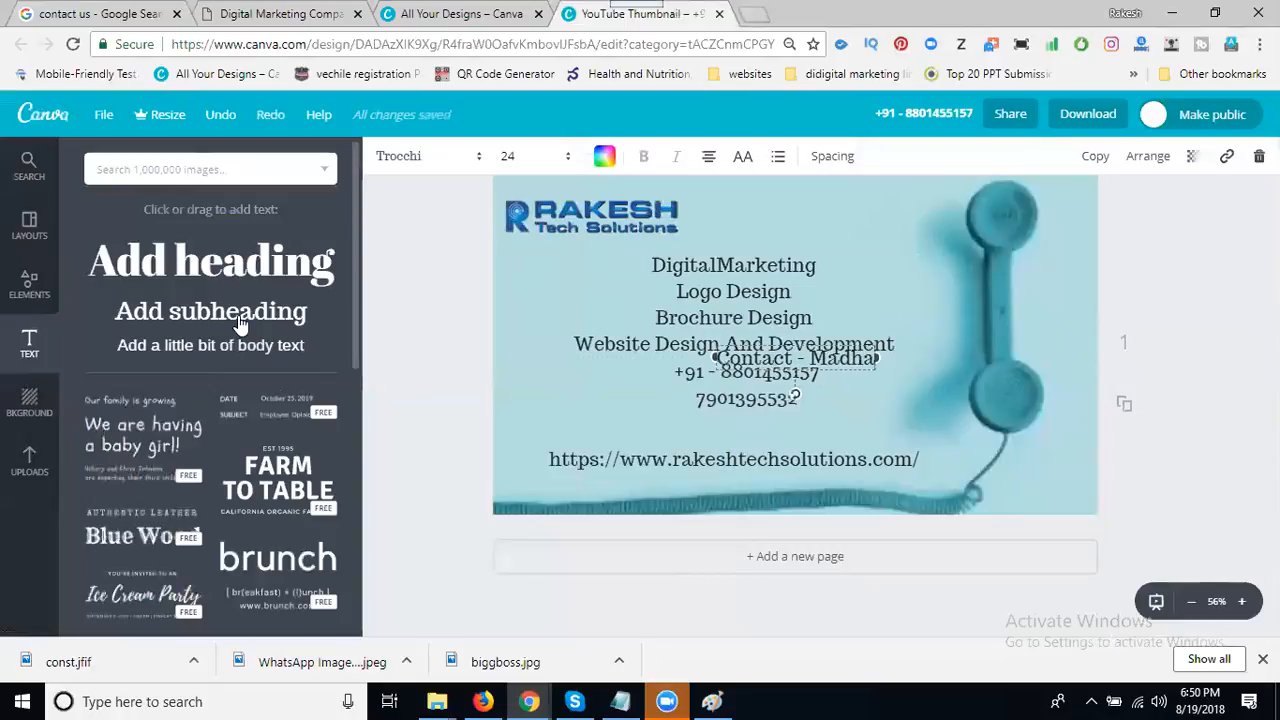
type("pur,")
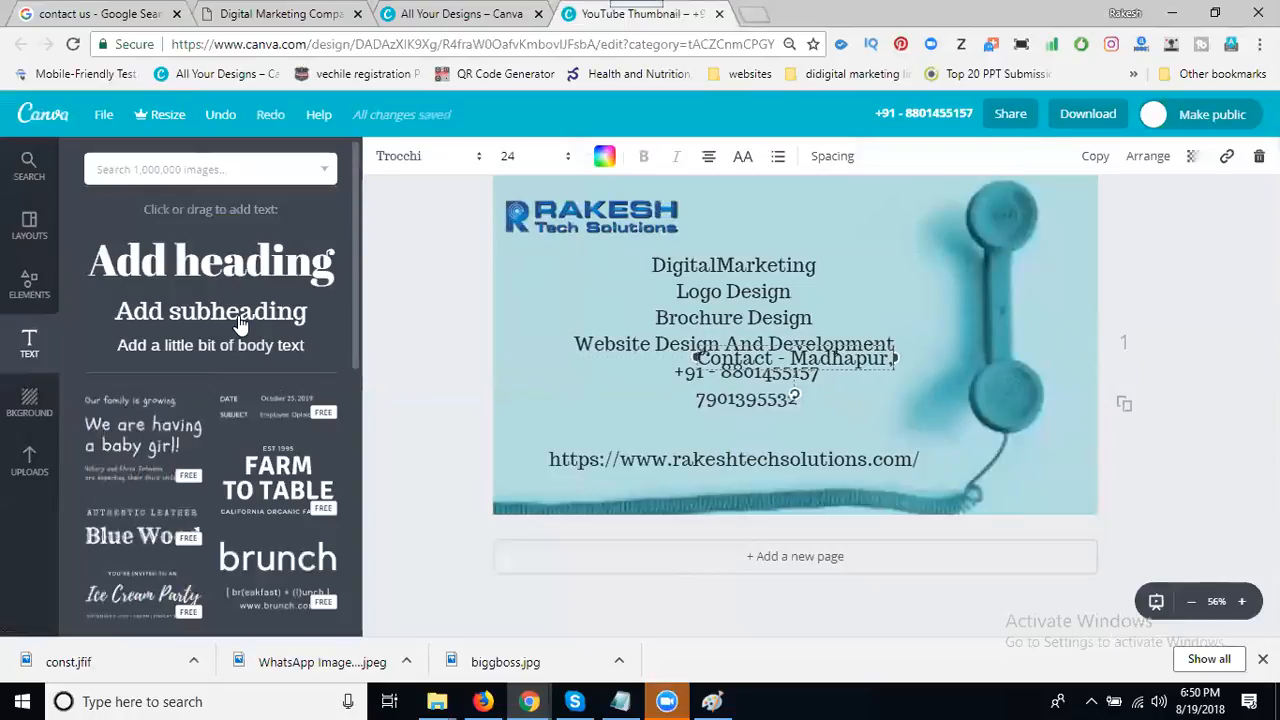
type(" Hyderabad")
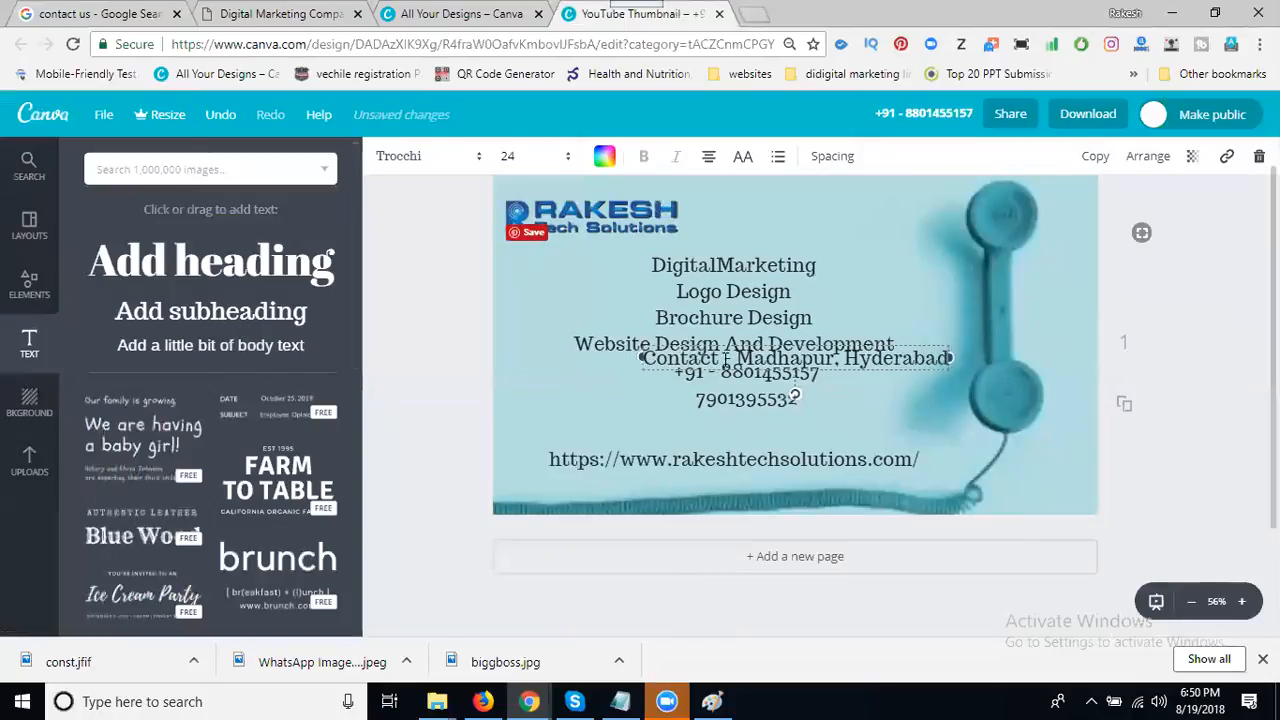
left_click_drag(648, 372, 613, 467)
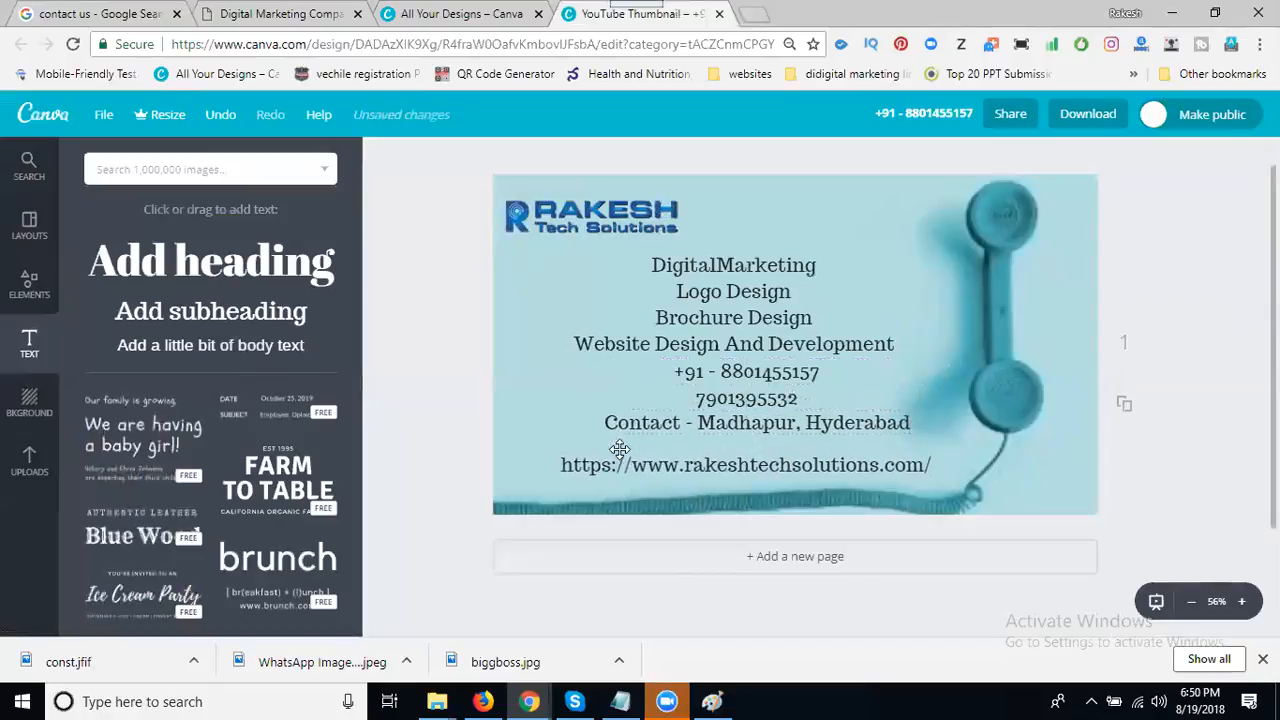
left_click_drag(636, 424, 626, 432)
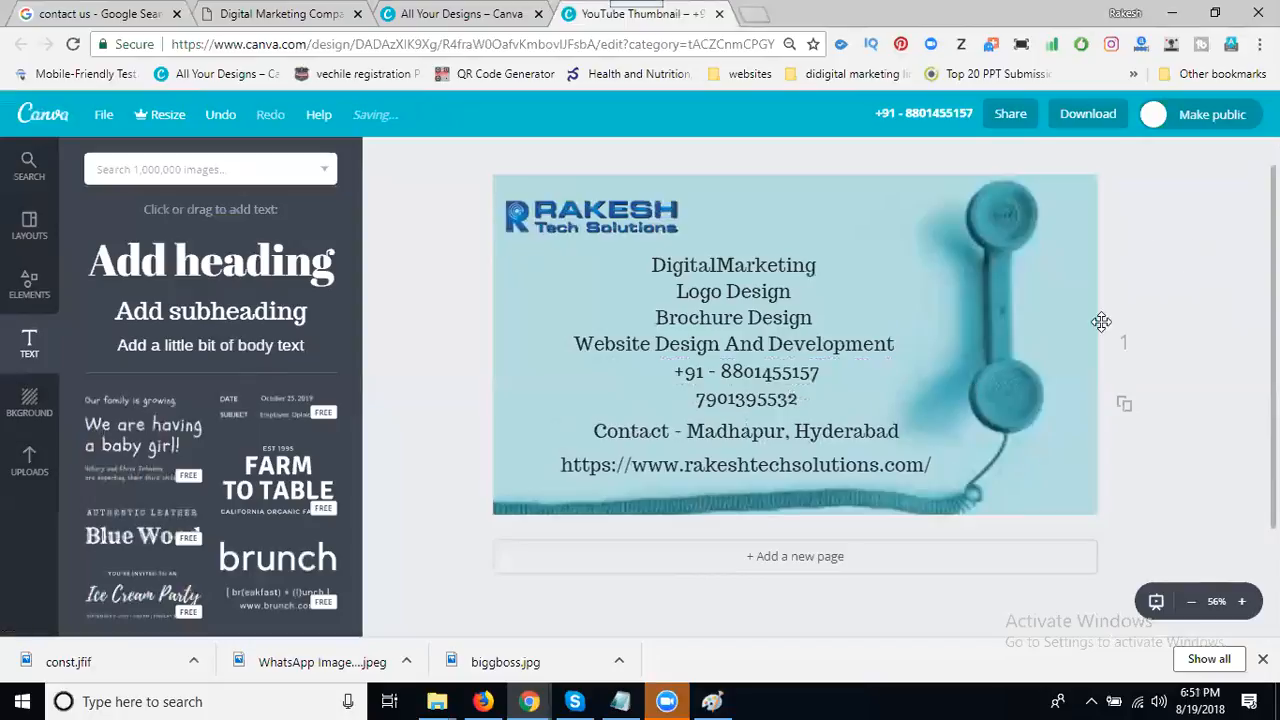
- Remove the area name from the contact line and insert 'Place' after 'Contact'
double_click(760, 432)
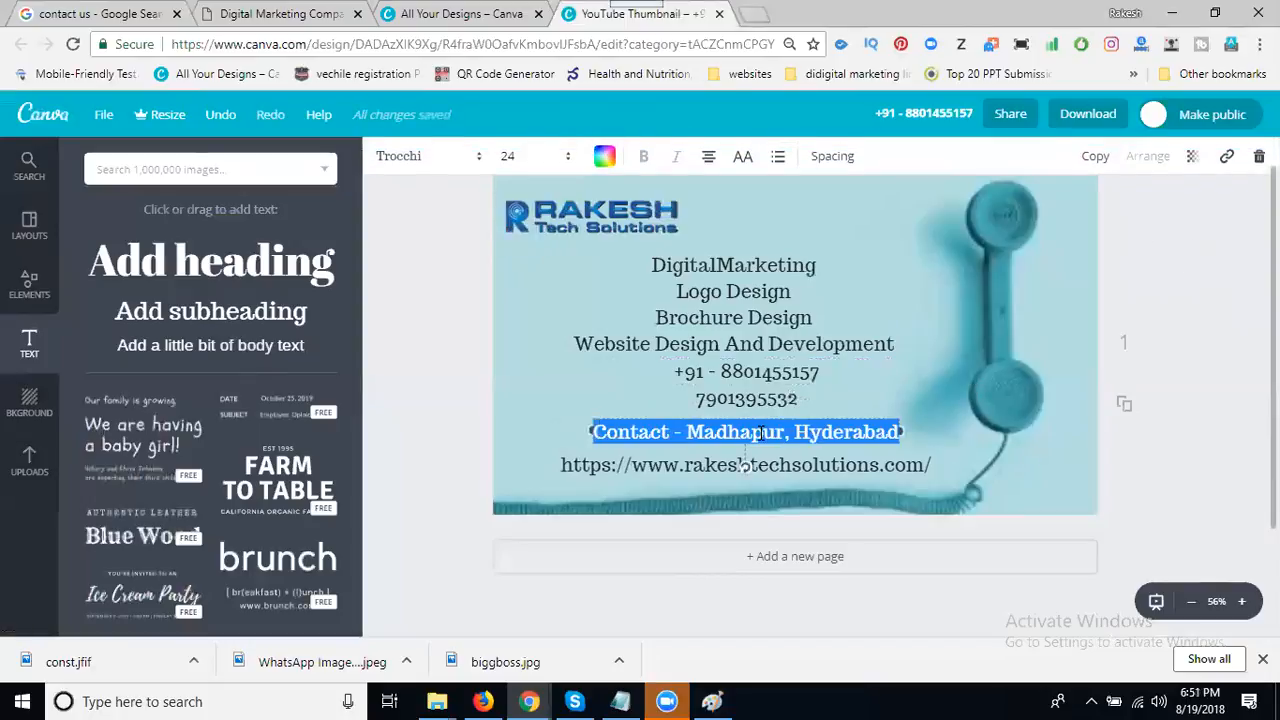
double_click(760, 432)
key("Delete")
key("Delete")
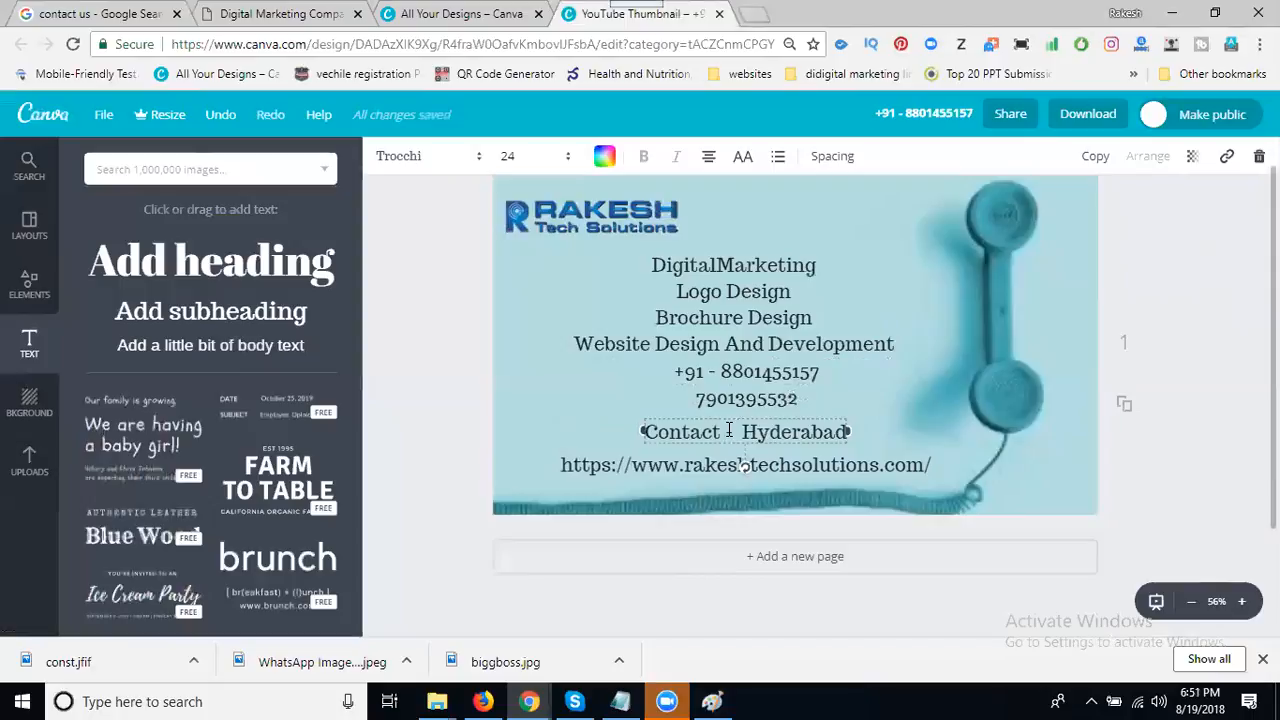
left_click(728, 430)
type("Place")
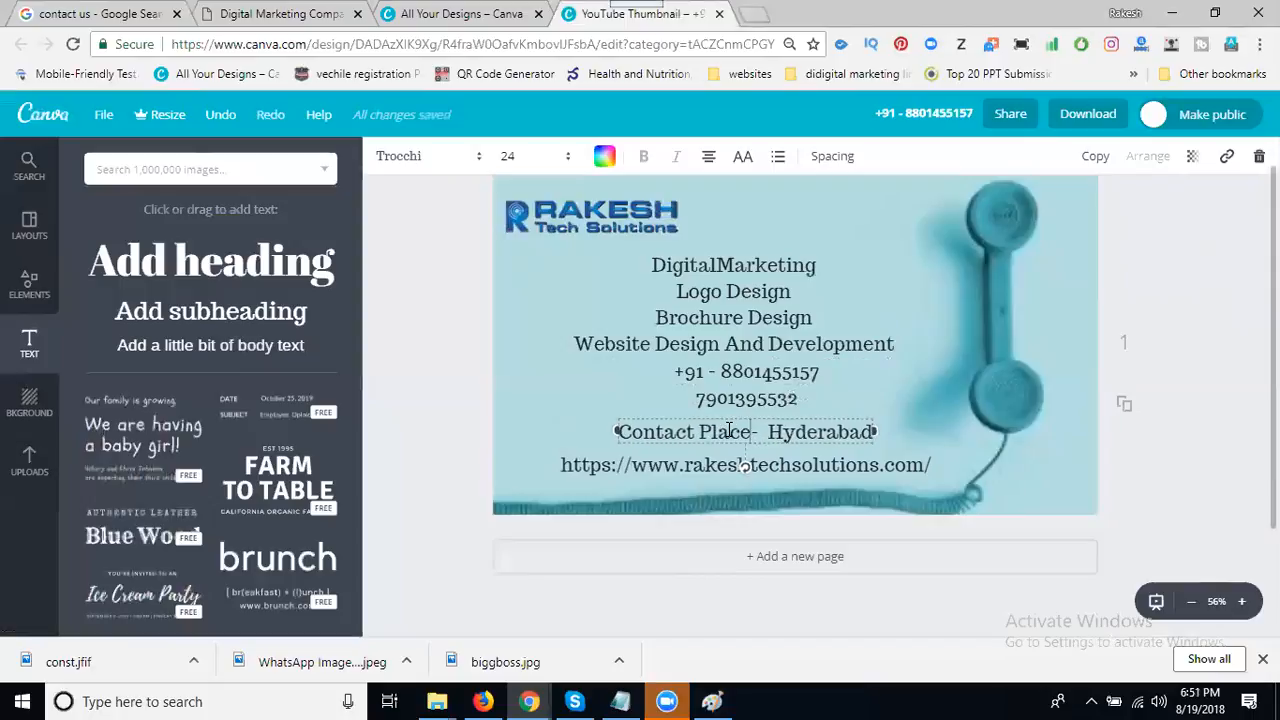
left_click(1158, 300)
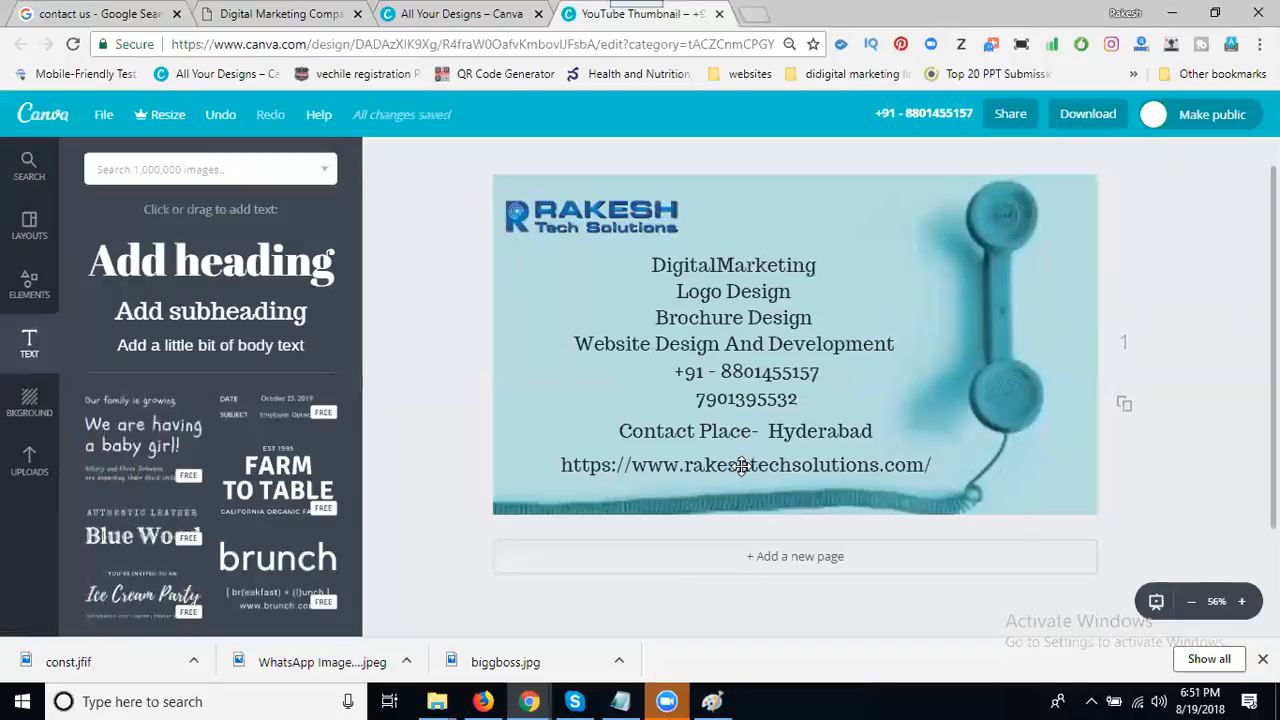
- Download the finished thumbnail as a PNG file
left_click(1090, 117)
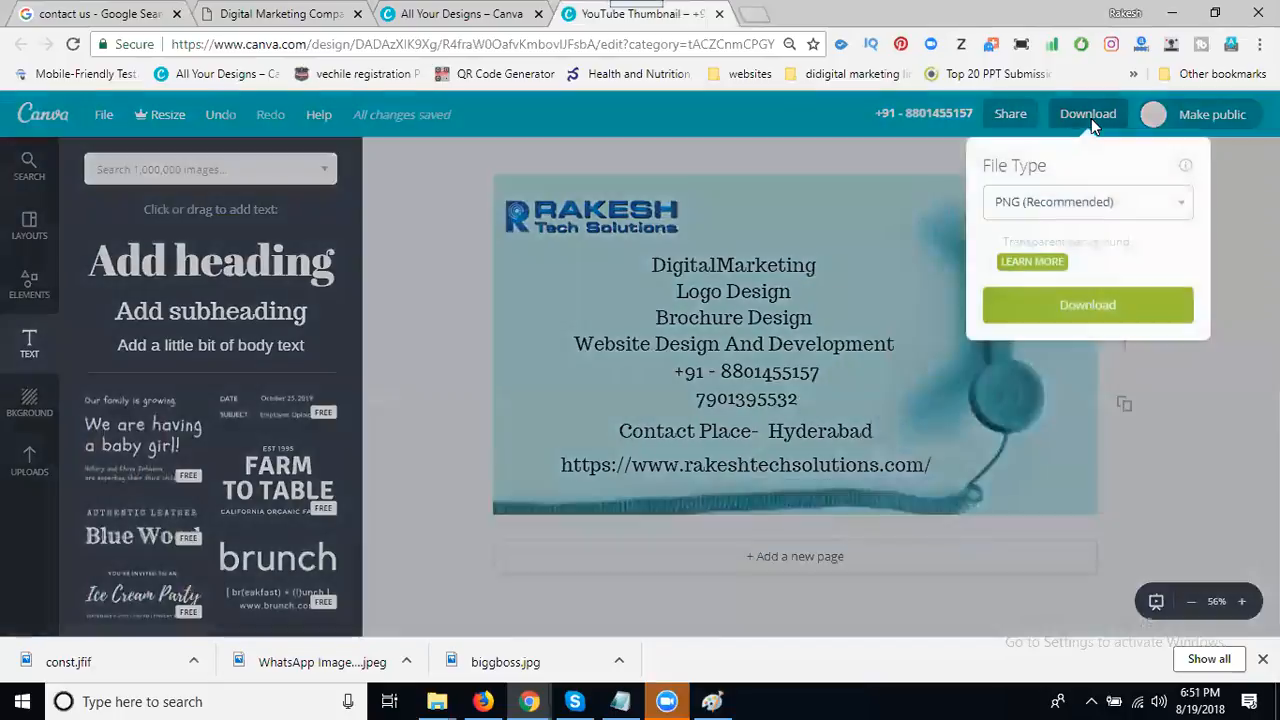
left_click(1020, 208)
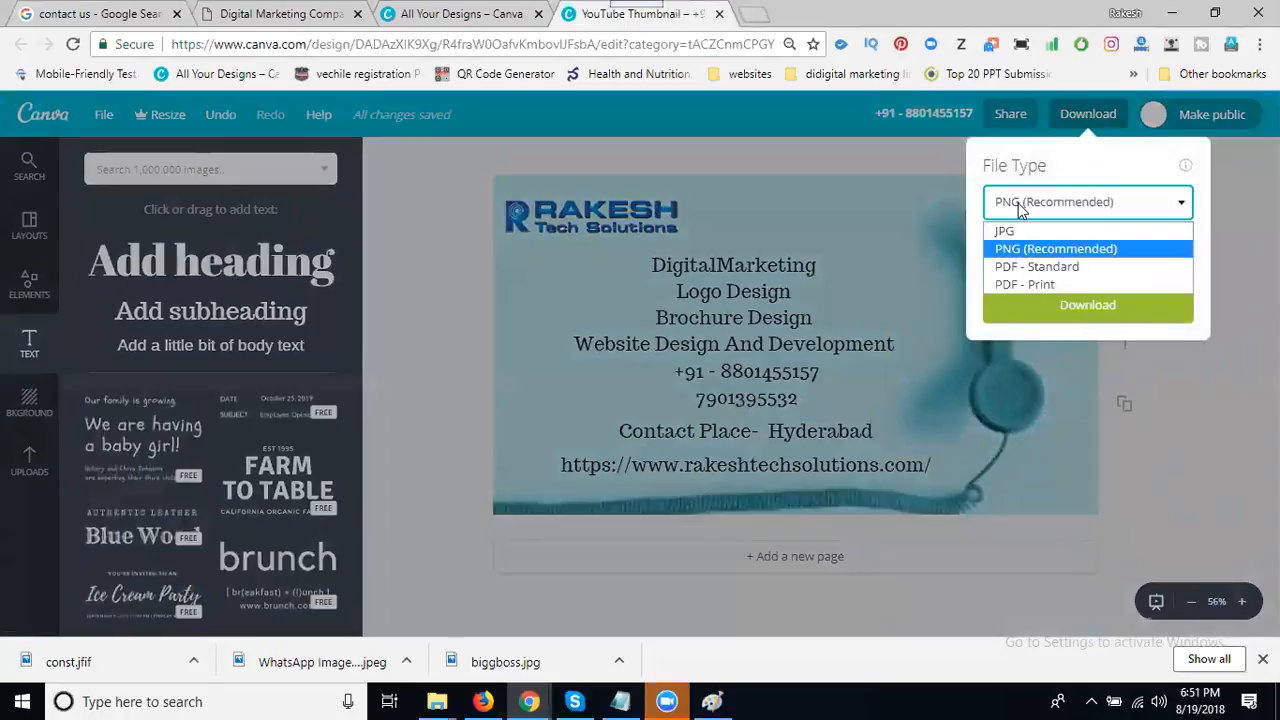
left_click(1011, 254)
left_click(1044, 311)
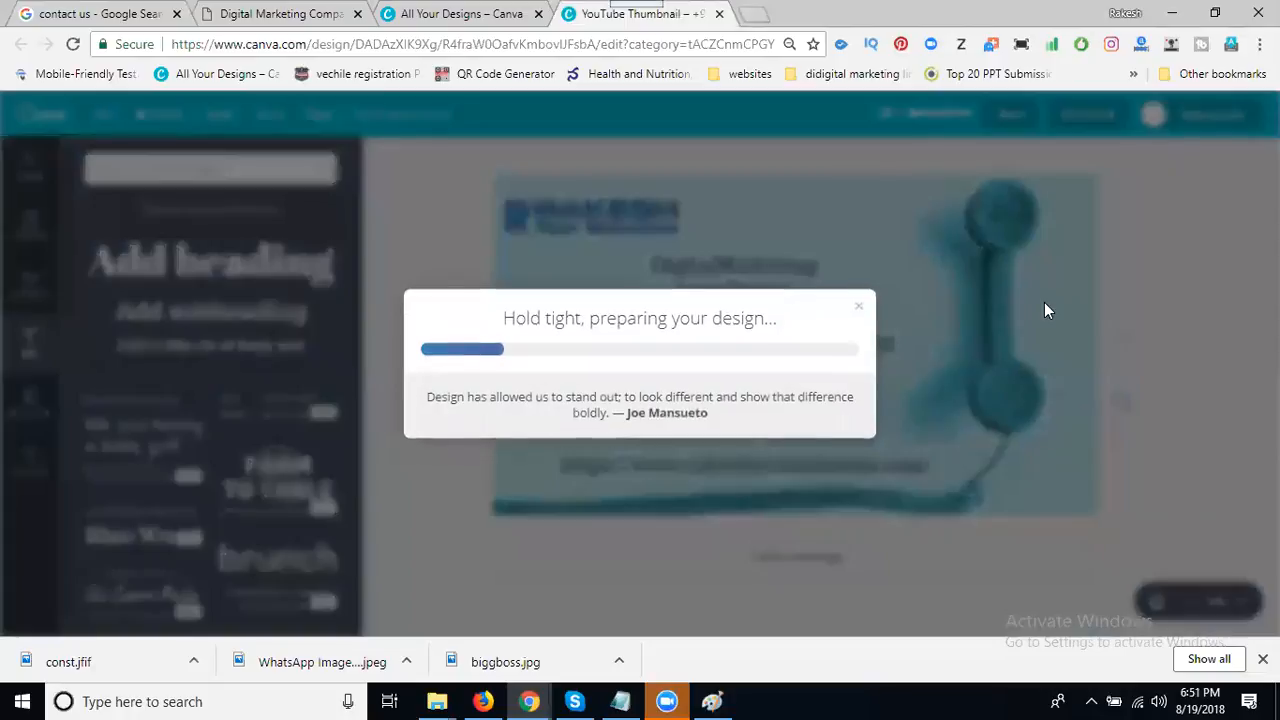